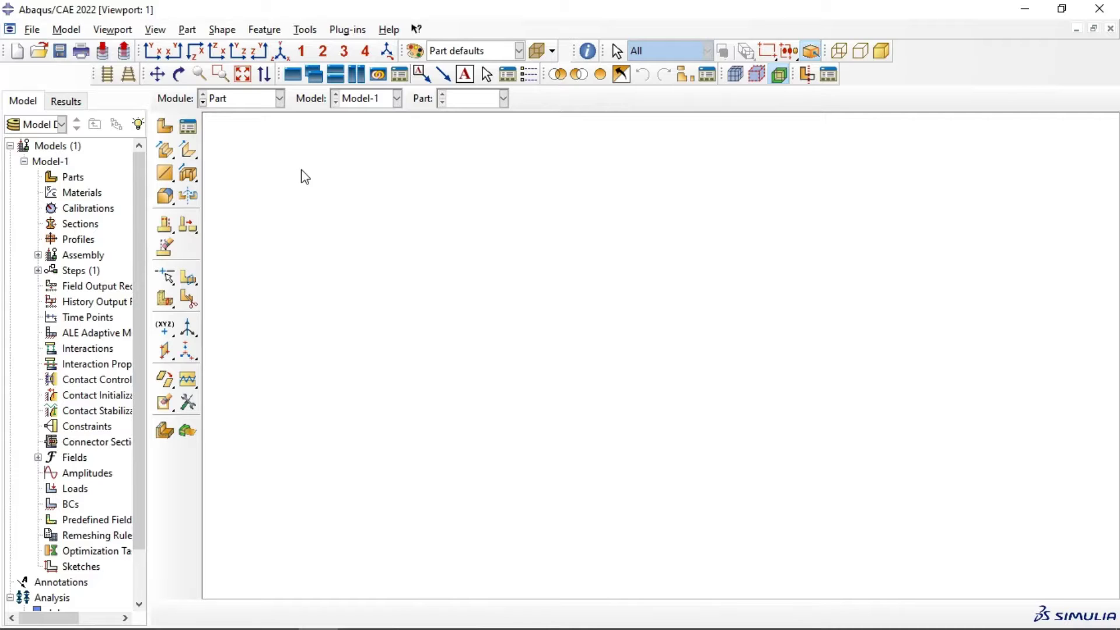
Step: Create a 3D deformable revolved shell part named PV with an approximate size of 2000
{"action": "left_click", "coordinate": [165, 126]}
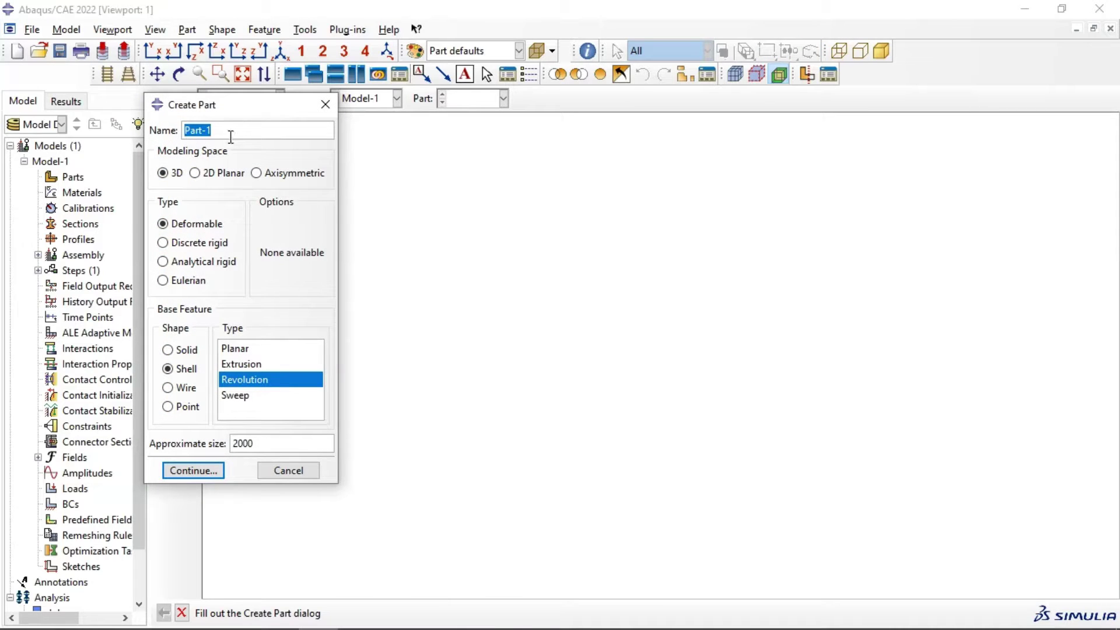
{"action": "type", "text": "PV"}
{"action": "left_click", "coordinate": [214, 467]}
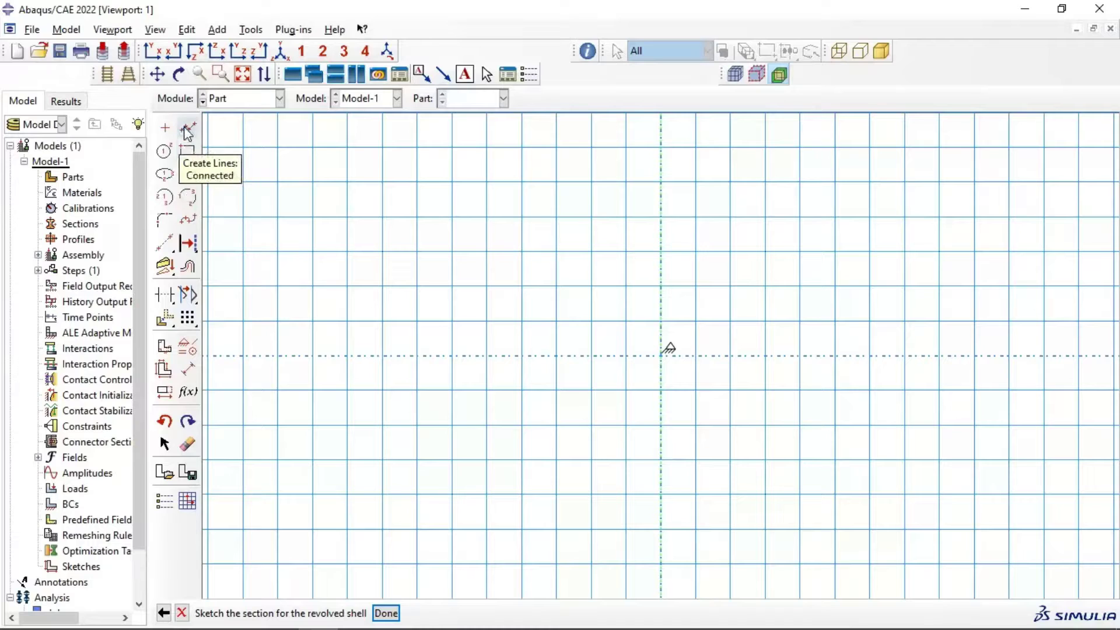
Step: Sketch a circle of radius about 200 centred on the vertical axis, about 300 below the origin
{"action": "left_click", "coordinate": [164, 151]}
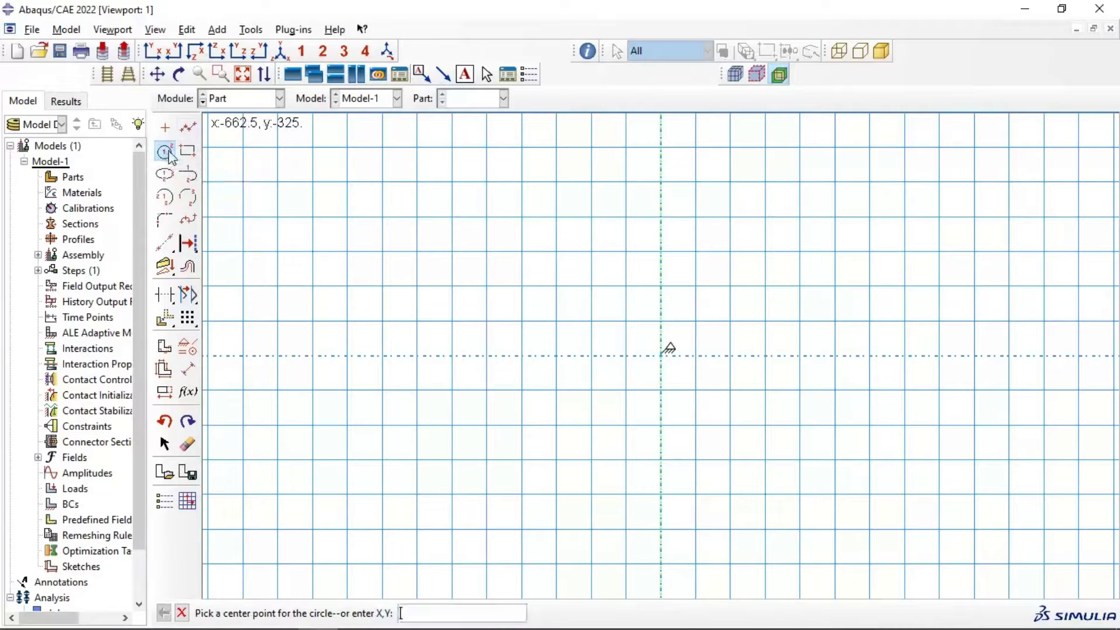
{"action": "left_click", "coordinate": [661, 564]}
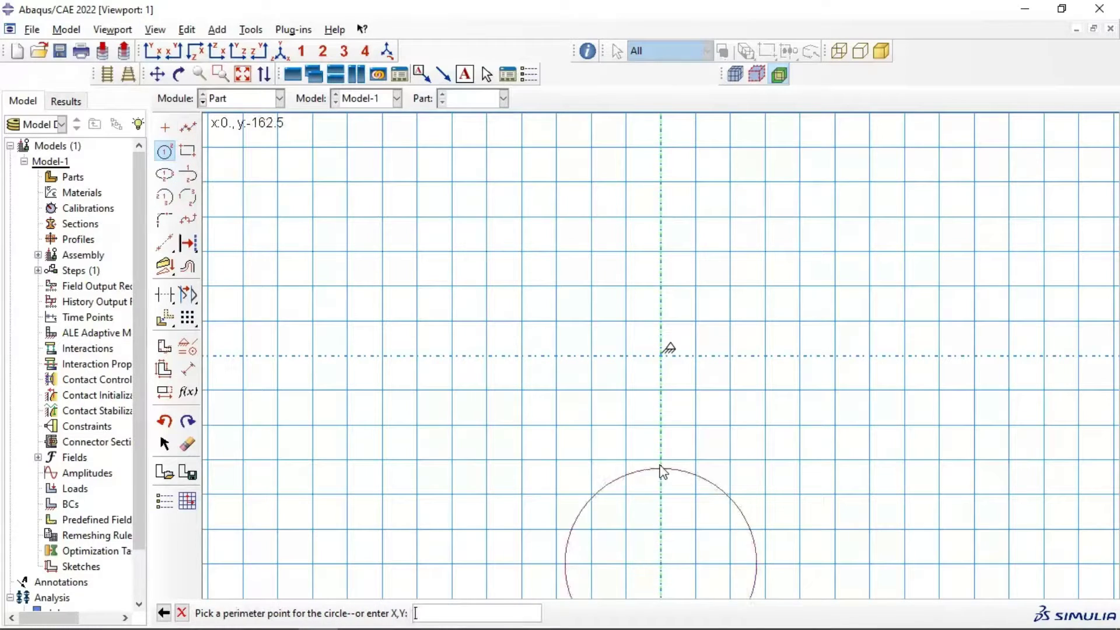
{"action": "left_click", "coordinate": [662, 426]}
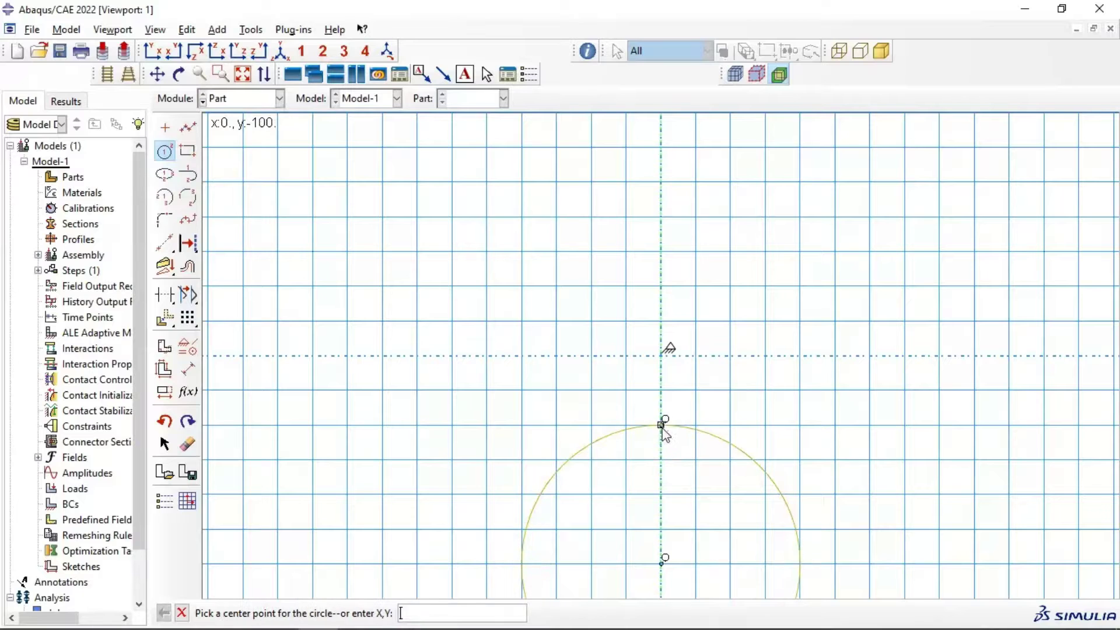
Step: Dimension the circle's radius and set it to 250
{"action": "scroll", "coordinate": [660, 408], "scroll_direction": "down", "scroll_amount": 2}
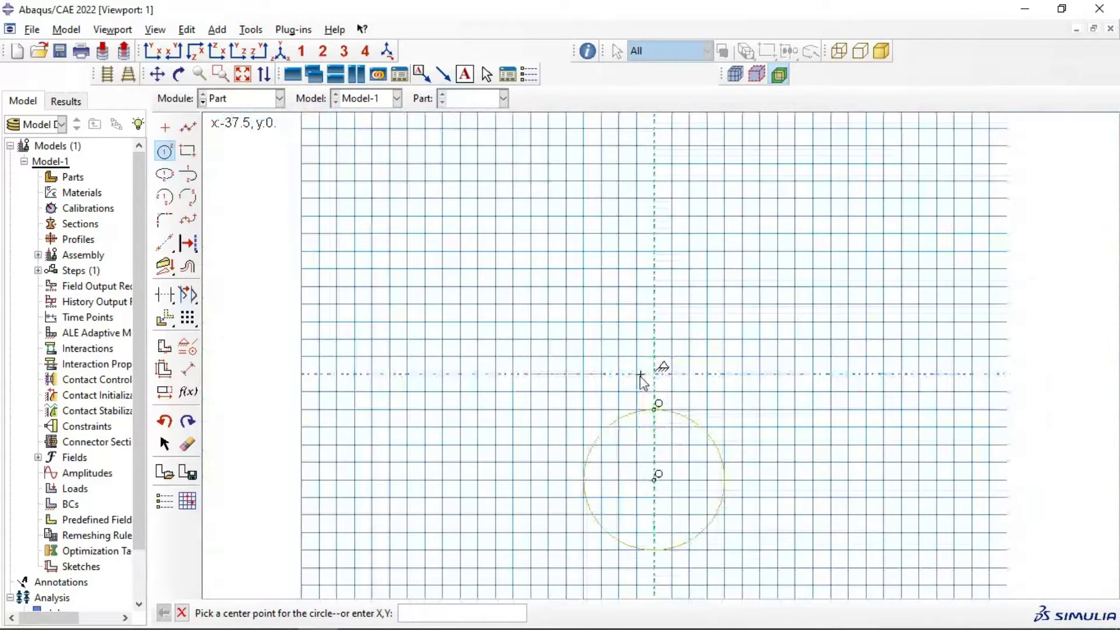
{"action": "left_click", "coordinate": [188, 368]}
{"action": "left_click", "coordinate": [720, 522]}
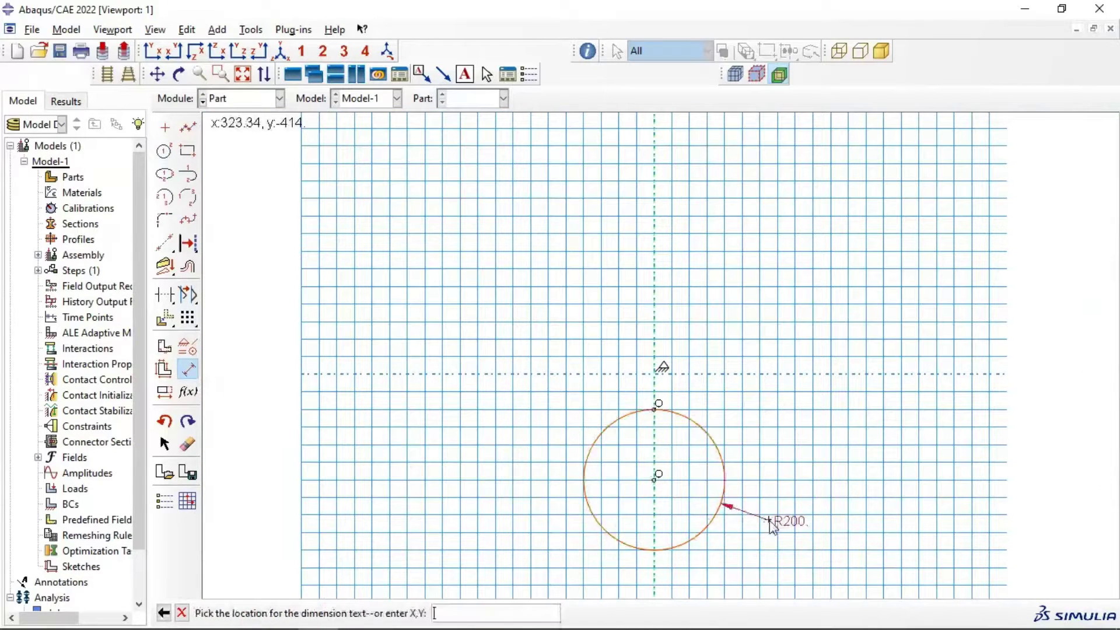
{"action": "left_click", "coordinate": [772, 523]}
{"action": "type", "text": "250"}
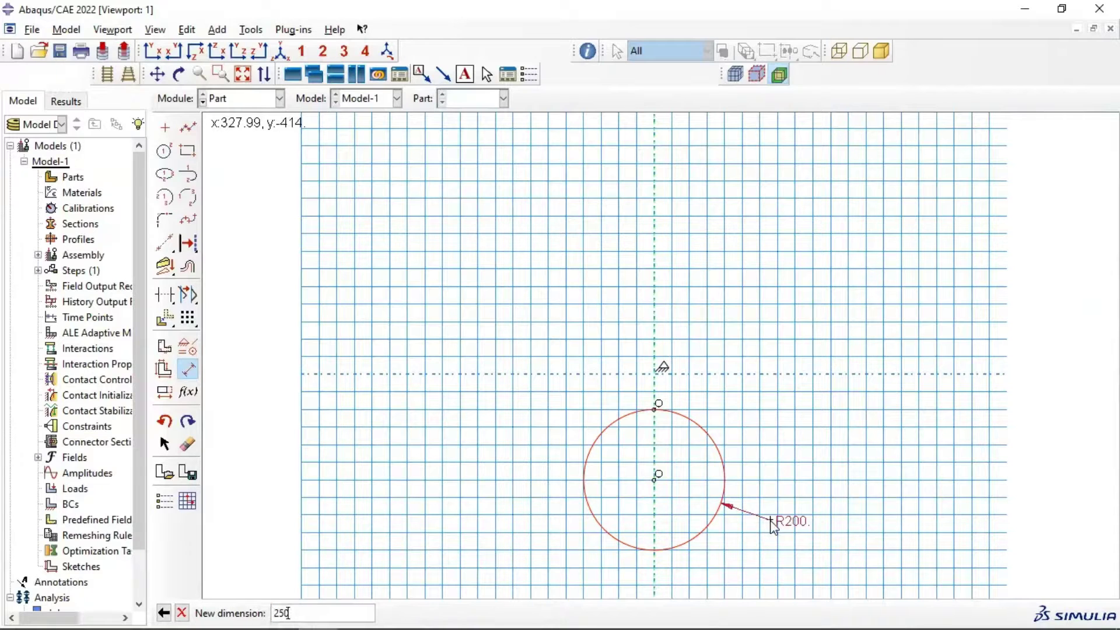
{"action": "key", "text": "Return"}
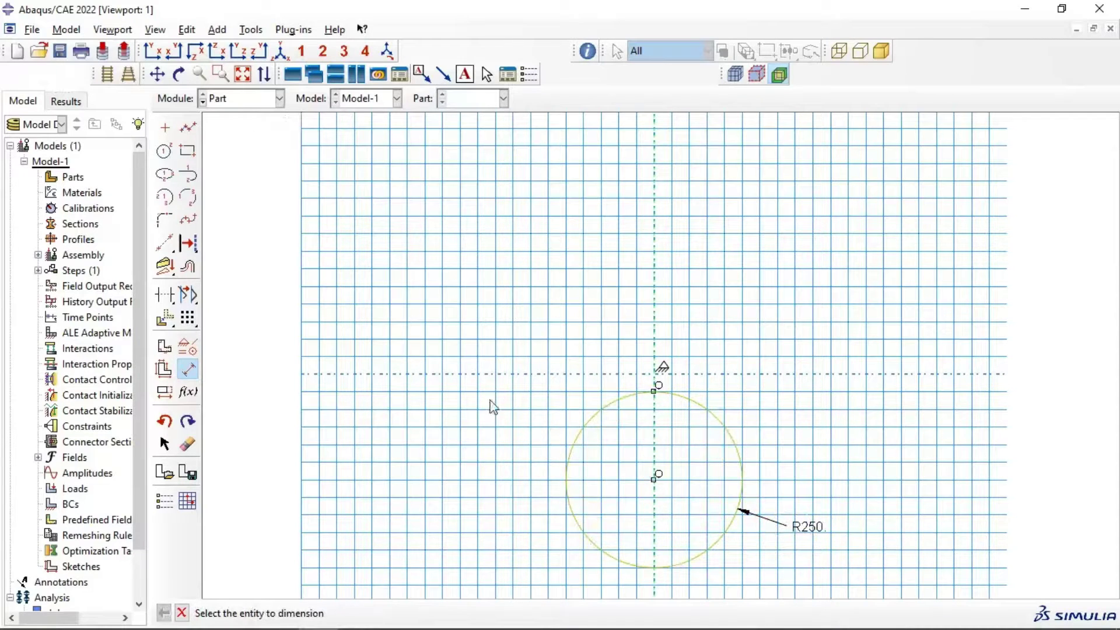
Step: Draw a vertical line about 800 long upward from the circle's rightmost point
{"action": "left_click", "coordinate": [188, 128]}
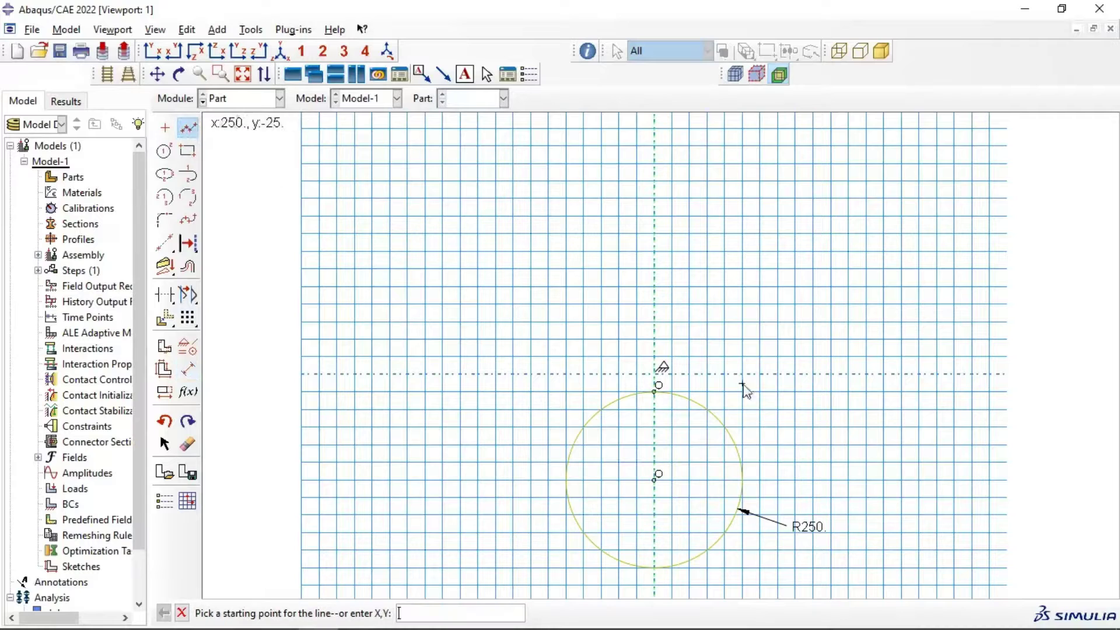
{"action": "left_click", "coordinate": [743, 480]}
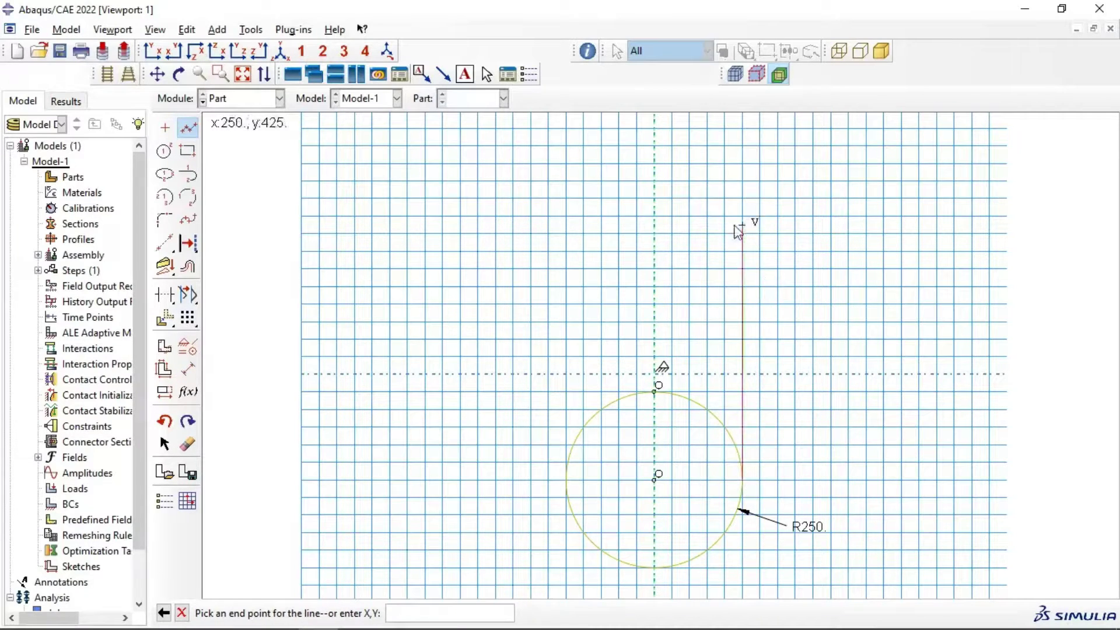
{"action": "left_click", "coordinate": [742, 197]}
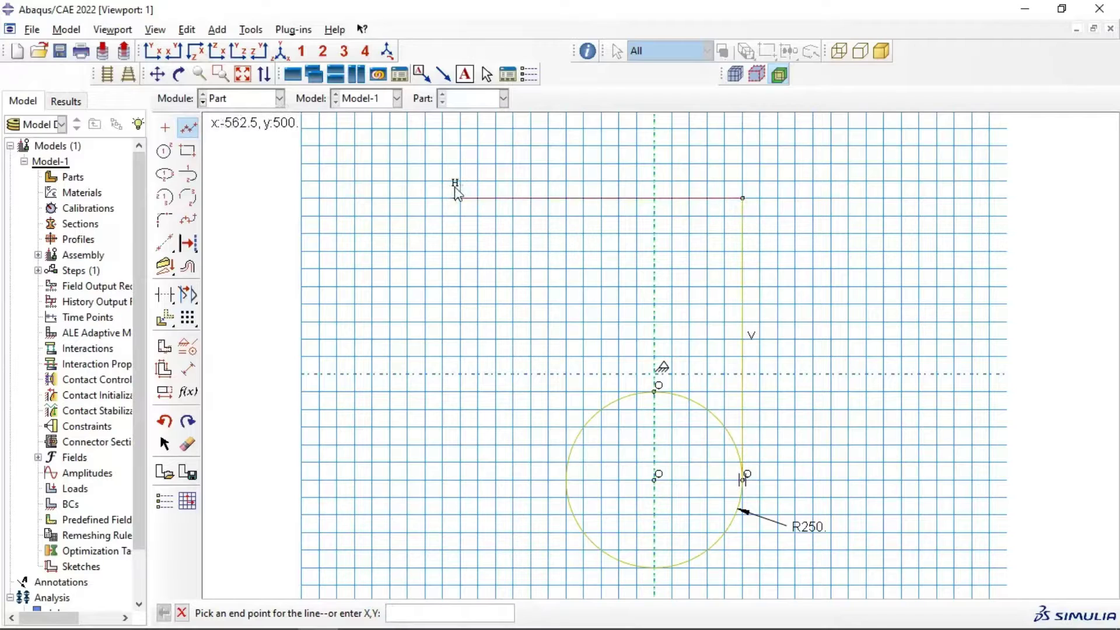
Step: Sketch a second circle of radius about 250, centred on the axis level with the vertical line's upper end
{"action": "left_click", "coordinate": [164, 151]}
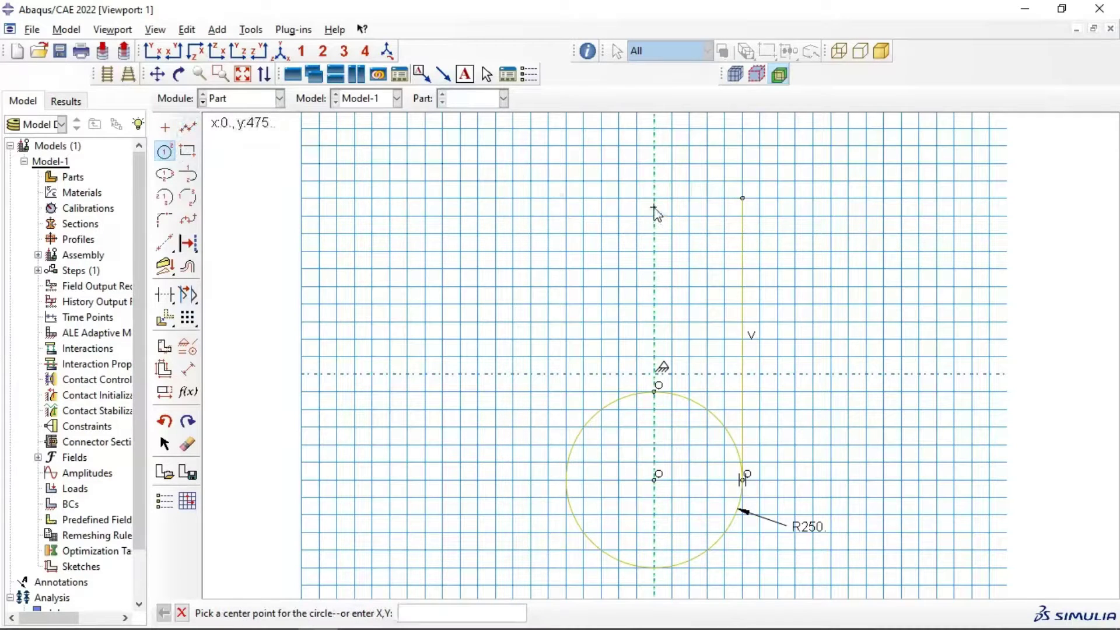
{"action": "left_click", "coordinate": [654, 199]}
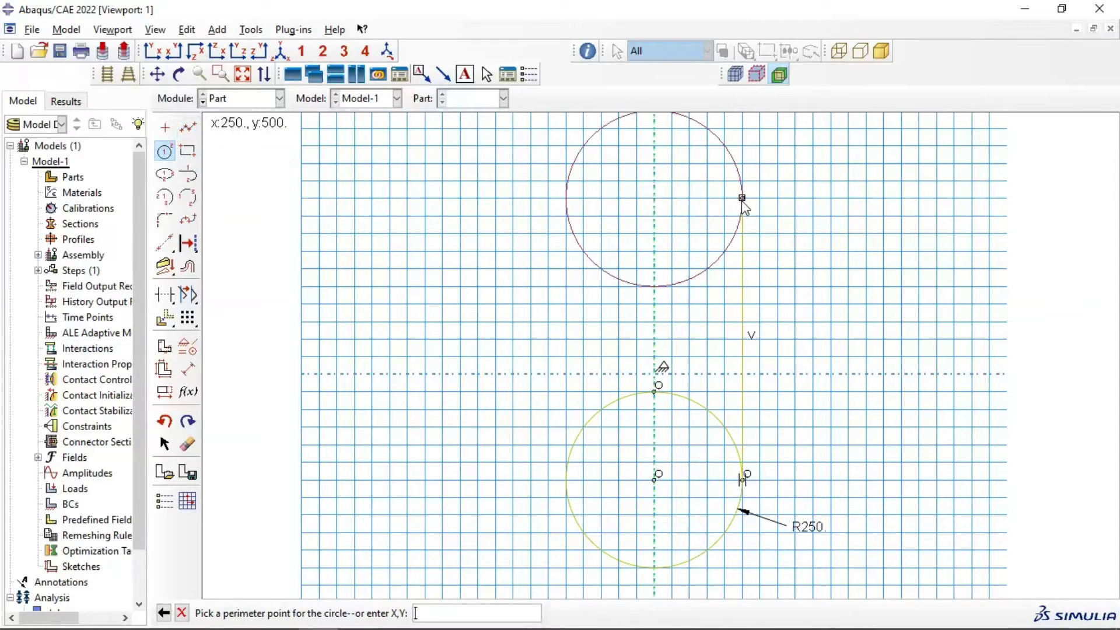
{"action": "left_click", "coordinate": [568, 205]}
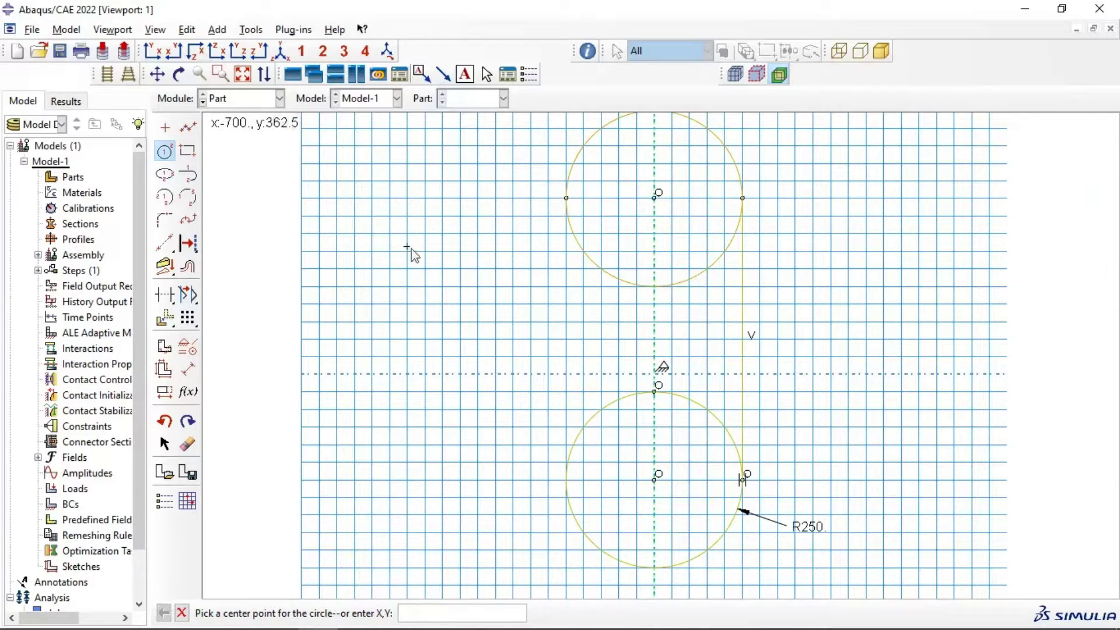
Step: Draw a vertical line along the axis from the upper circle's topmost point to the lower circle's lowest point
{"action": "left_click", "coordinate": [188, 127]}
{"action": "scroll", "coordinate": [697, 250], "scroll_direction": "down", "scroll_amount": 3}
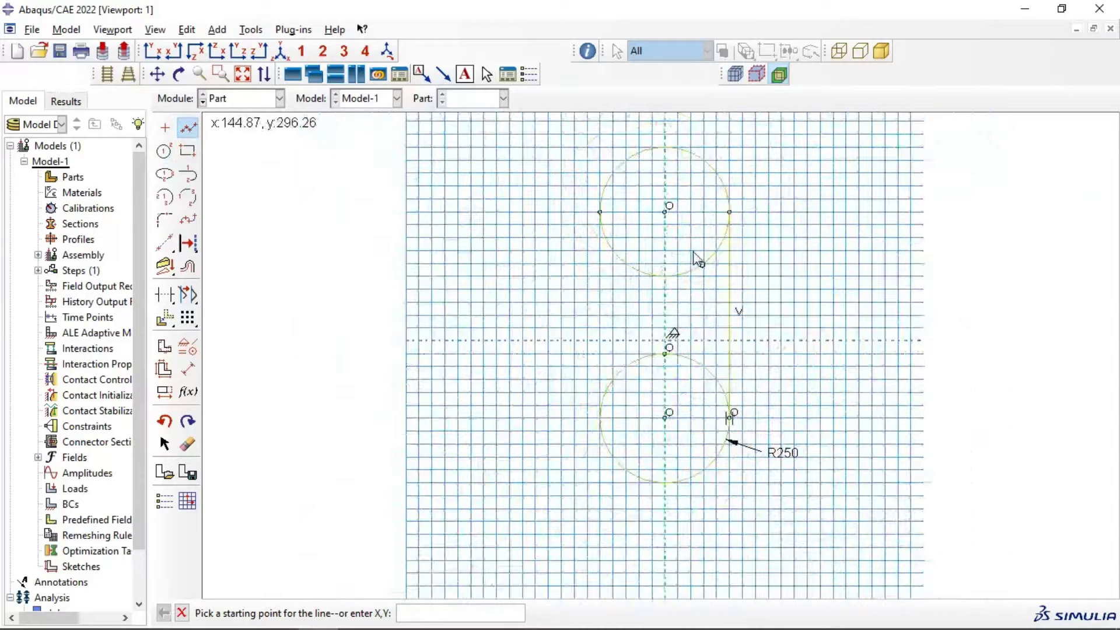
{"action": "left_click", "coordinate": [672, 170]}
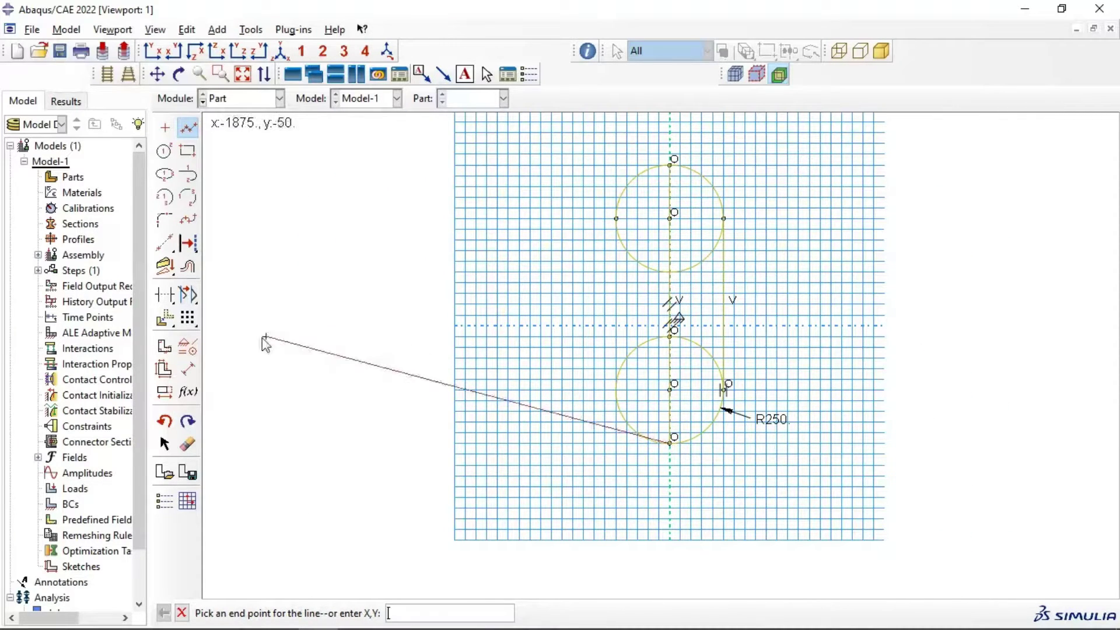
Step: Trim the left halves and inner arcs of both circles and the axis line, leaving half of the capsule outline
{"action": "left_click", "coordinate": [164, 295]}
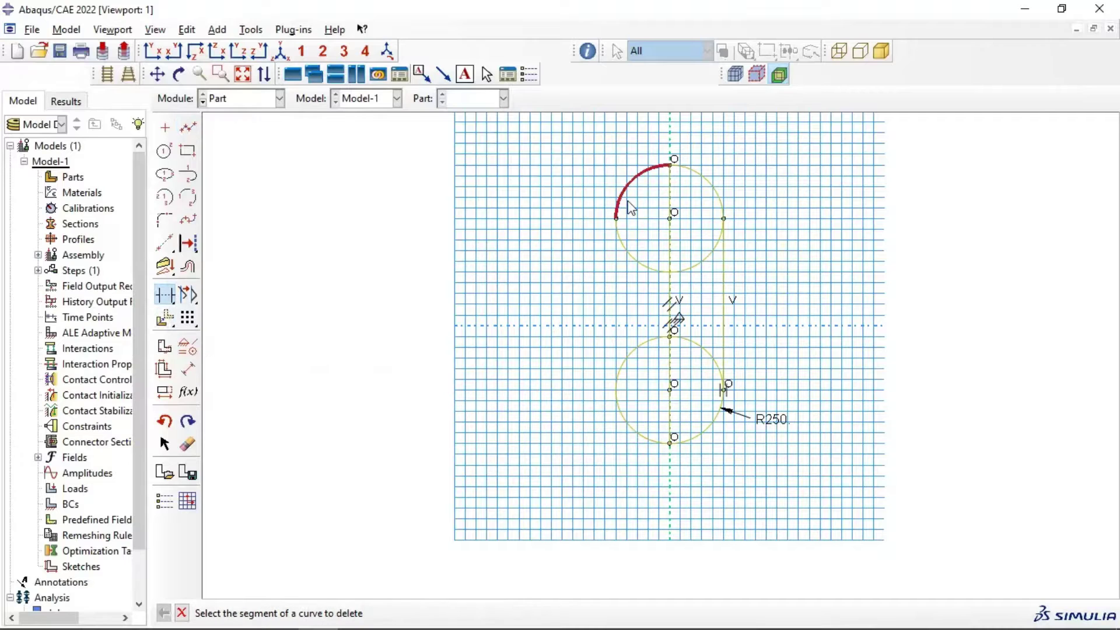
{"action": "left_click", "coordinate": [630, 208]}
{"action": "left_click", "coordinate": [621, 245]}
{"action": "left_click", "coordinate": [684, 266]}
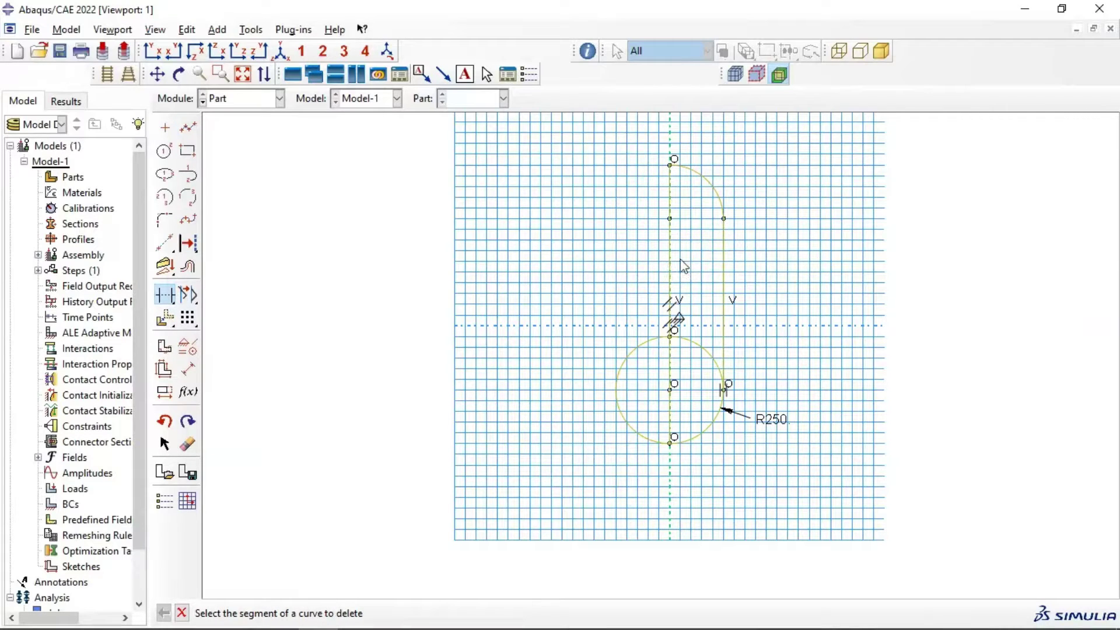
{"action": "left_click", "coordinate": [673, 305]}
{"action": "left_click", "coordinate": [705, 353]}
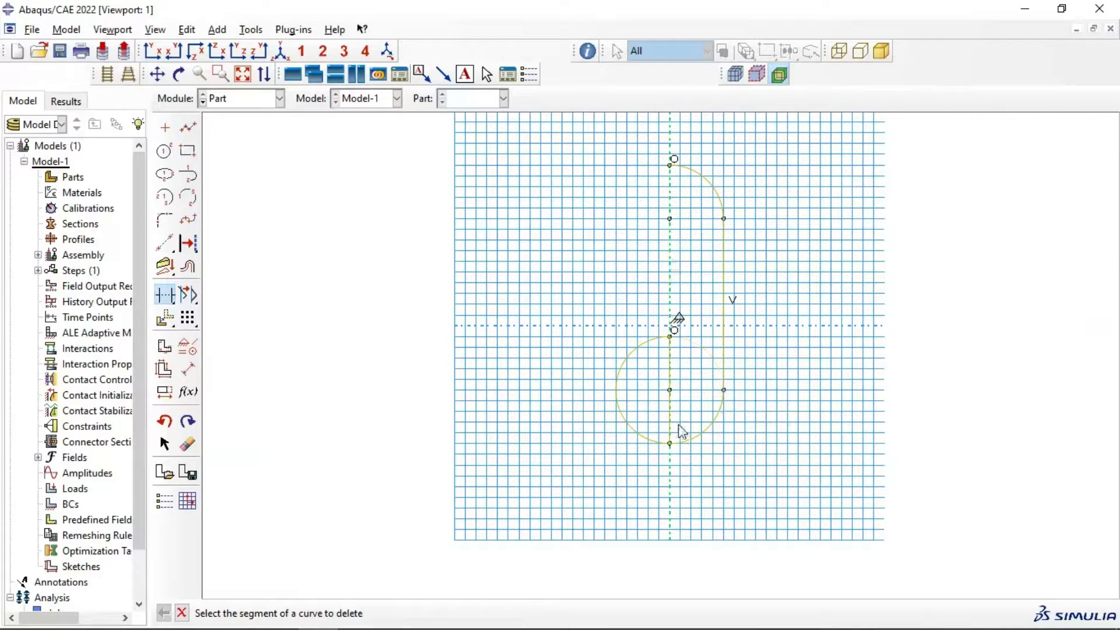
{"action": "left_click", "coordinate": [635, 374]}
{"action": "scroll", "coordinate": [648, 299], "scroll_direction": "down", "scroll_amount": 1}
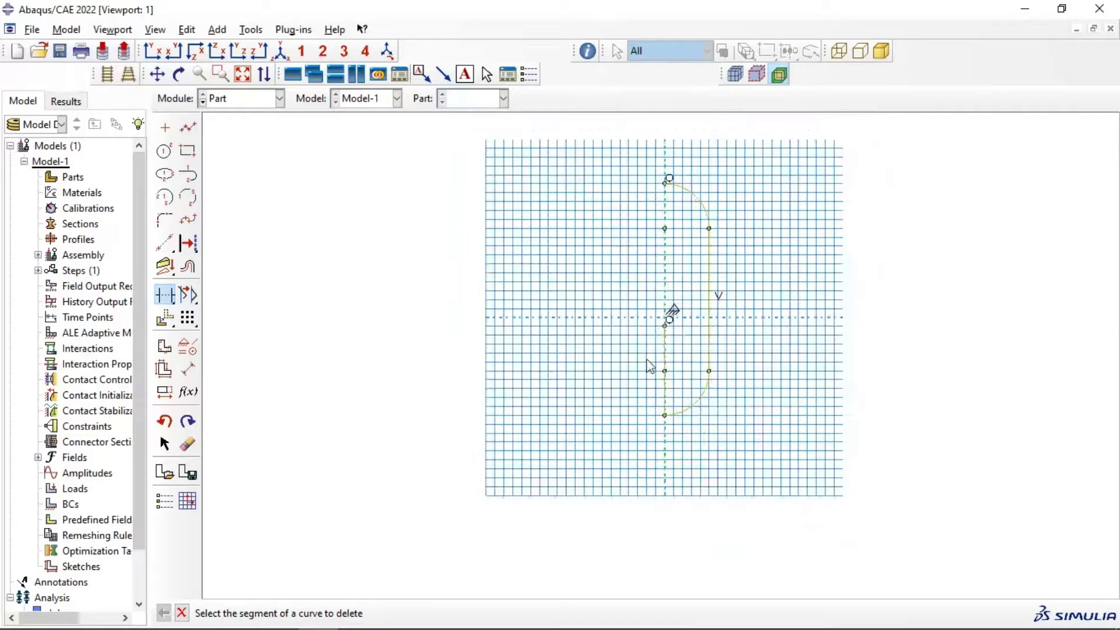
{"action": "left_click", "coordinate": [663, 327]}
Step: Dimension the straight vertical side of the profile at 800
{"action": "left_click", "coordinate": [188, 369]}
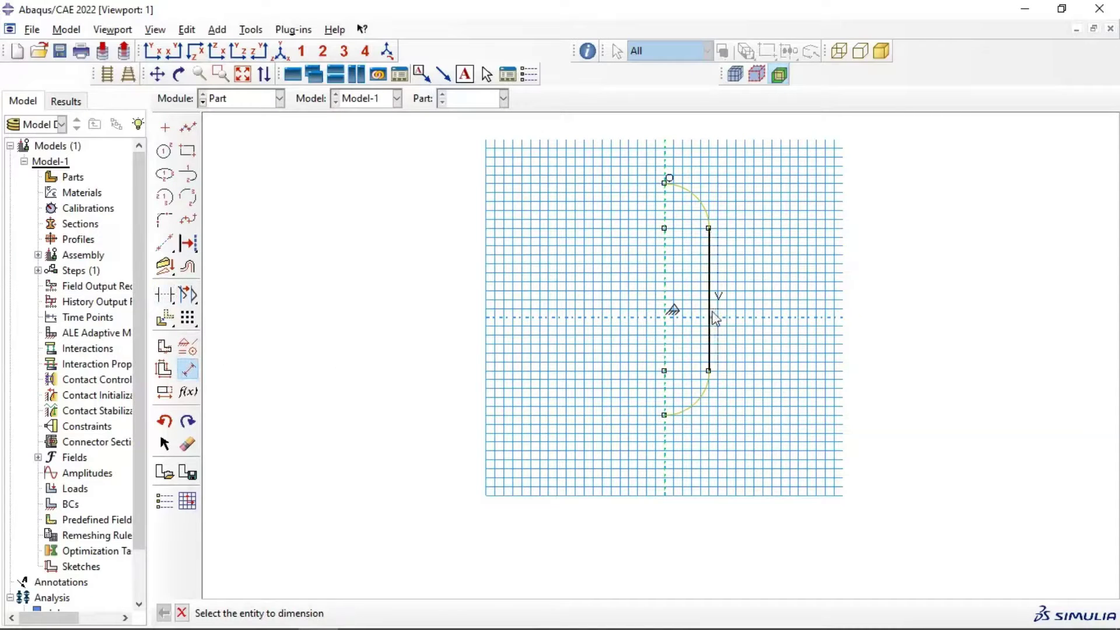
{"action": "left_click", "coordinate": [709, 342]}
{"action": "left_click", "coordinate": [777, 309]}
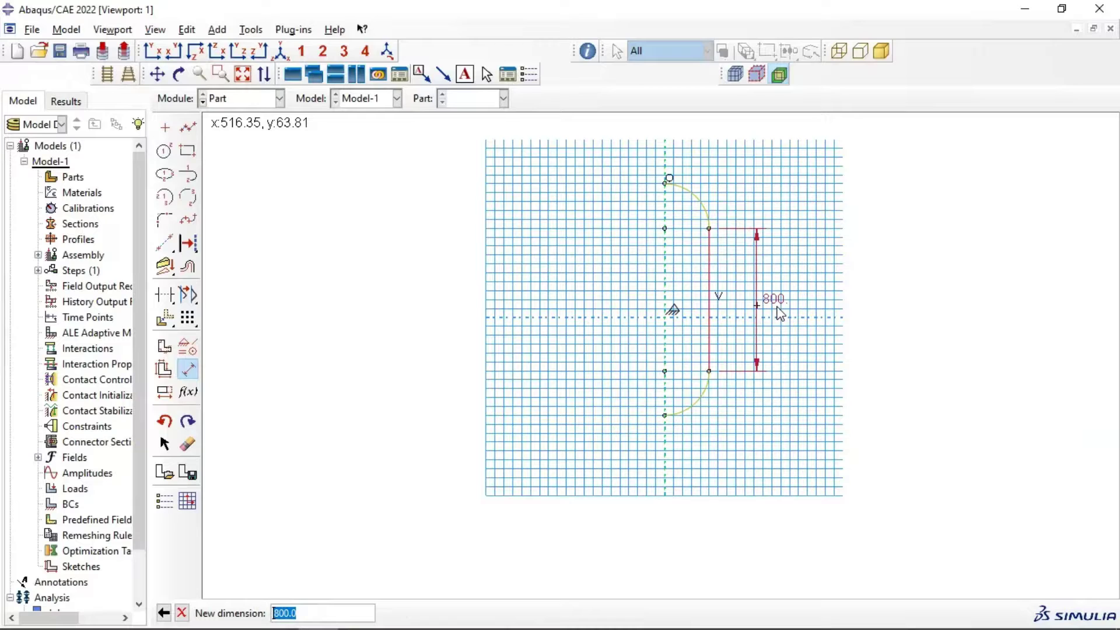
{"action": "key", "text": "Return"}
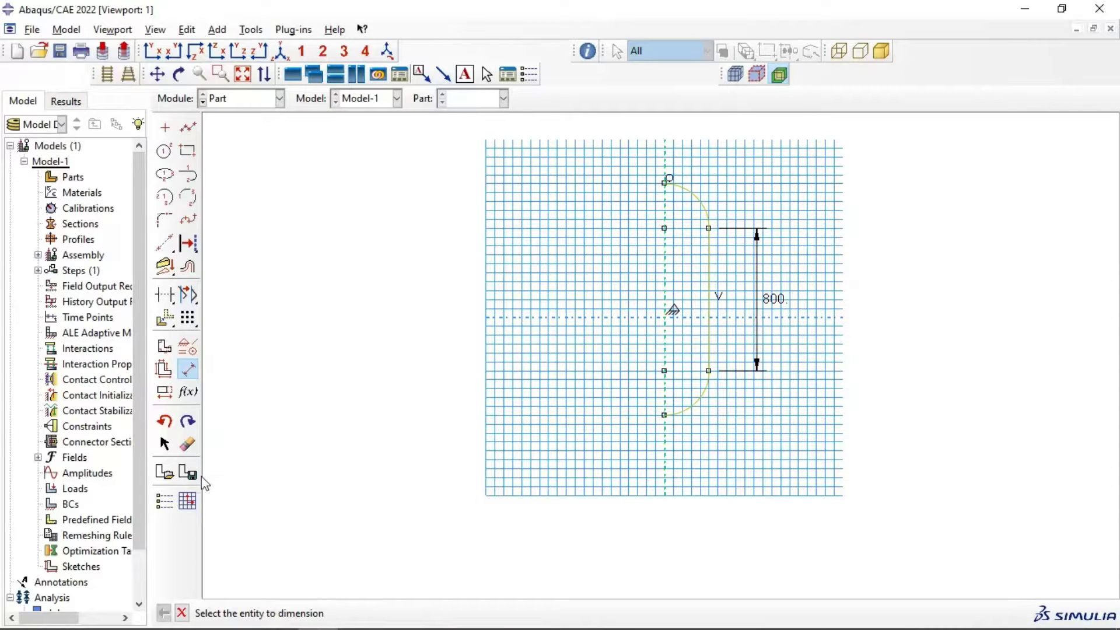
Step: Finish the sketch and revolve the profile a full turn about the axis to form the vessel shell
{"action": "left_click", "coordinate": [181, 612]}
{"action": "left_click", "coordinate": [385, 612]}
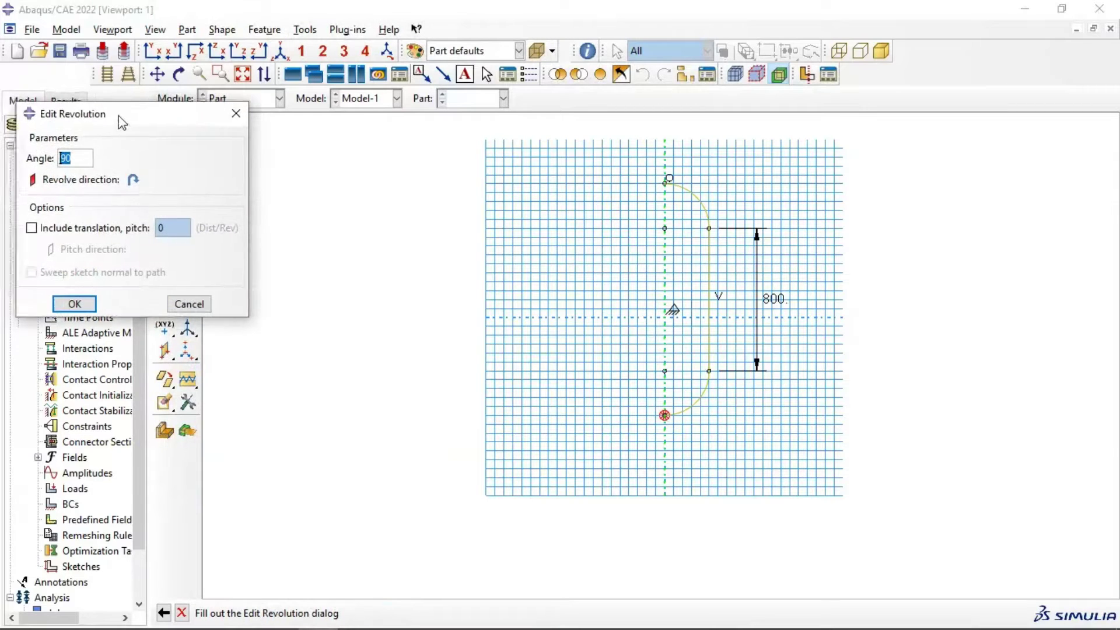
{"action": "left_click_drag", "start_coordinate": [117, 115], "coordinate": [372, 167]}
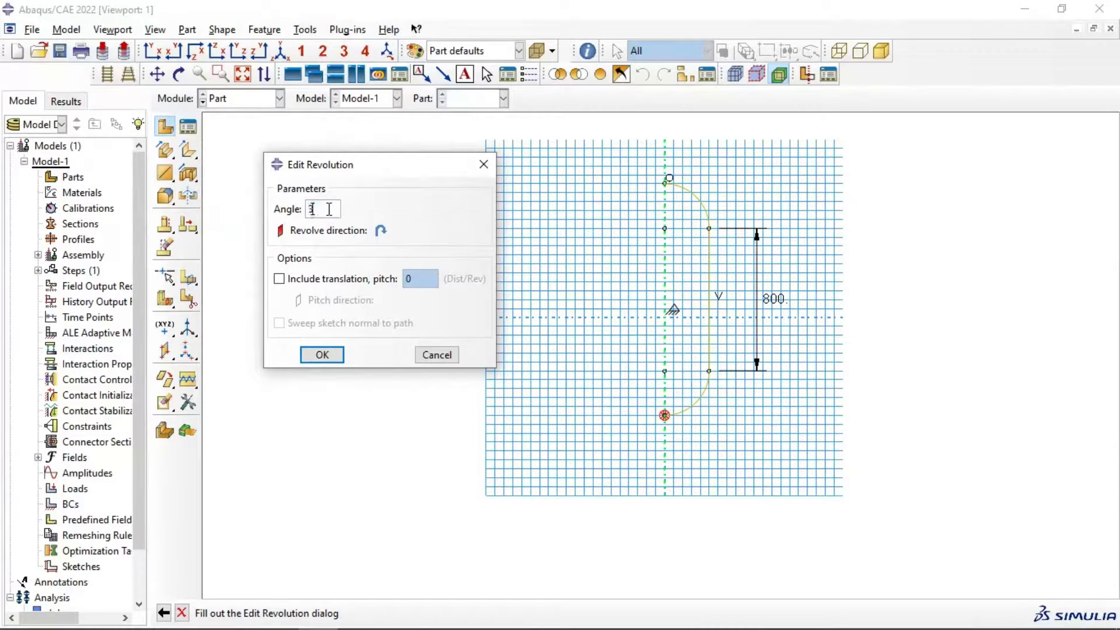
{"action": "key", "text": "Return"}
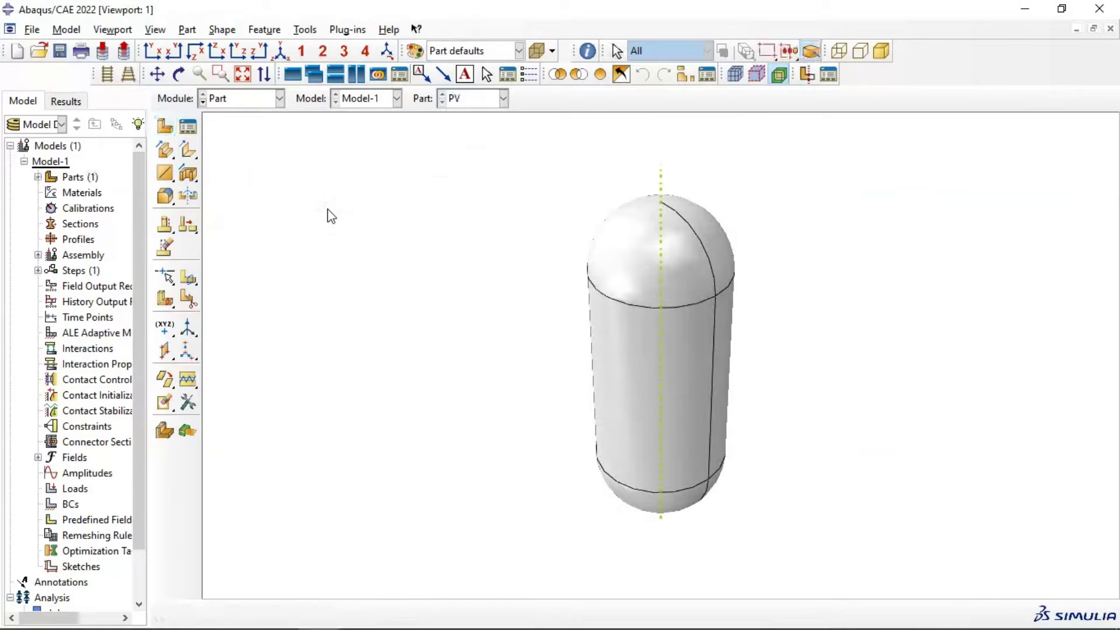
Step: Activate the view cut and rotate the vessel to examine its hollow interior
{"action": "left_click", "coordinate": [179, 74]}
{"action": "left_click_drag", "start_coordinate": [607, 267], "coordinate": [723, 274]}
{"action": "left_click", "coordinate": [807, 74]}
{"action": "left_click_drag", "start_coordinate": [647, 350], "coordinate": [443, 251]}
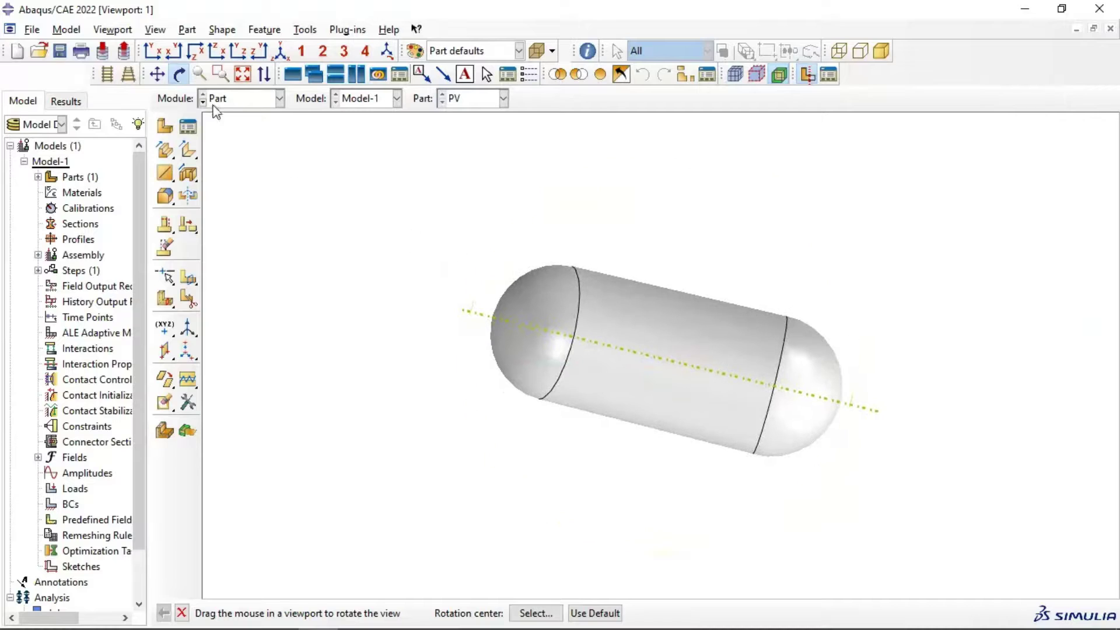
Step: Switch to the Property module and create a material named Composite
{"action": "left_click", "coordinate": [236, 99]}
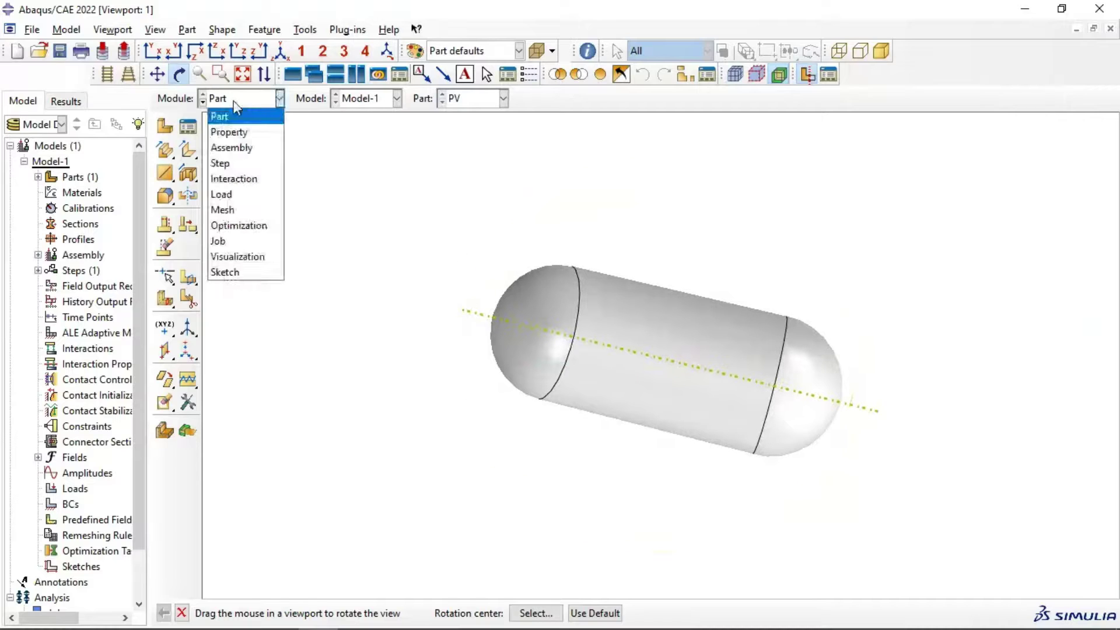
{"action": "left_click", "coordinate": [251, 131]}
{"action": "left_click", "coordinate": [165, 126]}
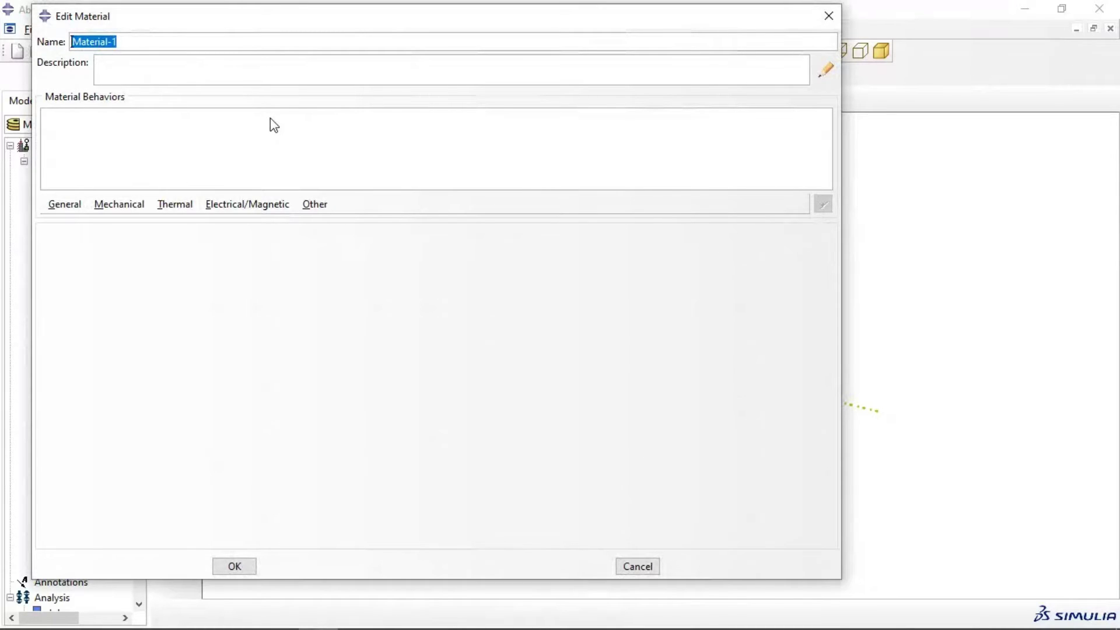
{"action": "type", "text": "Composite"}
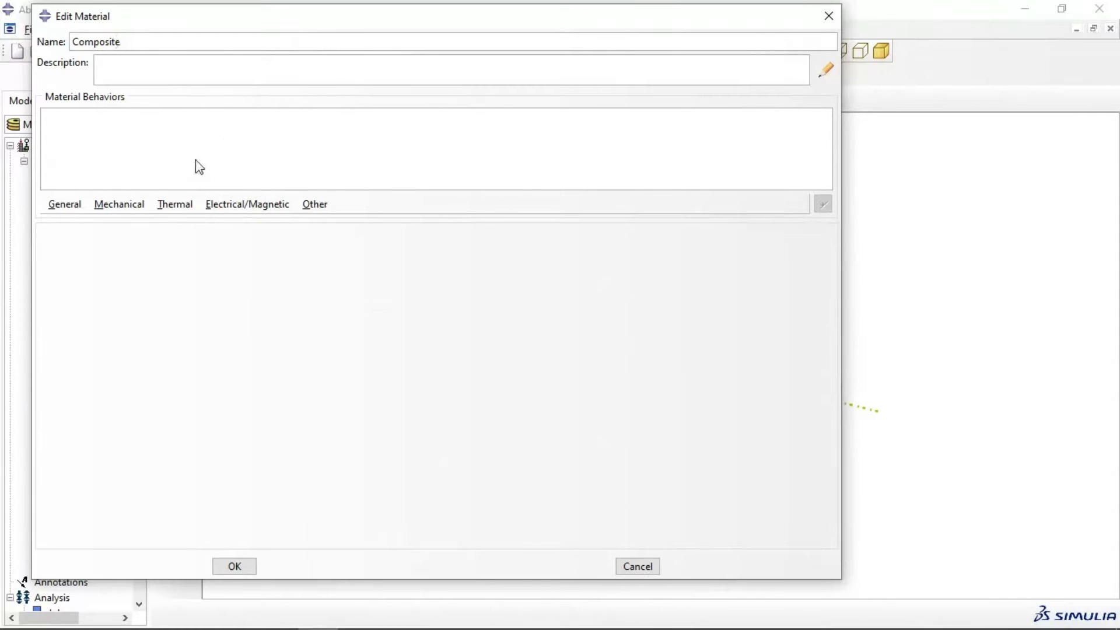
Step: Add an elastic behavior to the Composite material and set its type to Lamina
{"action": "left_click", "coordinate": [125, 204]}
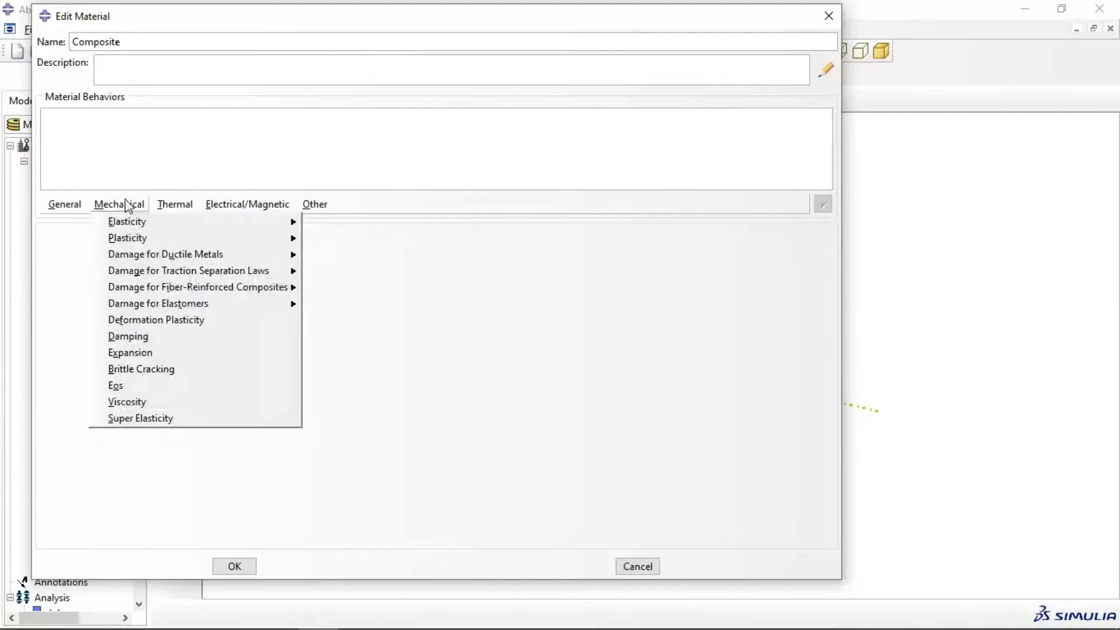
{"action": "left_click", "coordinate": [319, 223]}
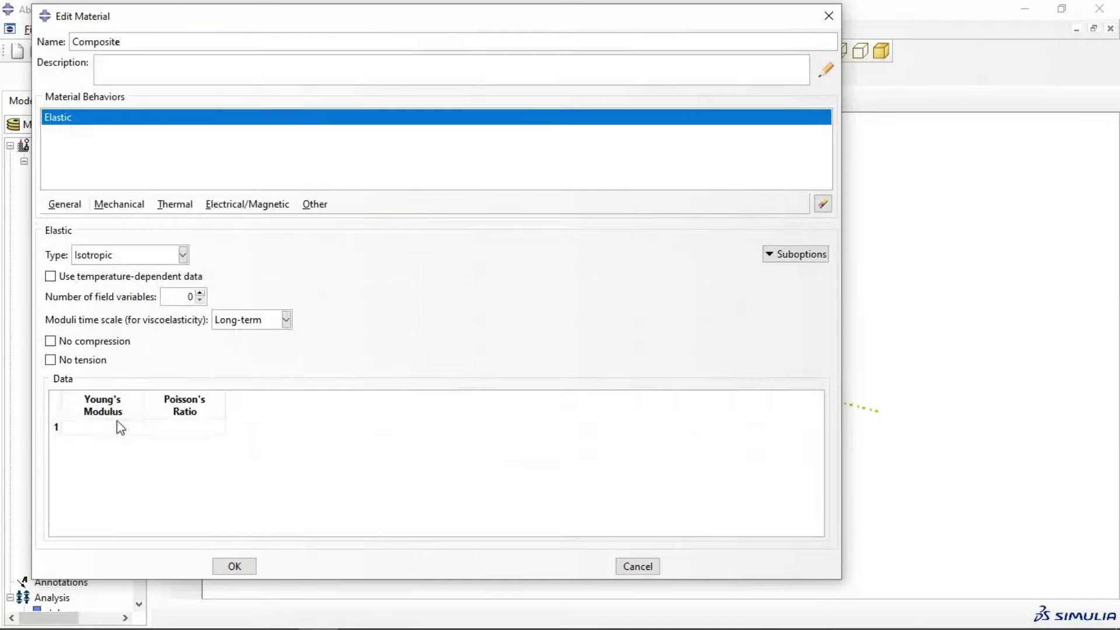
{"action": "left_click", "coordinate": [111, 261]}
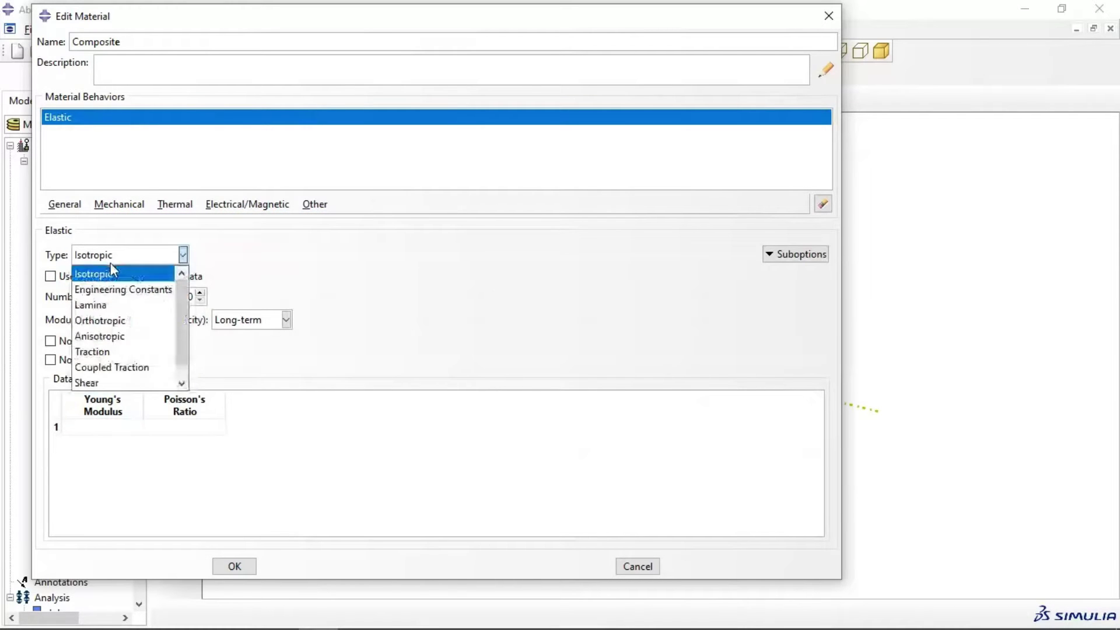
{"action": "left_click", "coordinate": [114, 303]}
Step: Enter the lamina constants E1 170000, E2 9000, Nu12 0.34, G12 4800, G13 4800 and G23 4500, and save the material
{"action": "left_click", "coordinate": [115, 415]}
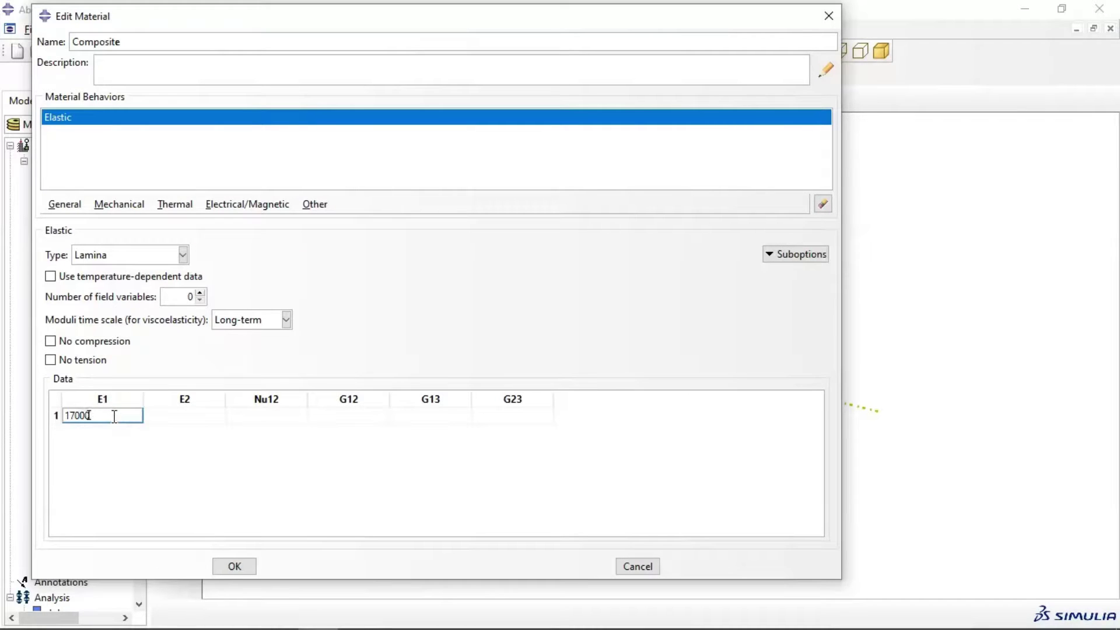
{"action": "key", "text": "Tab"}
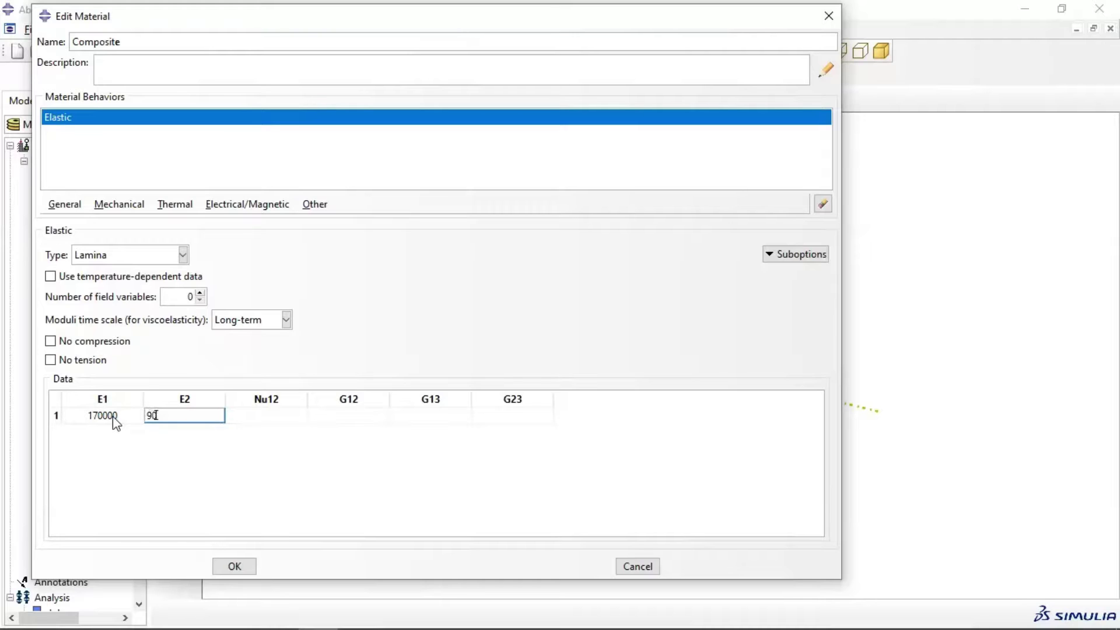
{"action": "key", "text": "Tab"}
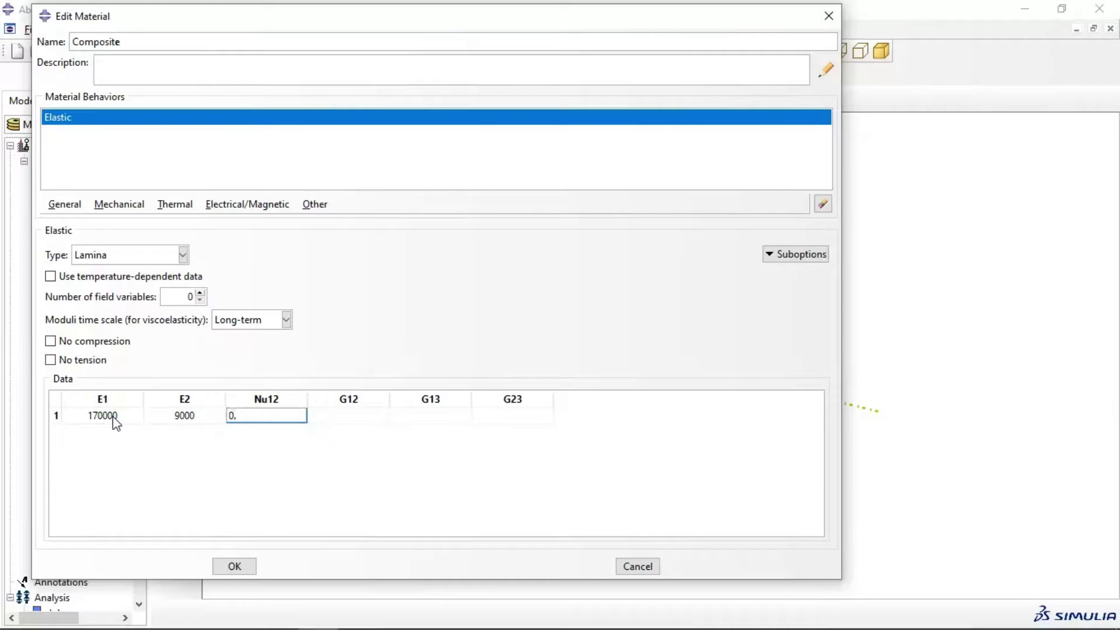
{"action": "key", "text": "Tab"}
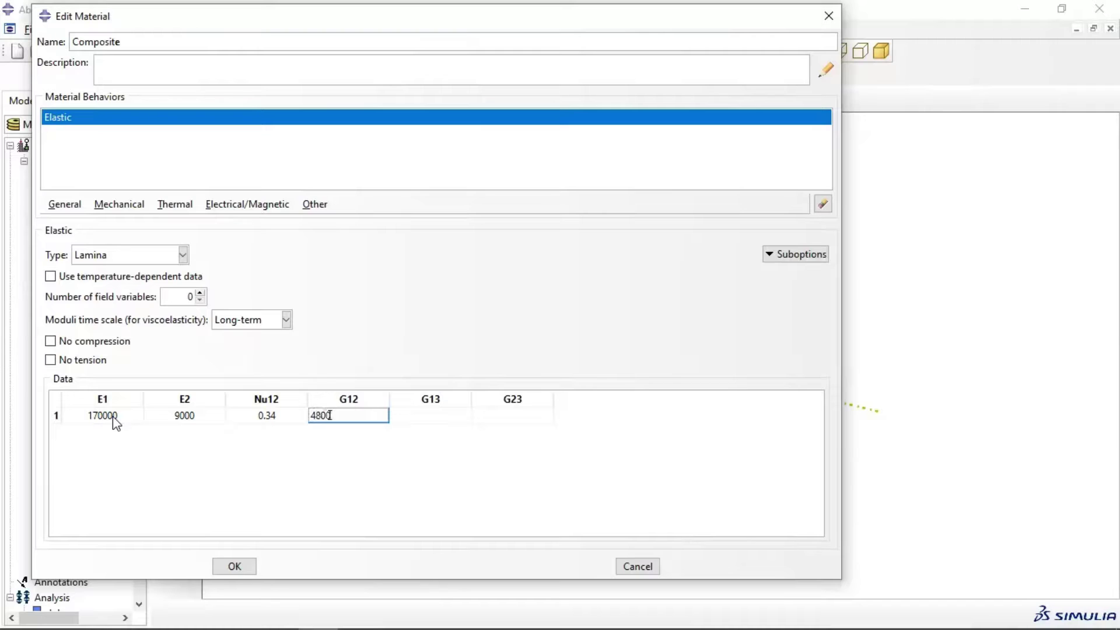
{"action": "type", "text": "4800"}
{"action": "key", "text": "Tab"}
{"action": "key", "text": "Tab"}
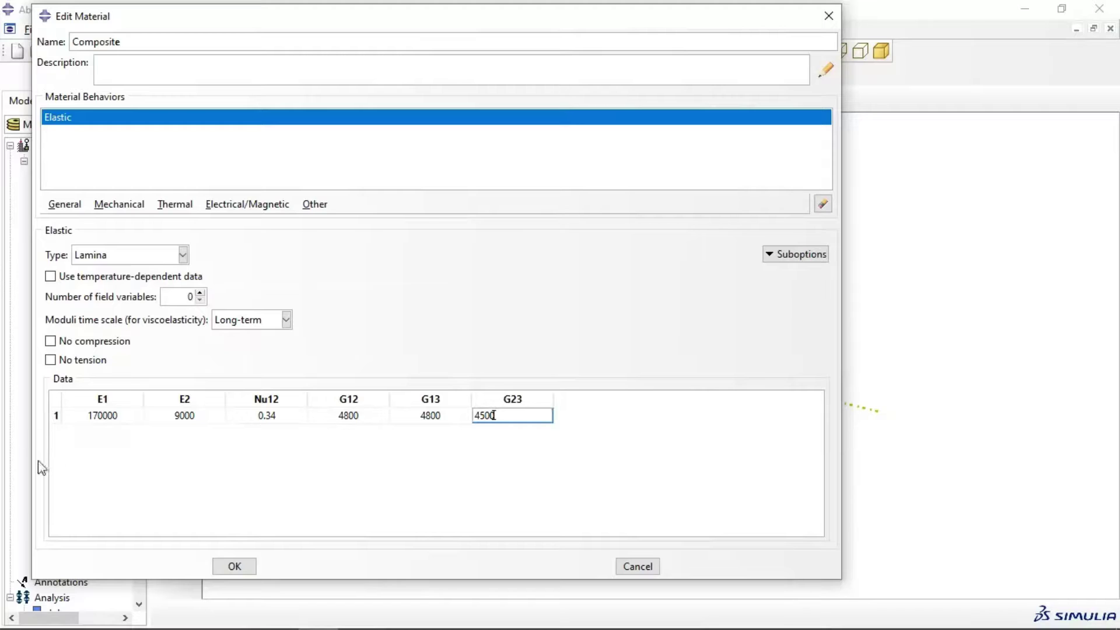
{"action": "left_click", "coordinate": [234, 566]}
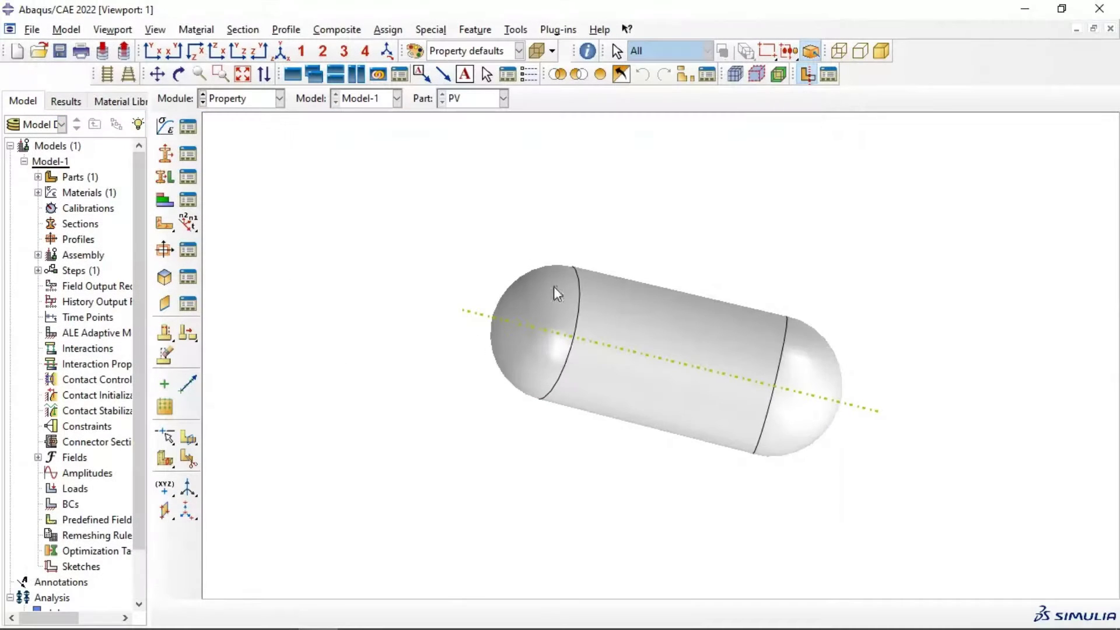
{"action": "left_click", "coordinate": [165, 153]}
{"action": "left_click", "coordinate": [349, 270]}
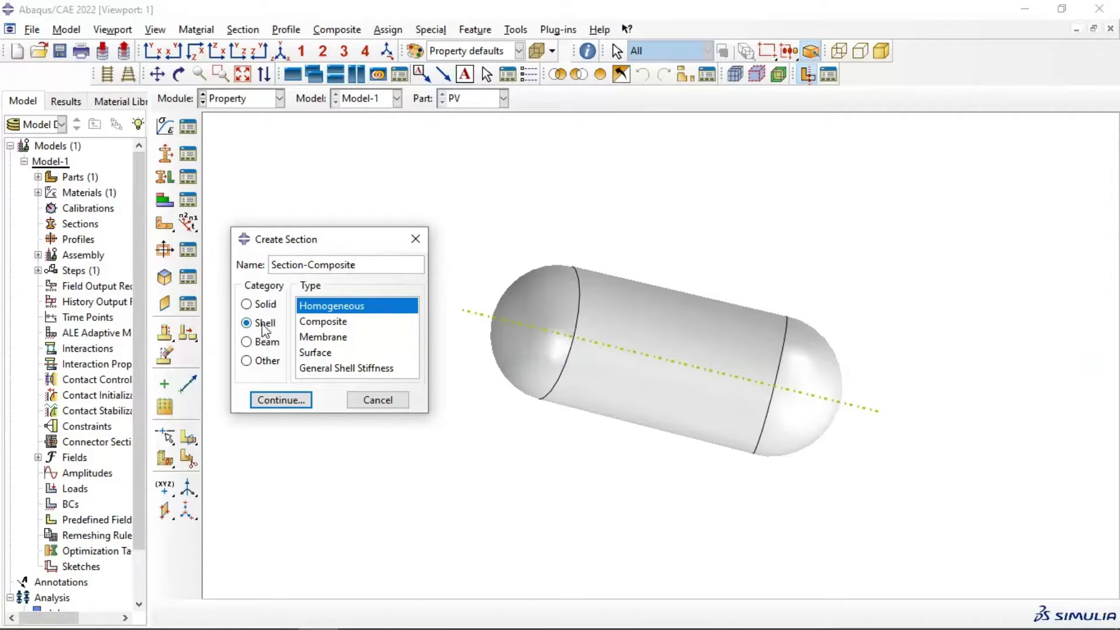
{"action": "left_click", "coordinate": [291, 399]}
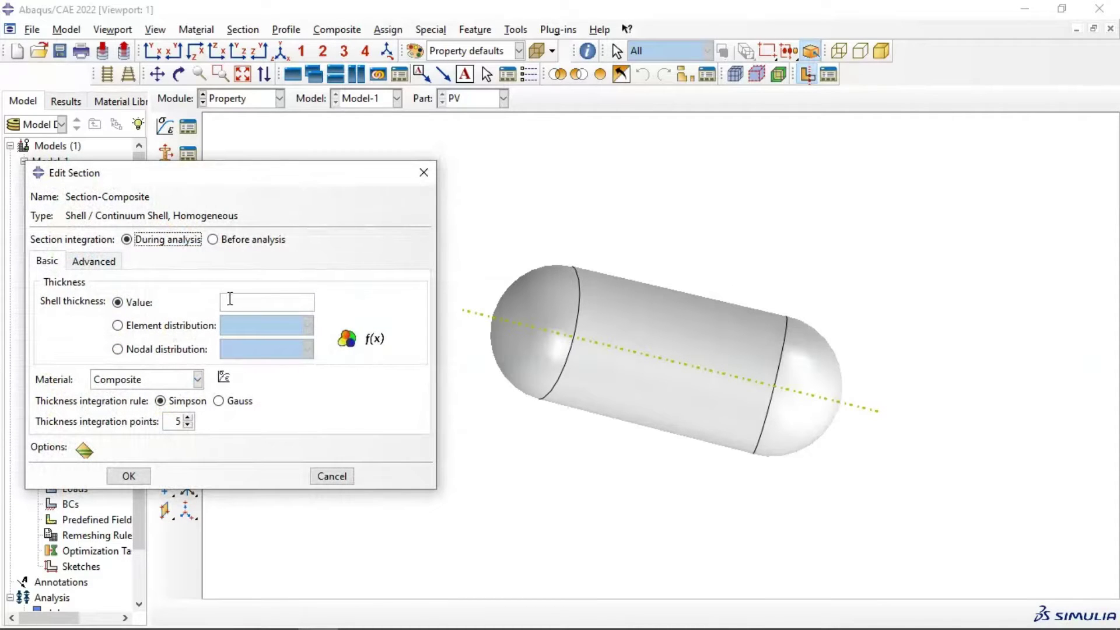
{"action": "left_click", "coordinate": [343, 479]}
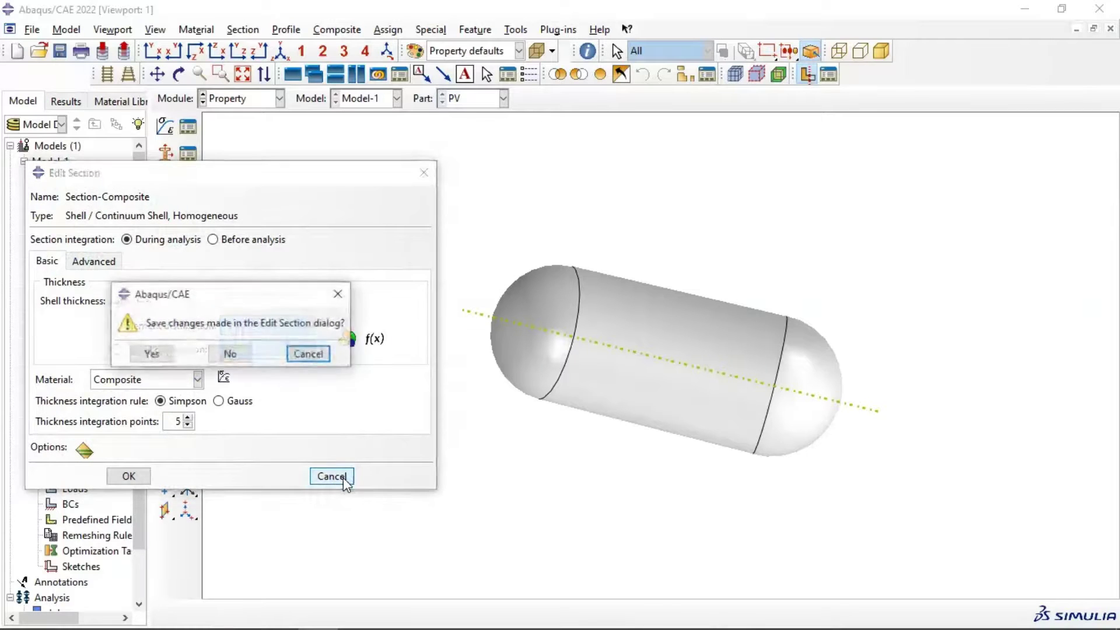
{"action": "left_click", "coordinate": [232, 357]}
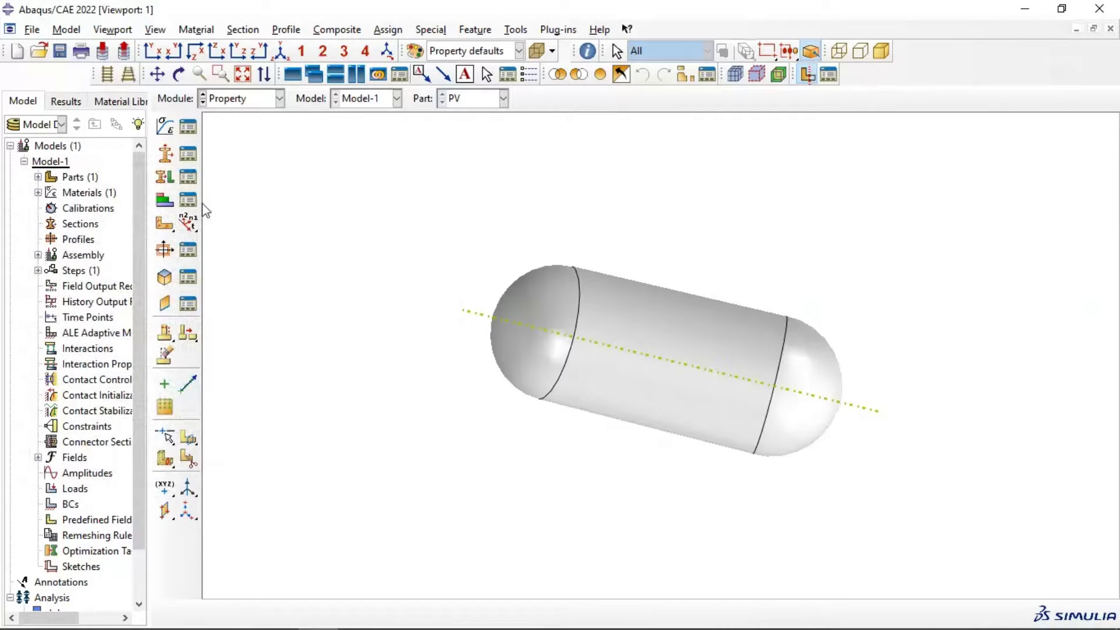
Step: Create a conventional shell composite layup named CompositePV with an initial ply count of 5
{"action": "left_click", "coordinate": [165, 201]}
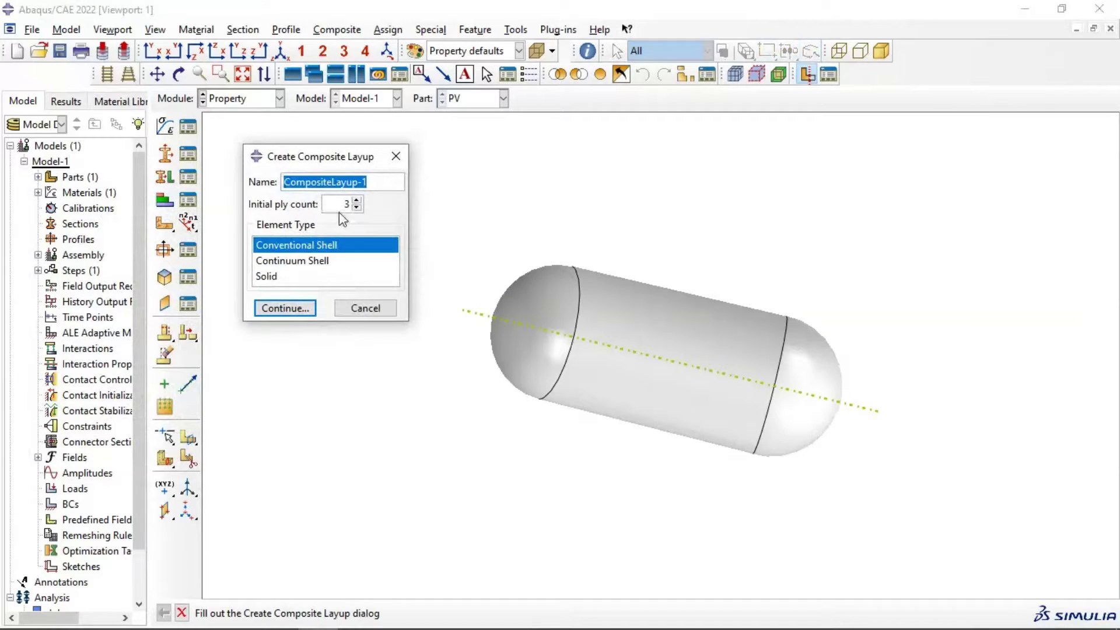
{"action": "left_click_drag", "start_coordinate": [378, 180], "coordinate": [331, 180]}
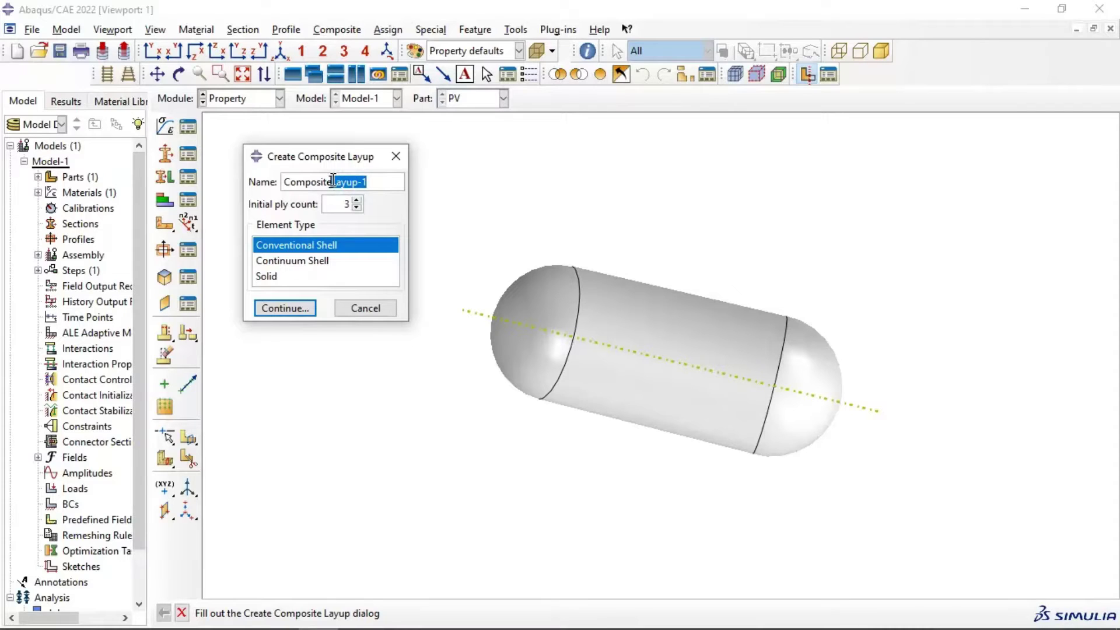
{"action": "key", "text": "BackSpace"}
{"action": "double_click", "coordinate": [347, 202]}
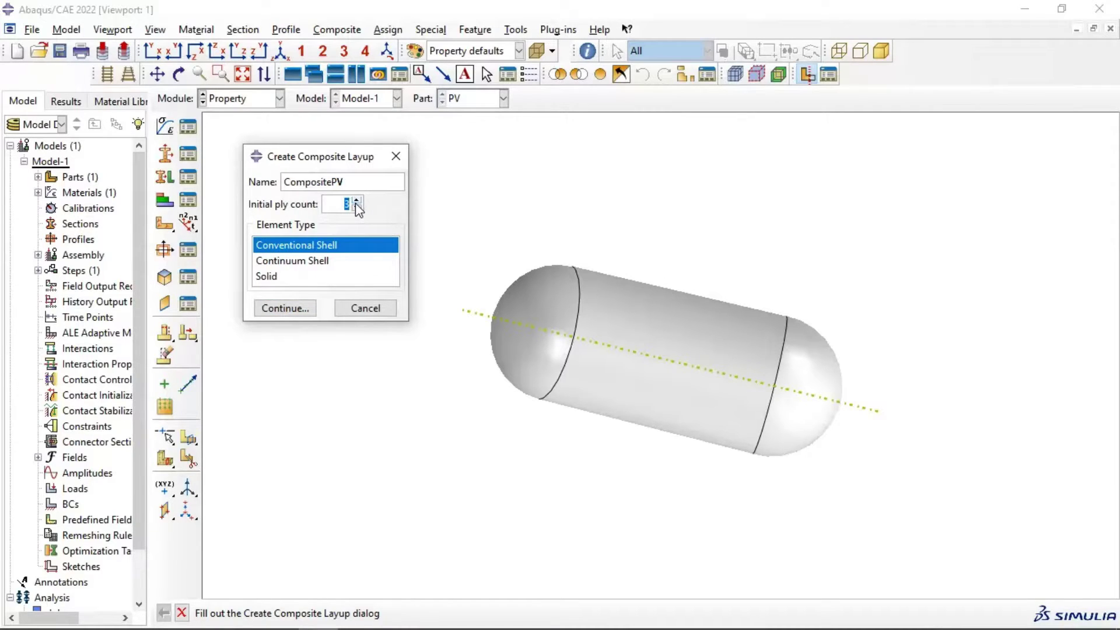
{"action": "left_click", "coordinate": [355, 202]}
{"action": "left_click", "coordinate": [356, 201]}
{"action": "left_click", "coordinate": [277, 311]}
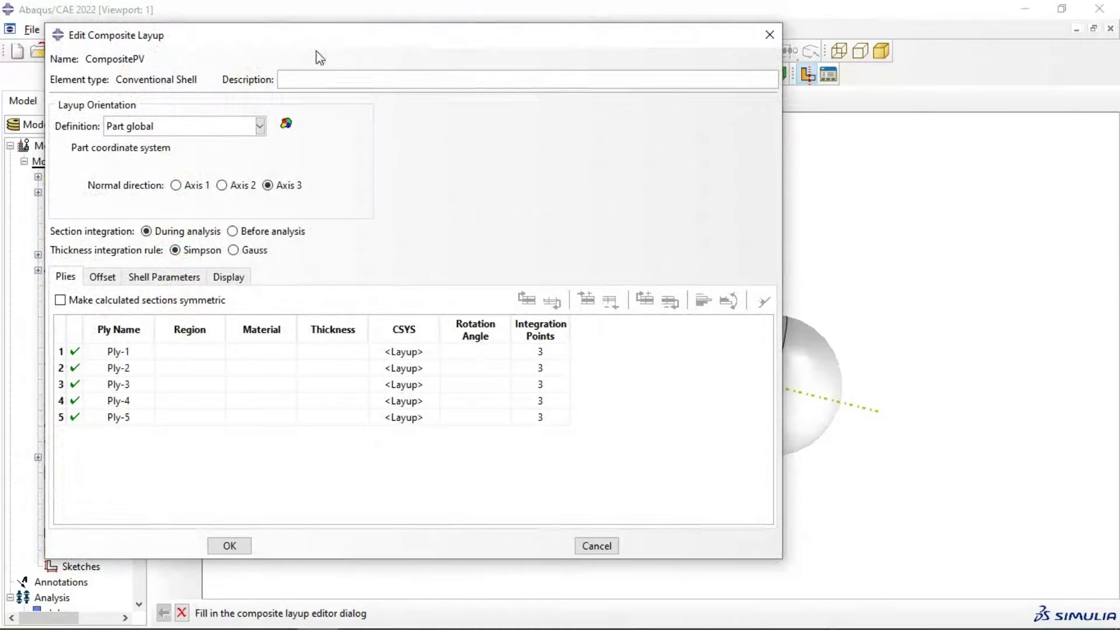
Step: Assign the entire pressure vessel as the region for all five plies of the layup
{"action": "mouse_move", "coordinate": [302, 35]}
{"action": "left_mouse_down"}
{"action": "mouse_move", "coordinate": [234, 36]}
{"action": "mouse_move", "coordinate": [316, 36]}
{"action": "left_mouse_up"}
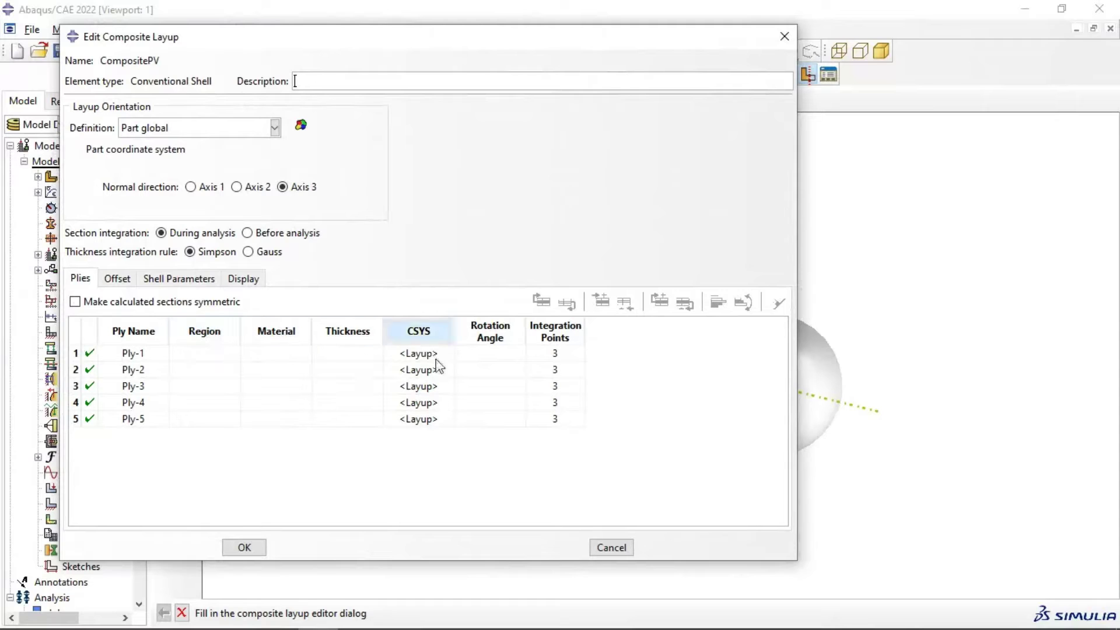
{"action": "left_click", "coordinate": [204, 332]}
{"action": "right_click", "coordinate": [204, 332]}
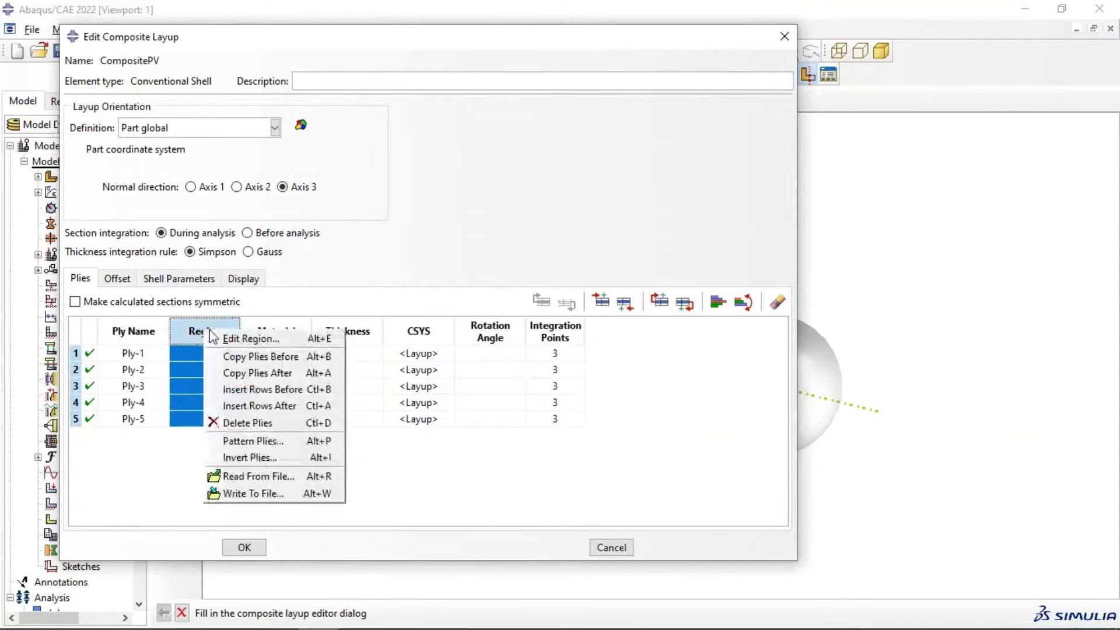
{"action": "left_click", "coordinate": [219, 340]}
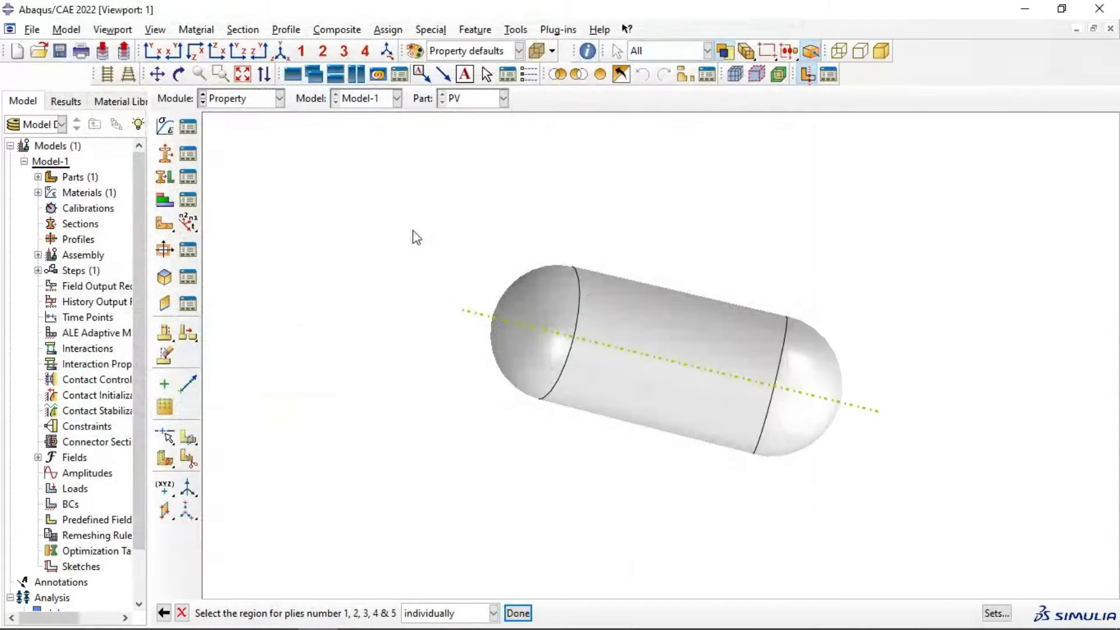
{"action": "left_click_drag", "start_coordinate": [411, 229], "coordinate": [913, 481]}
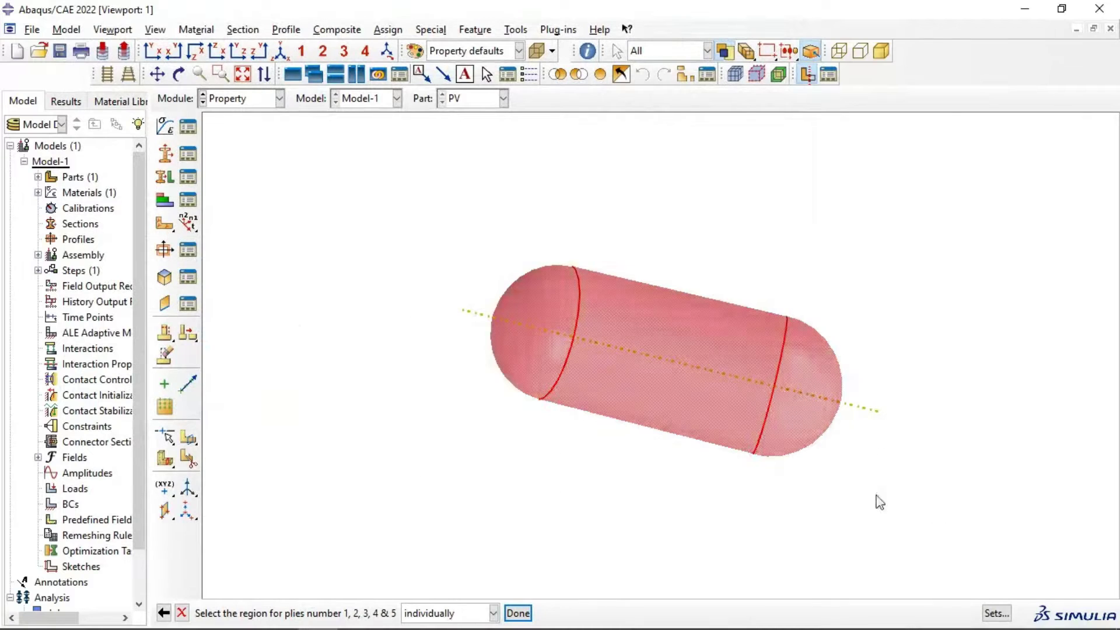
{"action": "left_click", "coordinate": [520, 613]}
{"action": "left_click_drag", "start_coordinate": [744, 39], "coordinate": [700, 110]}
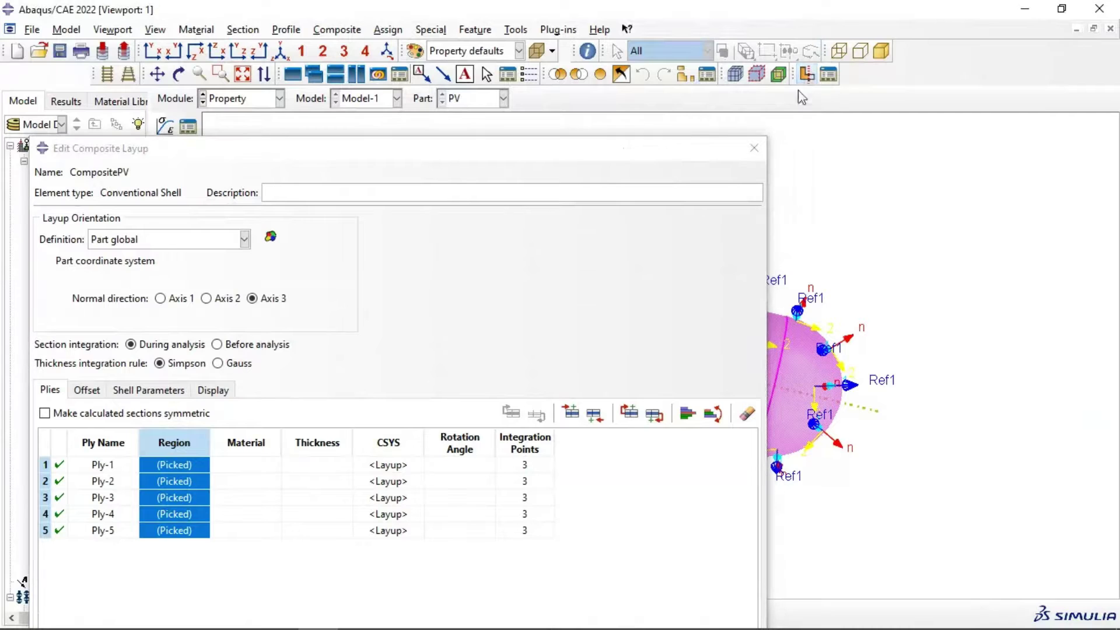
{"action": "left_click_drag", "start_coordinate": [623, 149], "coordinate": [643, 42]}
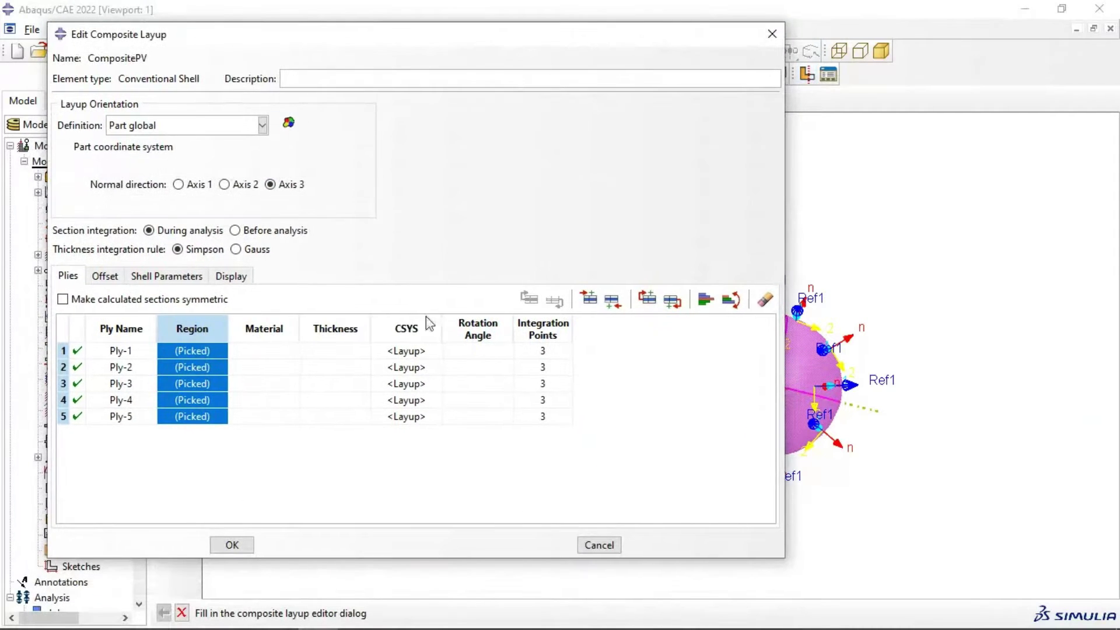
Step: Assign the Composite material to all five plies
{"action": "left_click", "coordinate": [276, 332]}
{"action": "right_click", "coordinate": [277, 334]}
{"action": "left_click", "coordinate": [299, 343]}
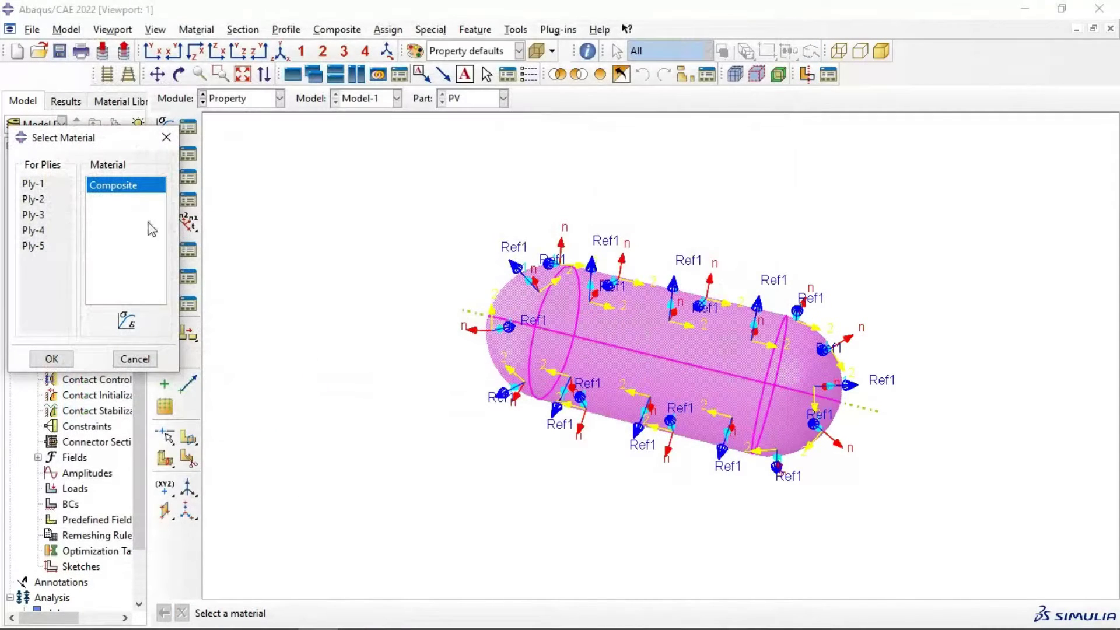
{"action": "left_click", "coordinate": [66, 356]}
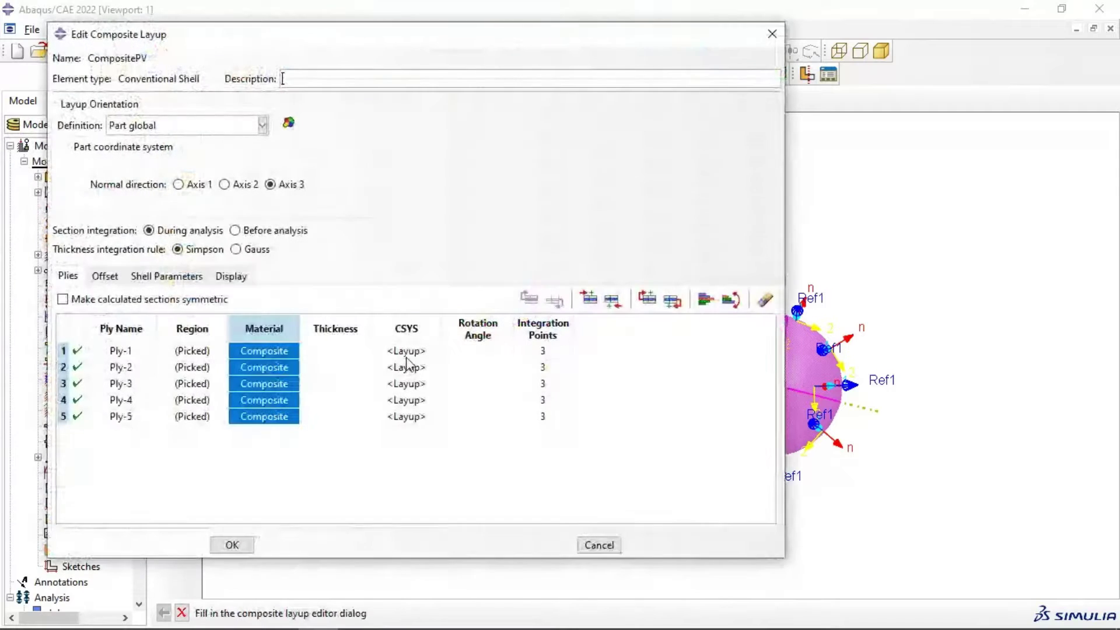
Step: Set the thickness of all five plies to 0.25
{"action": "left_click", "coordinate": [327, 329]}
{"action": "right_click", "coordinate": [328, 333]}
{"action": "left_click", "coordinate": [367, 337]}
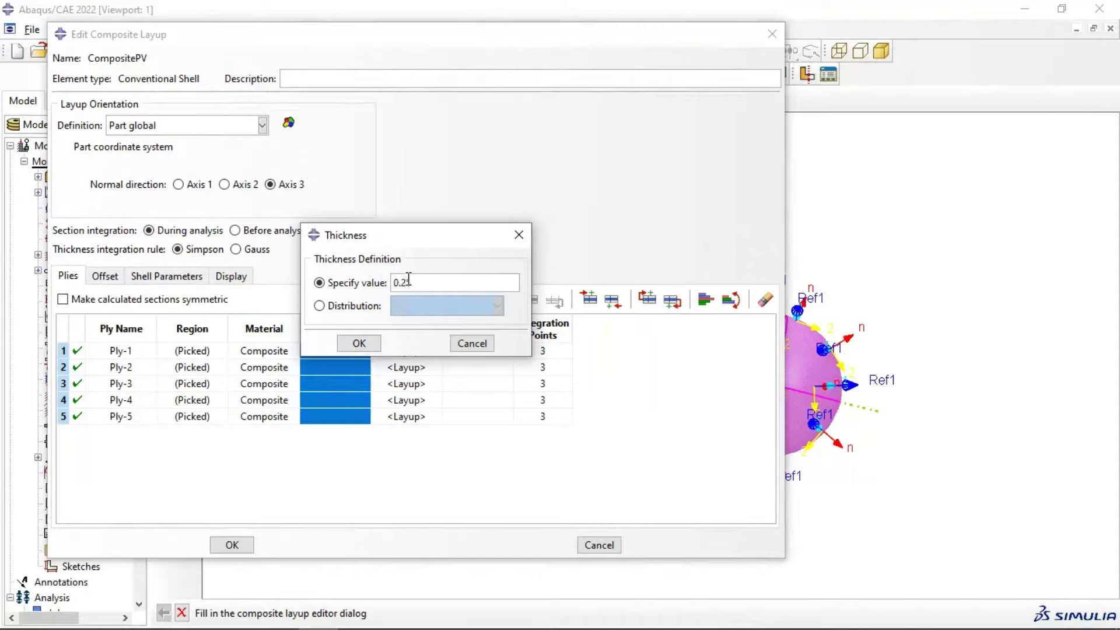
{"action": "left_click", "coordinate": [370, 345]}
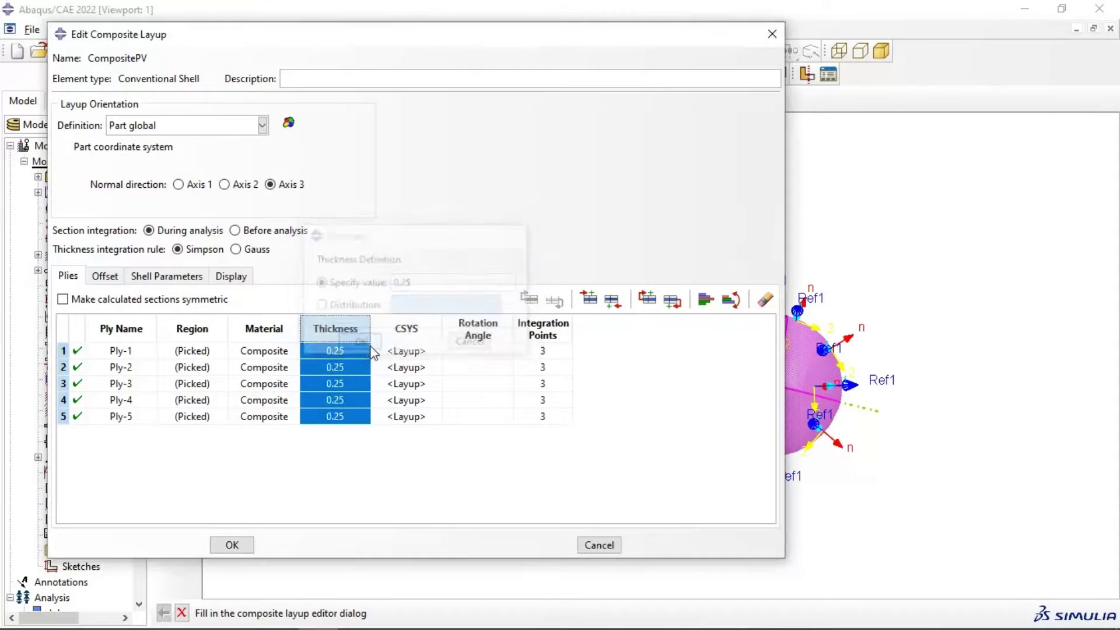
Step: Set the rotation angles of plies 1 to 5 to 0, 45, -45, 60 and 90
{"action": "left_click", "coordinate": [477, 337]}
{"action": "double_click", "coordinate": [475, 350]}
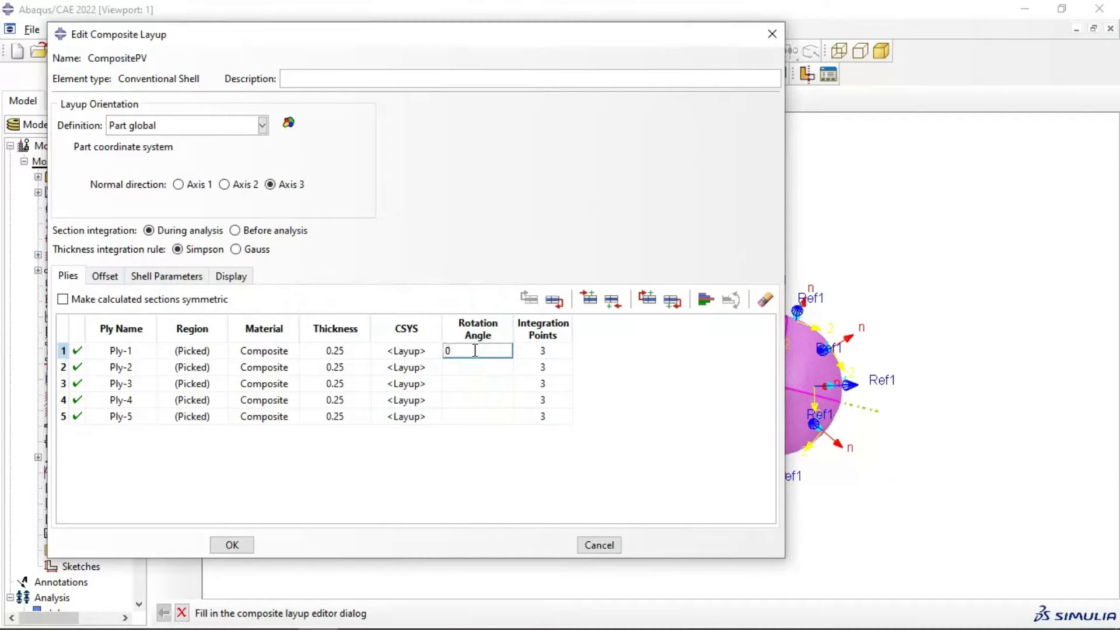
{"action": "type", "text": "0"}
{"action": "key", "text": "Return"}
{"action": "key", "text": "Return"}
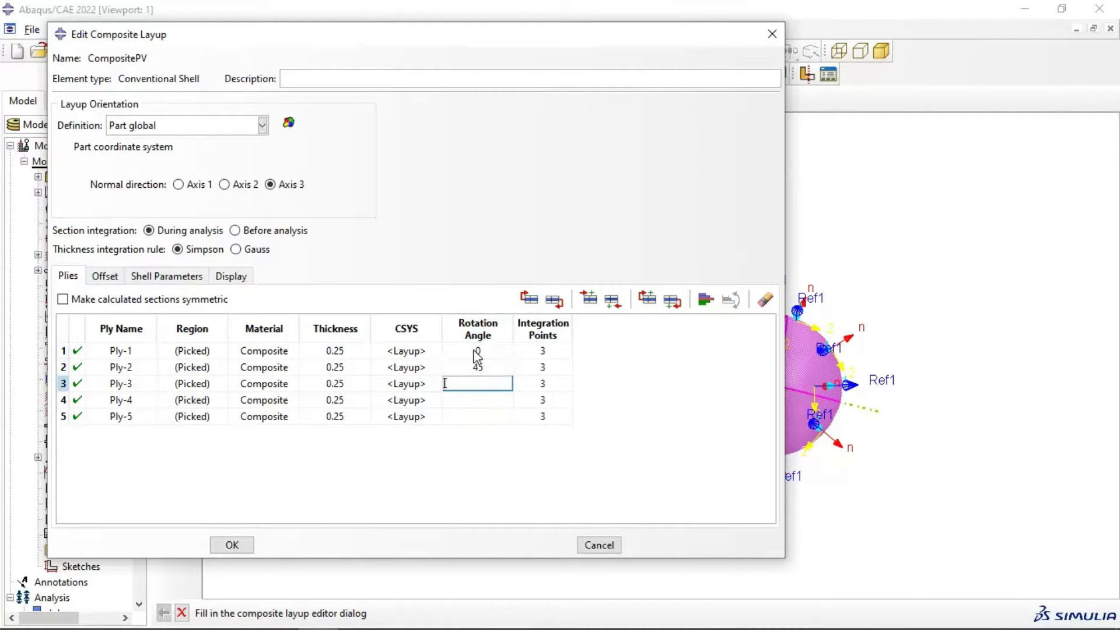
{"action": "type", "text": "-45"}
{"action": "key", "text": "Return"}
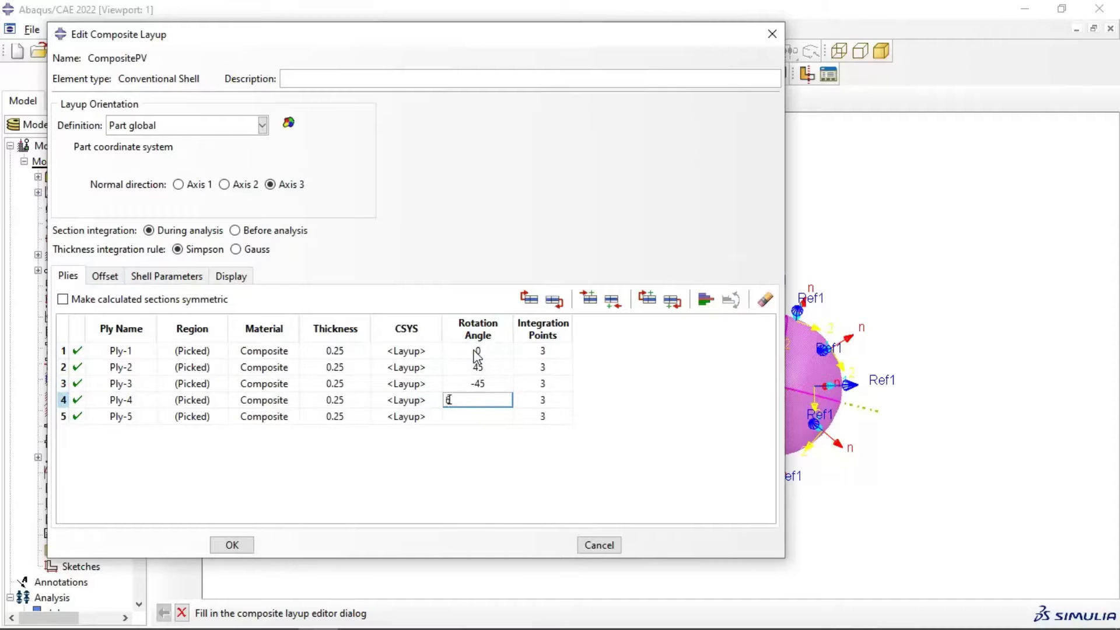
{"action": "key", "text": "Return"}
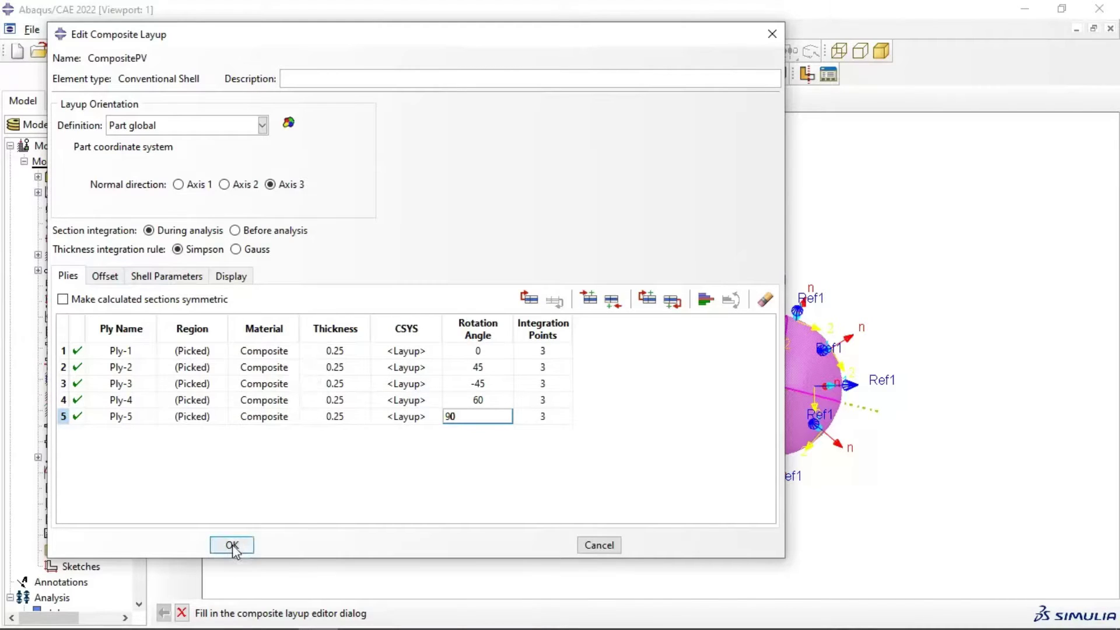
Step: Narrow the layup editor, move it clear of the vessel and rotate the model to examine the ply orientation axes
{"action": "left_click_drag", "start_coordinate": [920, 315], "coordinate": [799, 181], "text": "ctrl+alt"}
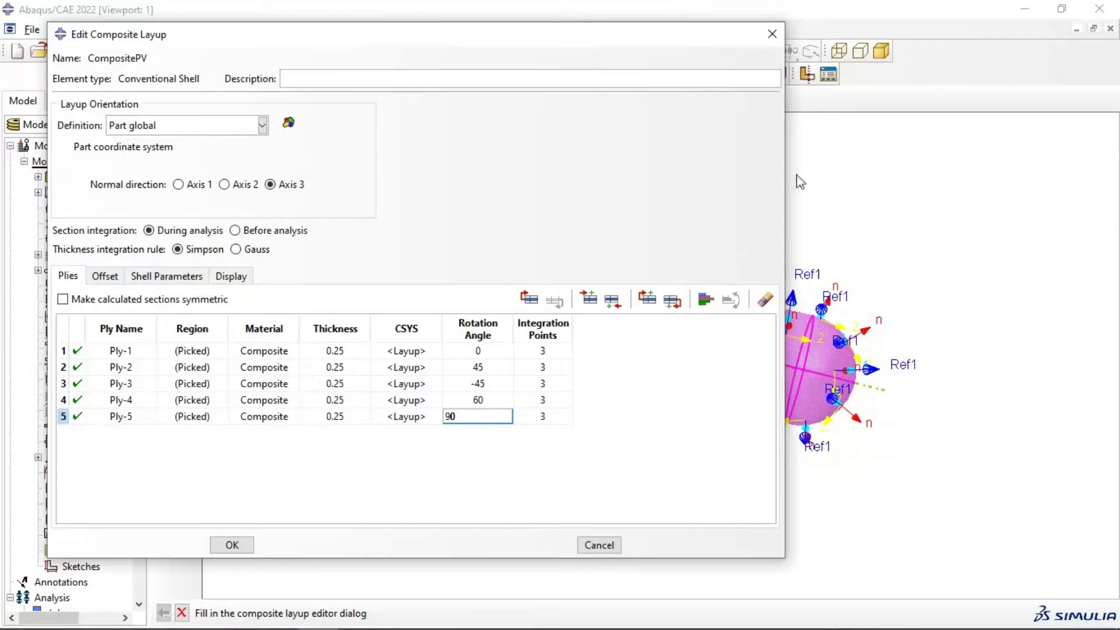
{"action": "left_click_drag", "start_coordinate": [784, 224], "coordinate": [613, 228]}
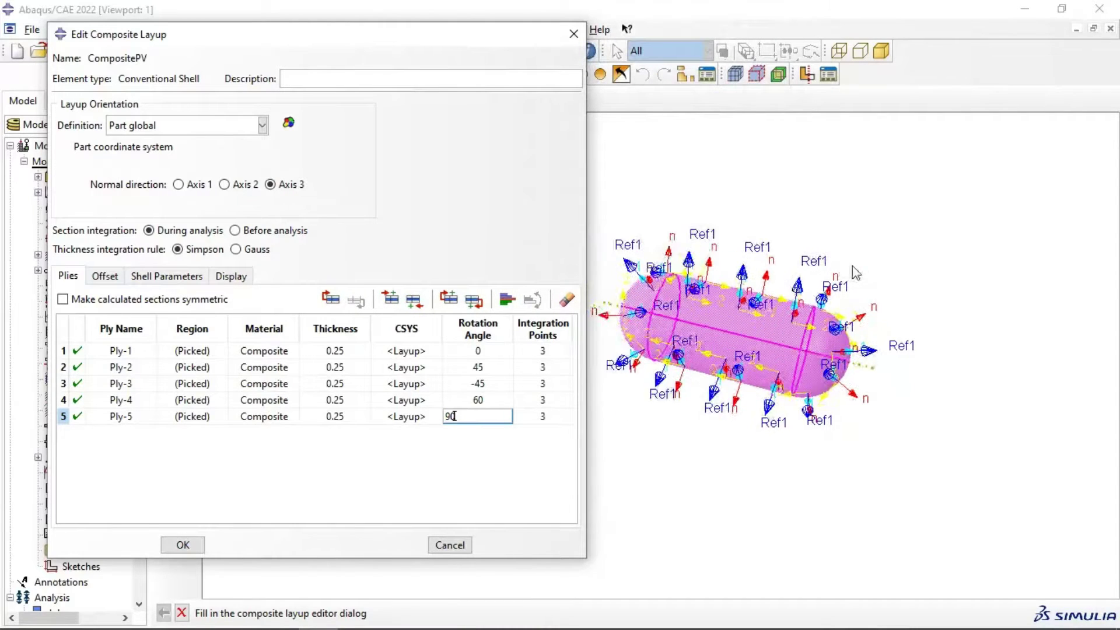
{"action": "left_click_drag", "start_coordinate": [513, 43], "coordinate": [483, 130]}
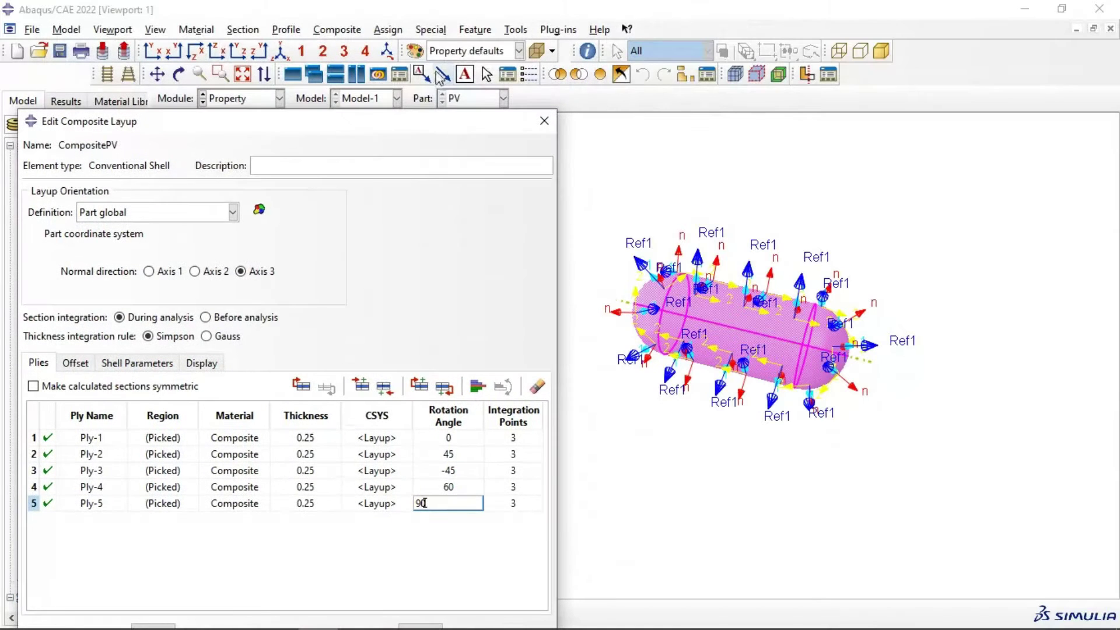
{"action": "left_click", "coordinate": [179, 74]}
{"action": "left_click_drag", "start_coordinate": [786, 331], "coordinate": [570, 320]}
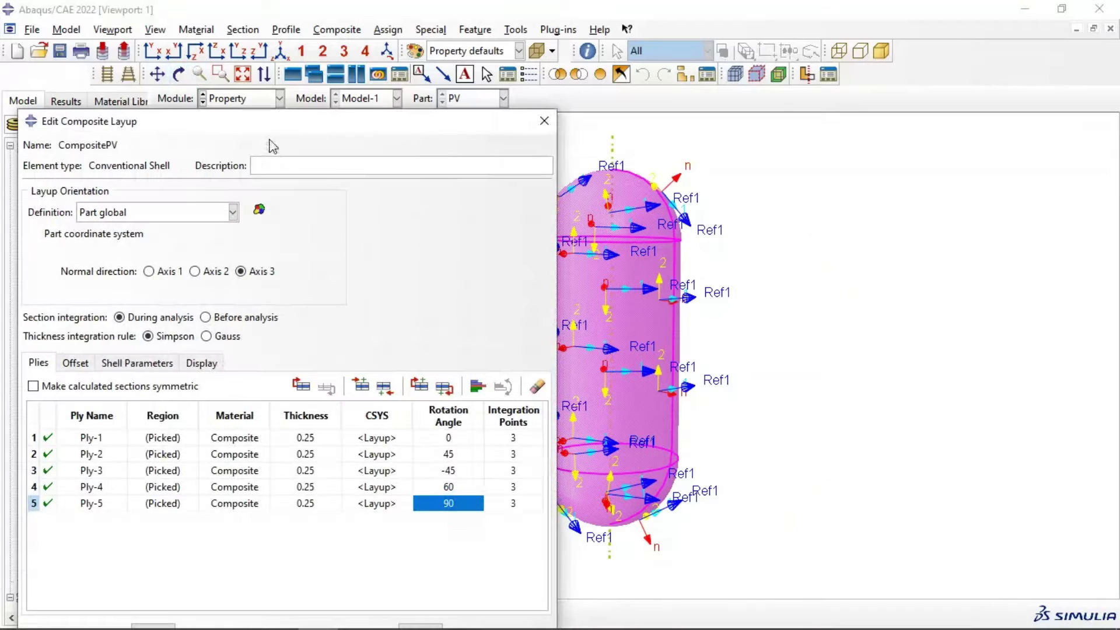
Step: Switch the layup orientation to Discrete and define its normal axis 3 from all the vessel's faces
{"action": "left_click", "coordinate": [170, 150]}
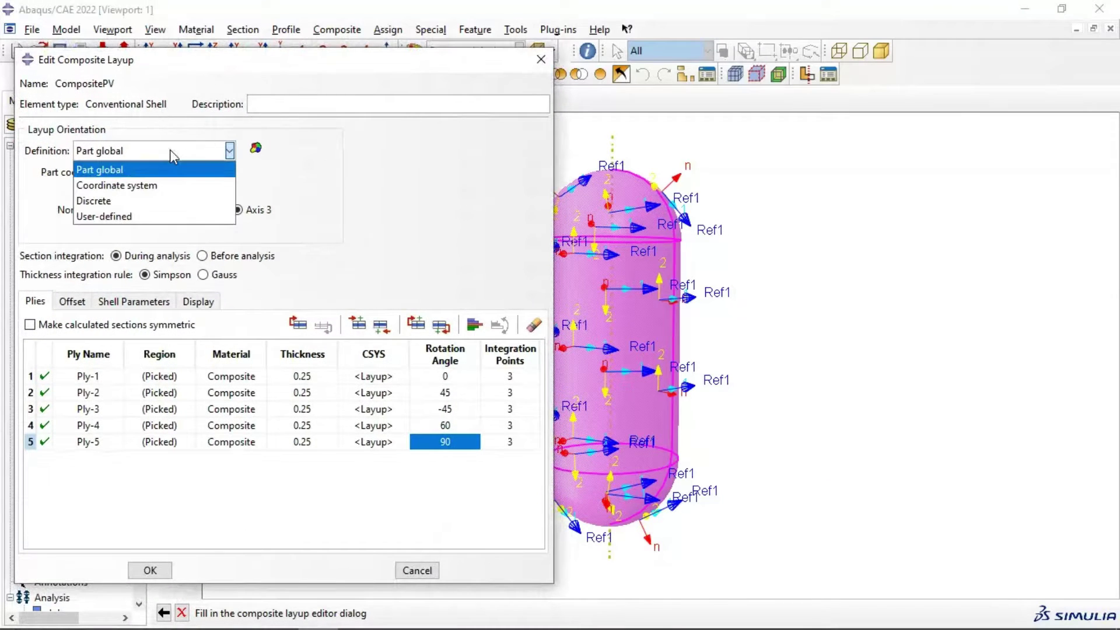
{"action": "left_click", "coordinate": [119, 201]}
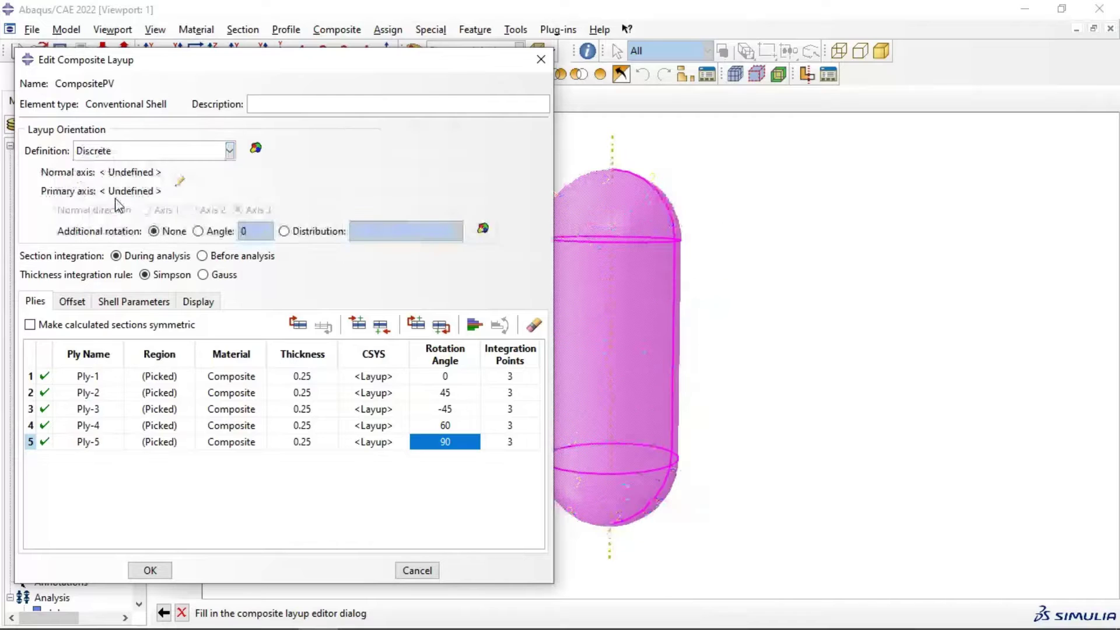
{"action": "left_click", "coordinate": [184, 181]}
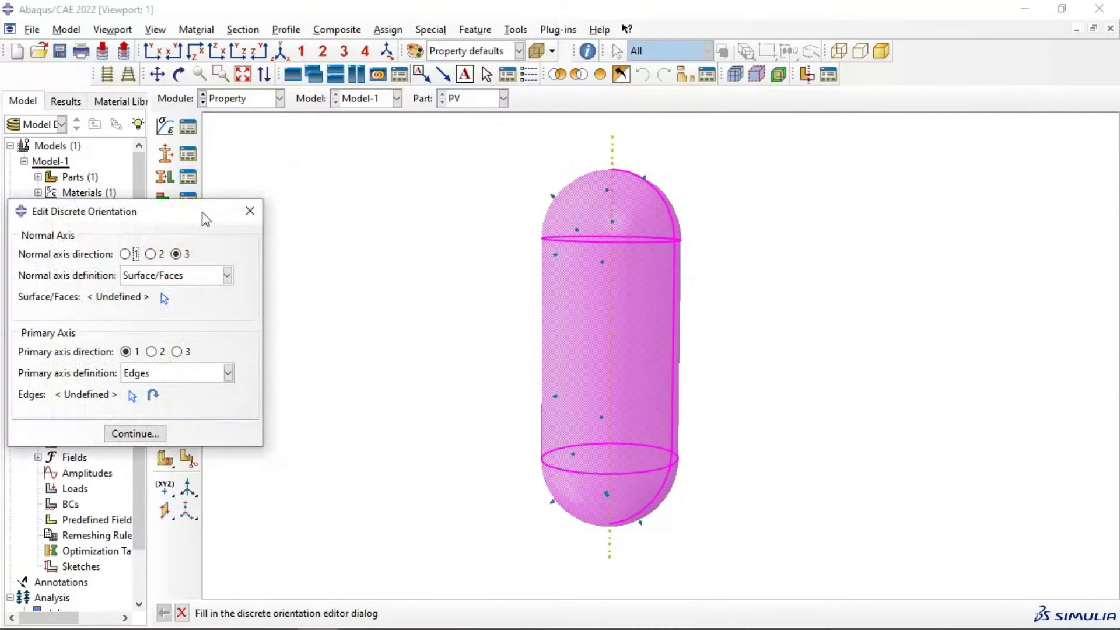
{"action": "left_click_drag", "start_coordinate": [205, 218], "coordinate": [320, 166]}
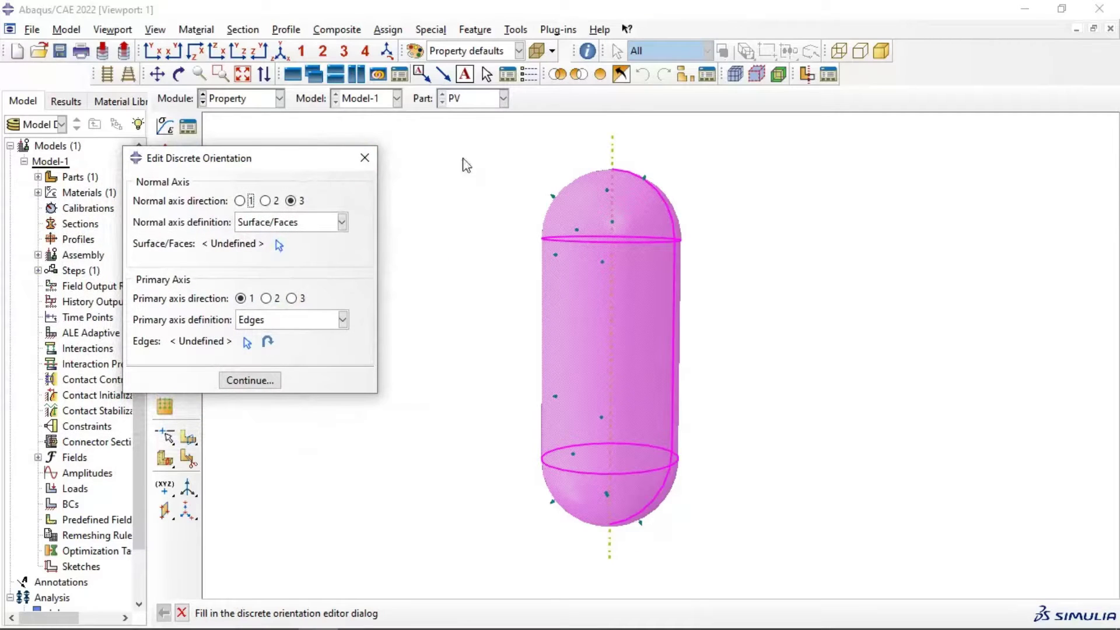
{"action": "left_click", "coordinate": [279, 246]}
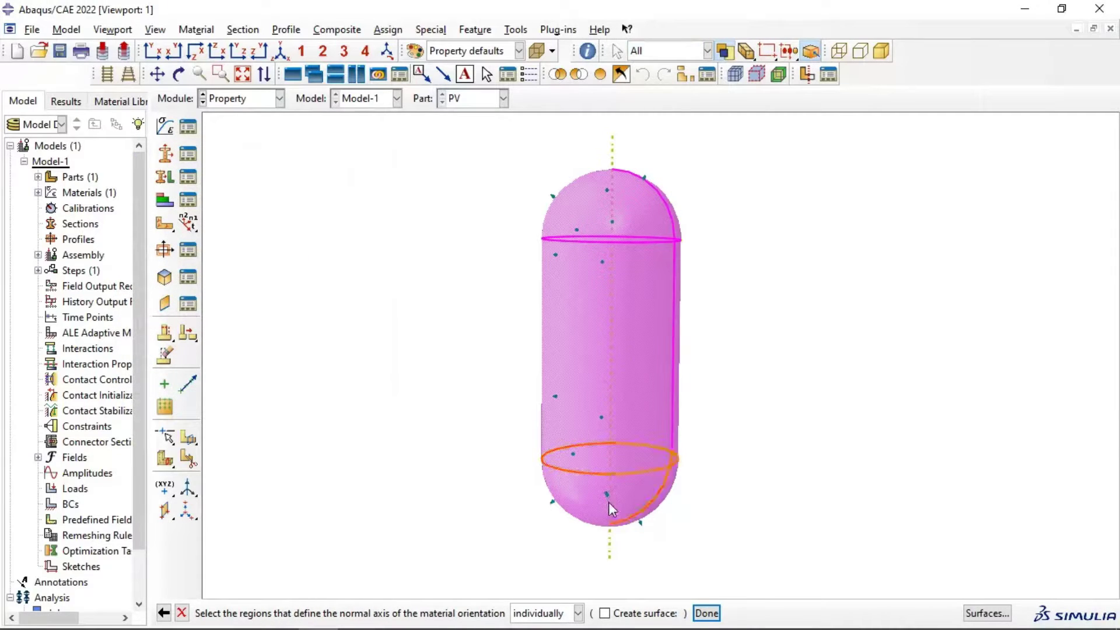
{"action": "left_click", "coordinate": [706, 612]}
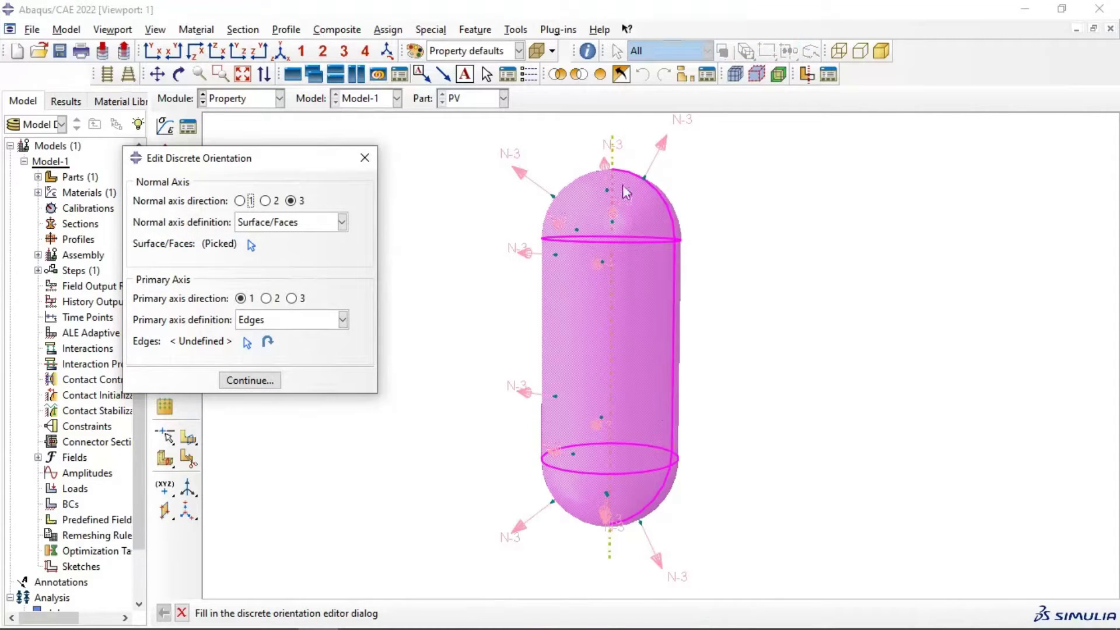
Step: Define primary axis 1 of the discrete orientation from the circular edge joining the upper dome to the cylinder
{"action": "left_click", "coordinate": [247, 342]}
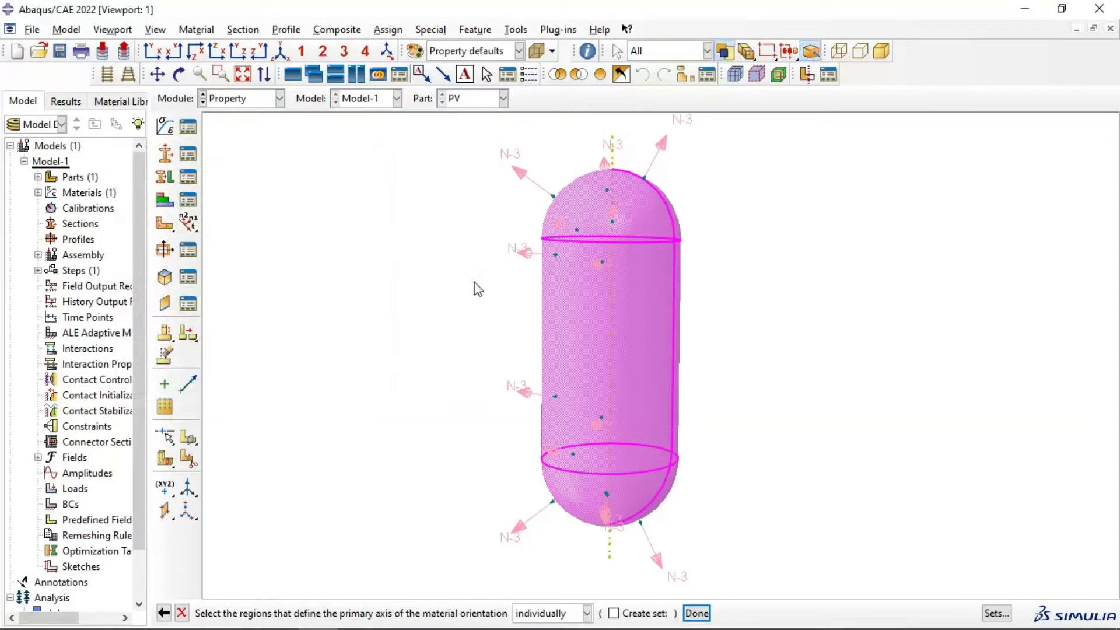
{"action": "left_click", "coordinate": [577, 241]}
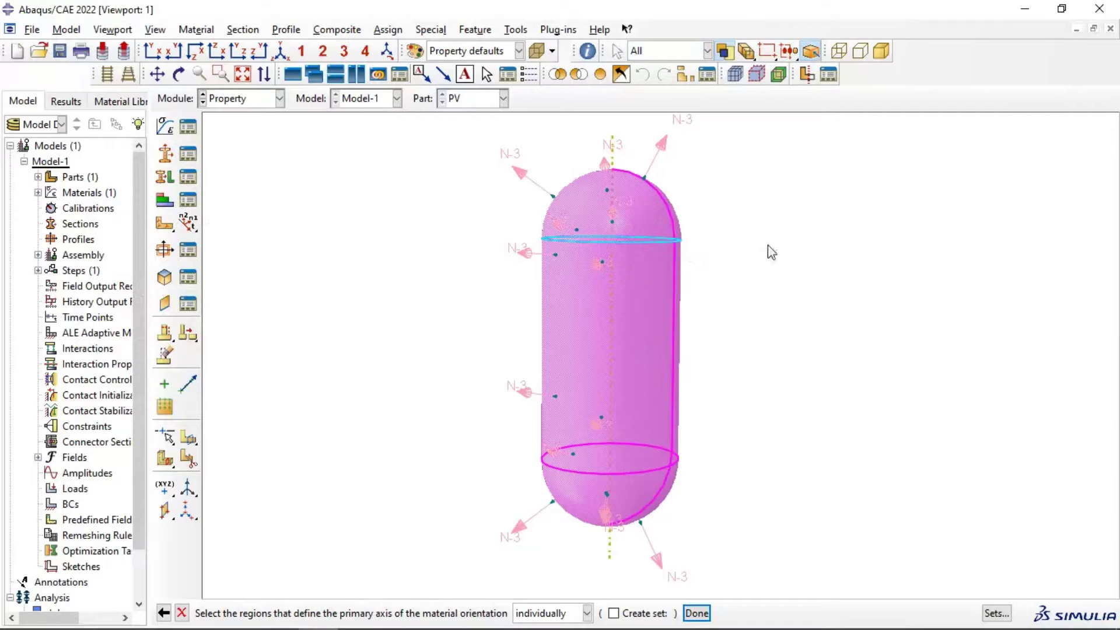
{"action": "left_click_drag", "start_coordinate": [612, 177], "coordinate": [720, 256], "text": "ctrl+alt"}
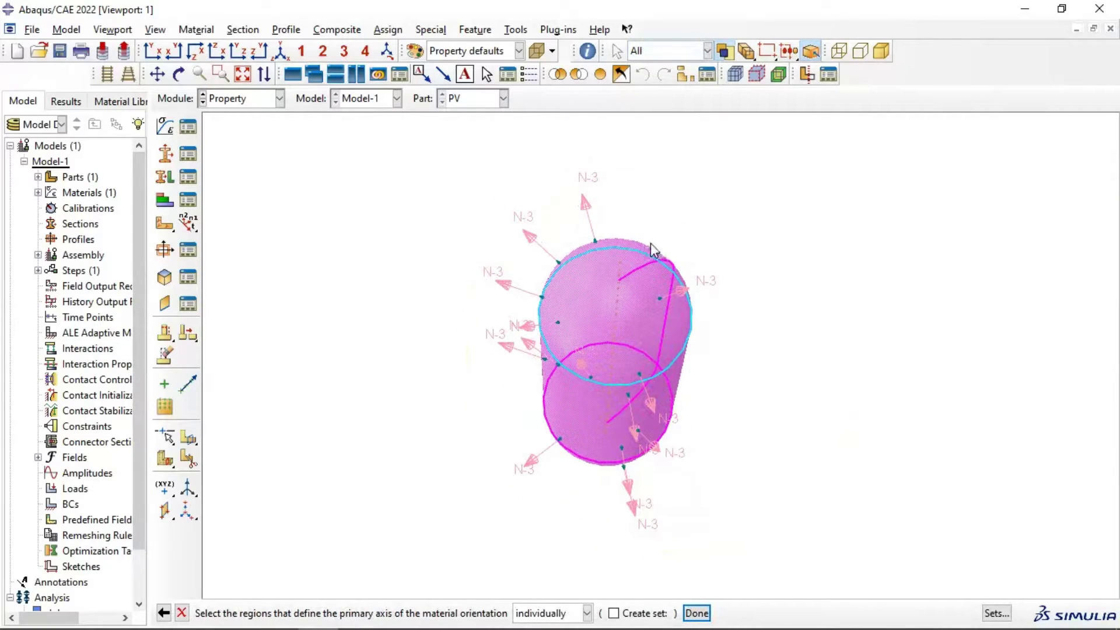
{"action": "left_click_drag", "start_coordinate": [635, 305], "coordinate": [554, 310], "text": "ctrl+alt"}
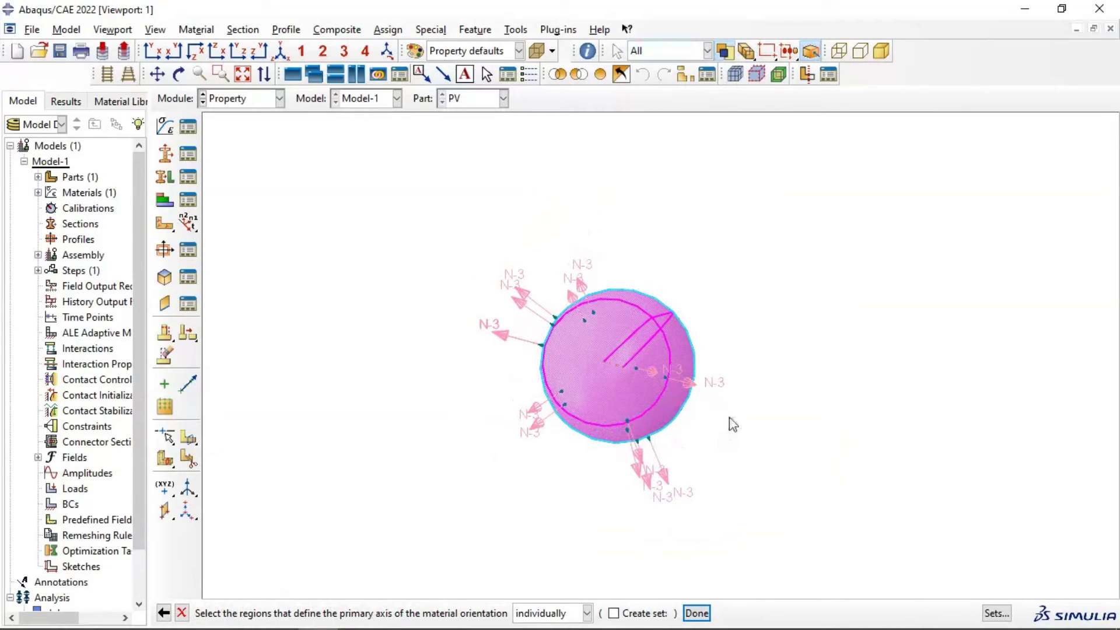
{"action": "mouse_move", "coordinate": [635, 371]}
{"action": "left_mouse_down", "text": "ctrl+alt"}
{"action": "mouse_move", "coordinate": [637, 382]}
{"action": "mouse_move", "coordinate": [607, 375]}
{"action": "mouse_move", "coordinate": [617, 376]}
{"action": "left_mouse_up", "text": "ctrl+alt"}
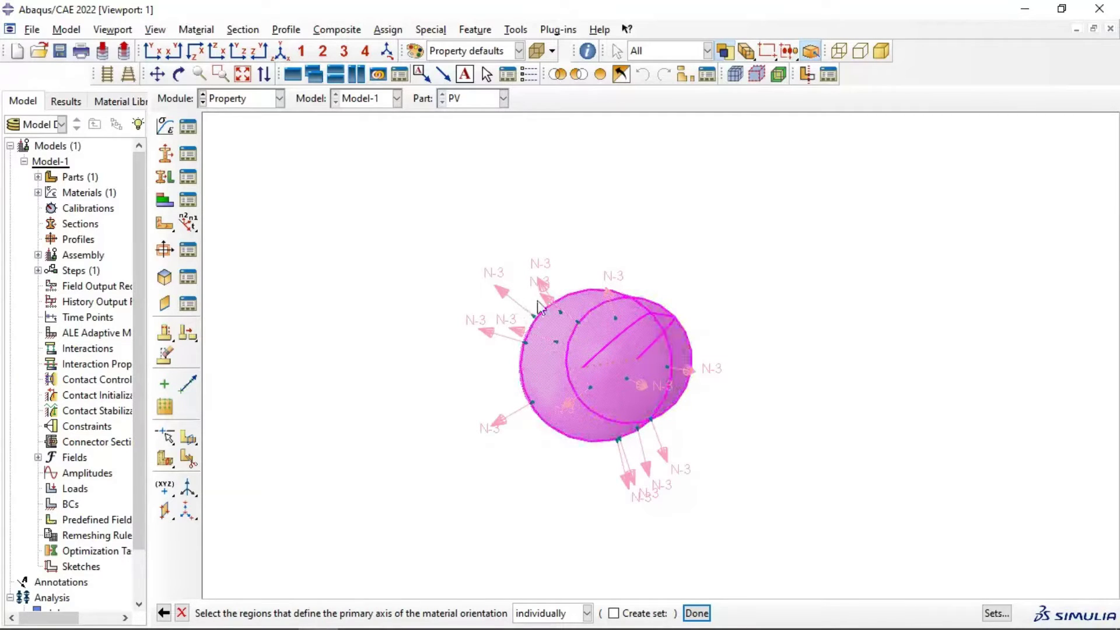
{"action": "left_click_drag", "start_coordinate": [572, 367], "coordinate": [622, 178], "text": "ctrl+alt"}
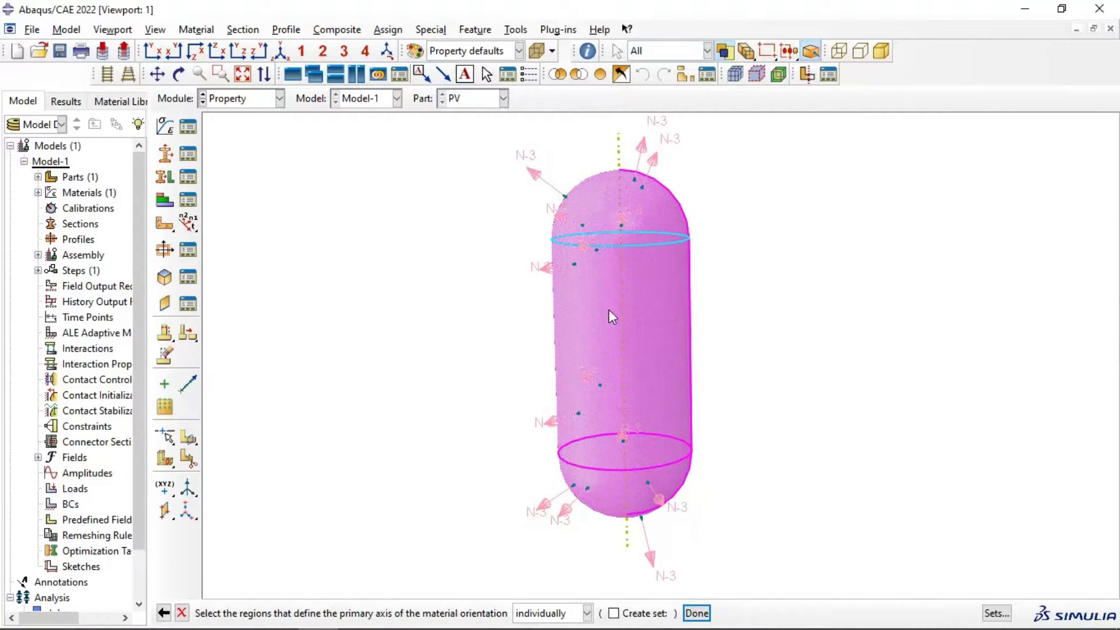
{"action": "left_click", "coordinate": [694, 324]}
{"action": "left_click", "coordinate": [697, 613]}
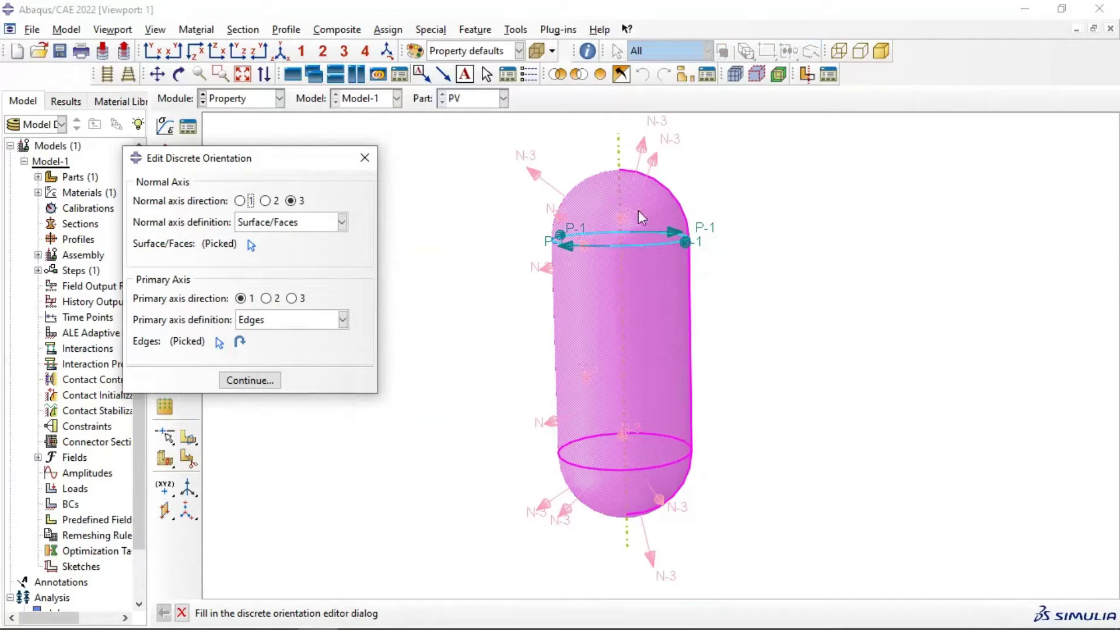
Step: Check the primary axis directions around the vessel, then accept the discrete orientation and save the composite layup
{"action": "left_click_drag", "start_coordinate": [619, 181], "coordinate": [606, 326], "text": "ctrl+alt"}
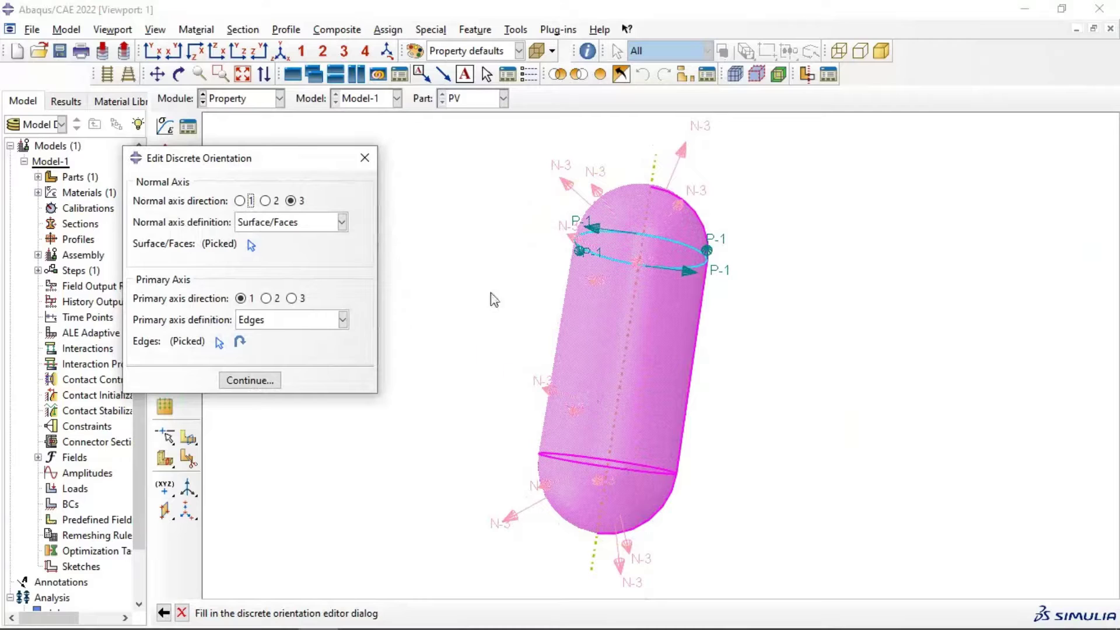
{"action": "left_click", "coordinate": [280, 380]}
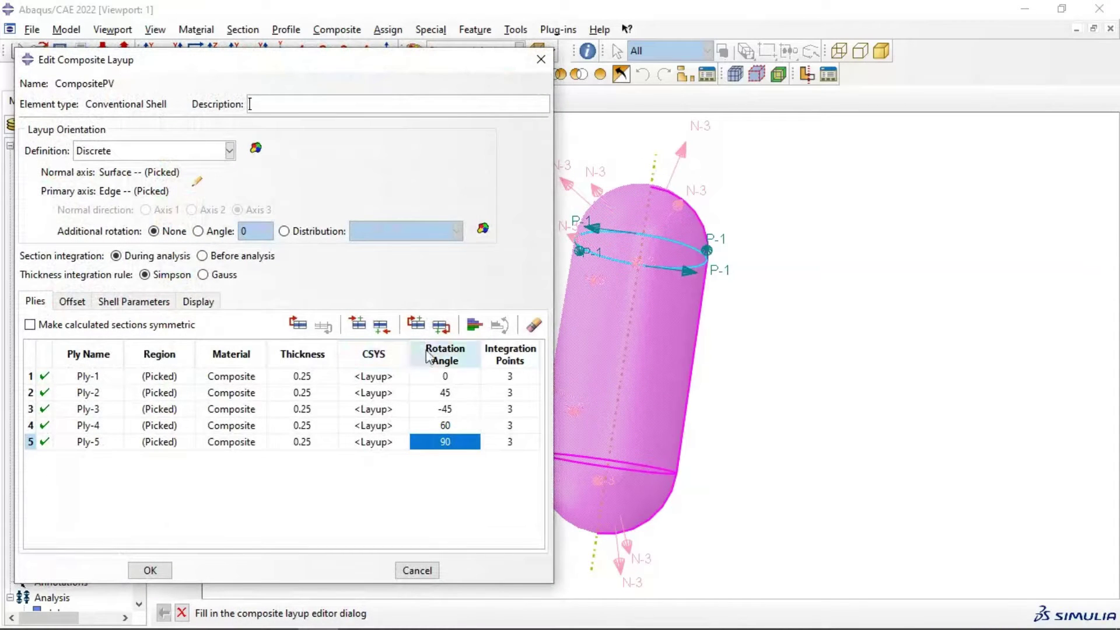
{"action": "left_click", "coordinate": [150, 570]}
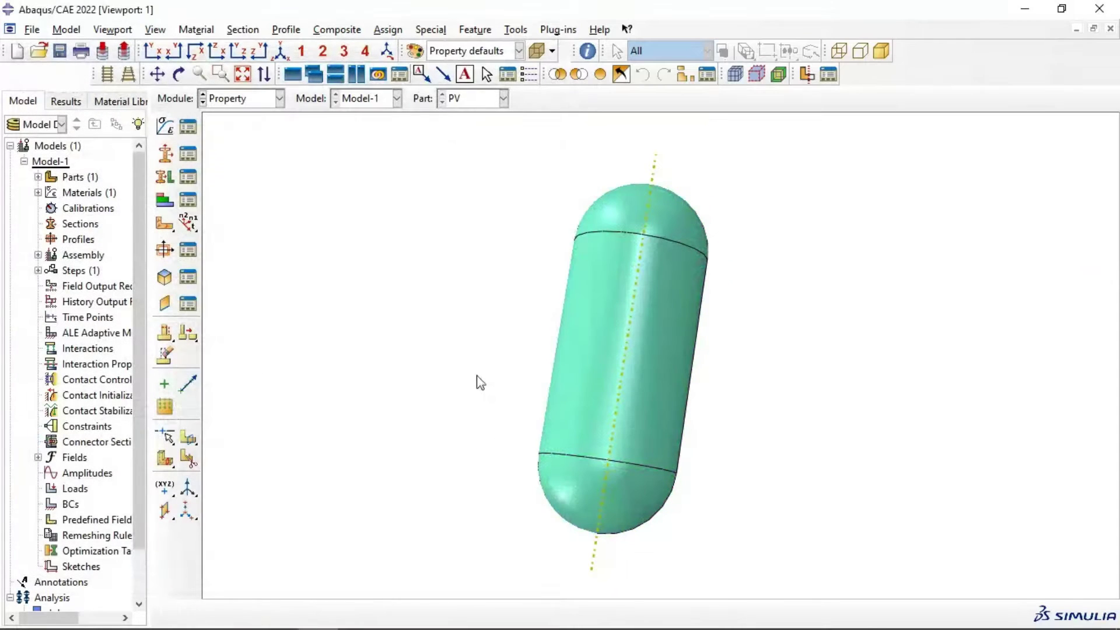
Step: Reopen the CompositePV layup, highlight all ply regions and examine their orientation axes around the vessel, then close the layup manager
{"action": "left_click", "coordinate": [188, 200]}
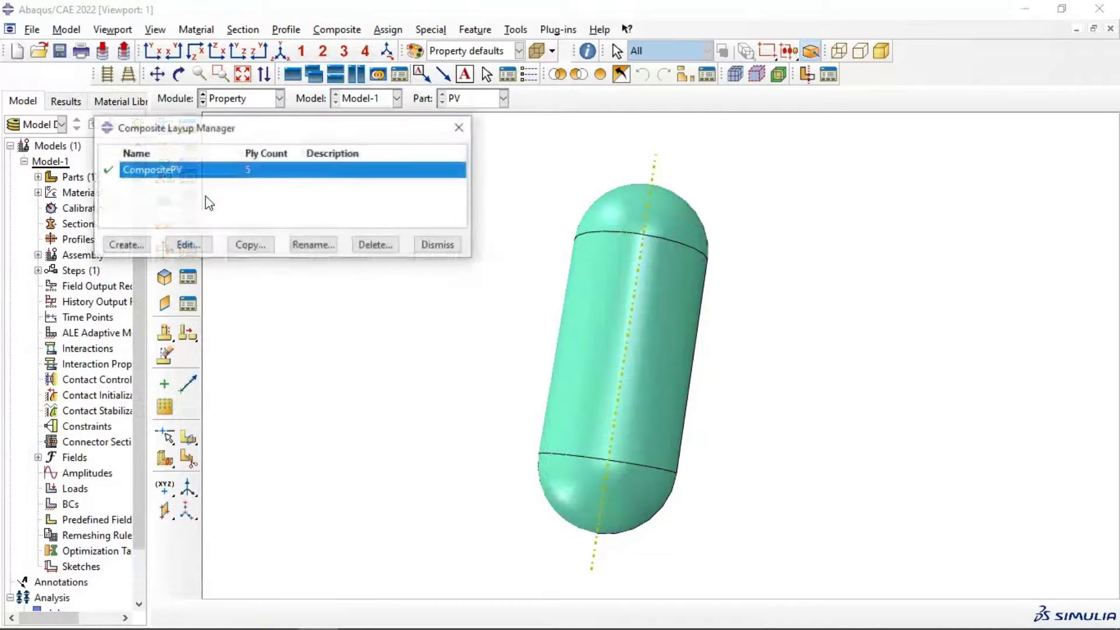
{"action": "left_click", "coordinate": [182, 243]}
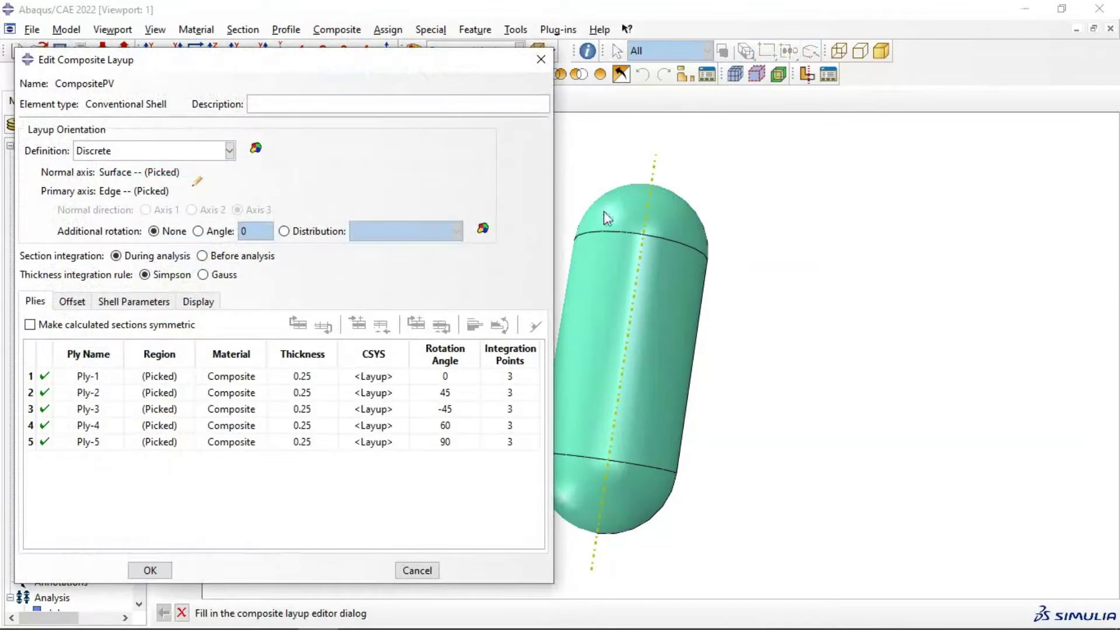
{"action": "left_click", "coordinate": [159, 353]}
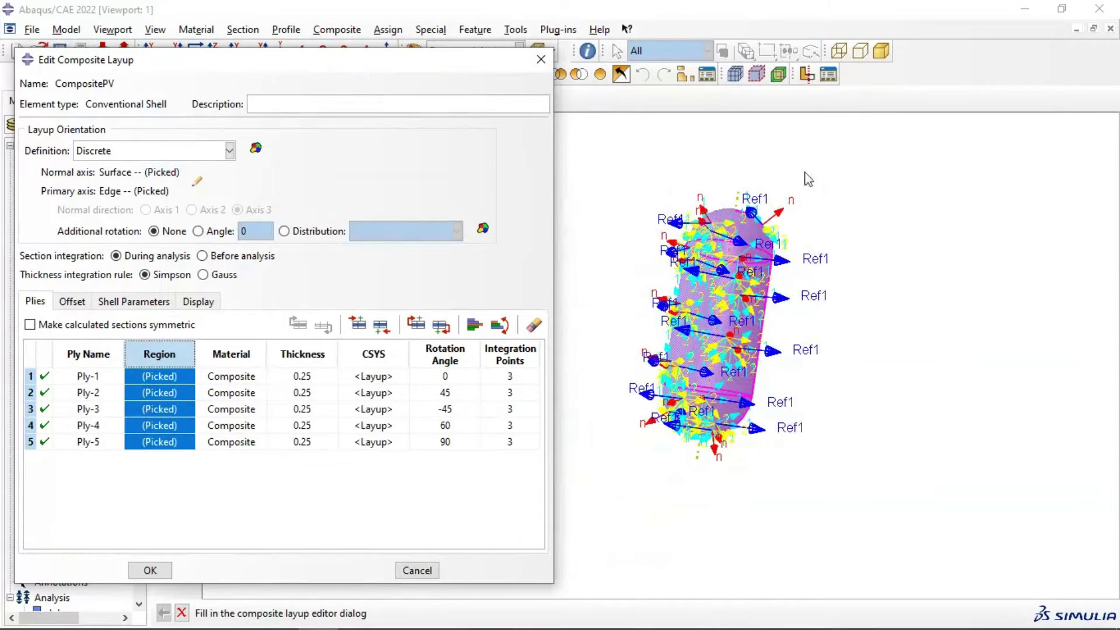
{"action": "key", "text": "Return"}
{"action": "left_click_drag", "start_coordinate": [805, 175], "coordinate": [722, 376], "text": "ctrl+alt"}
{"action": "key", "text": "Return"}
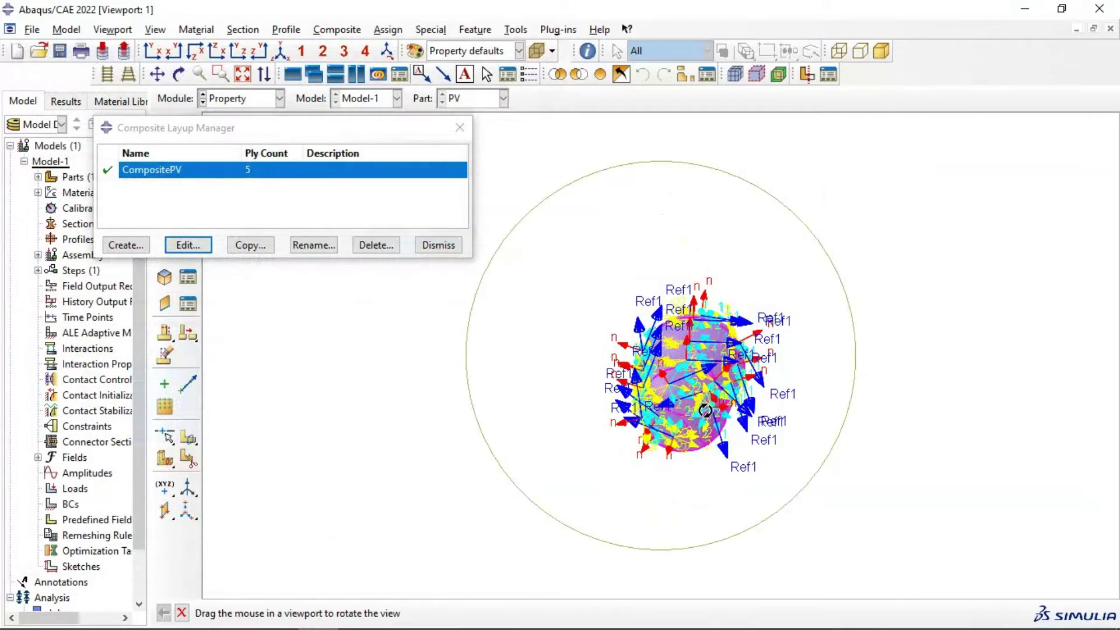
{"action": "left_click_drag", "start_coordinate": [717, 385], "coordinate": [699, 441]}
{"action": "key", "text": "Return"}
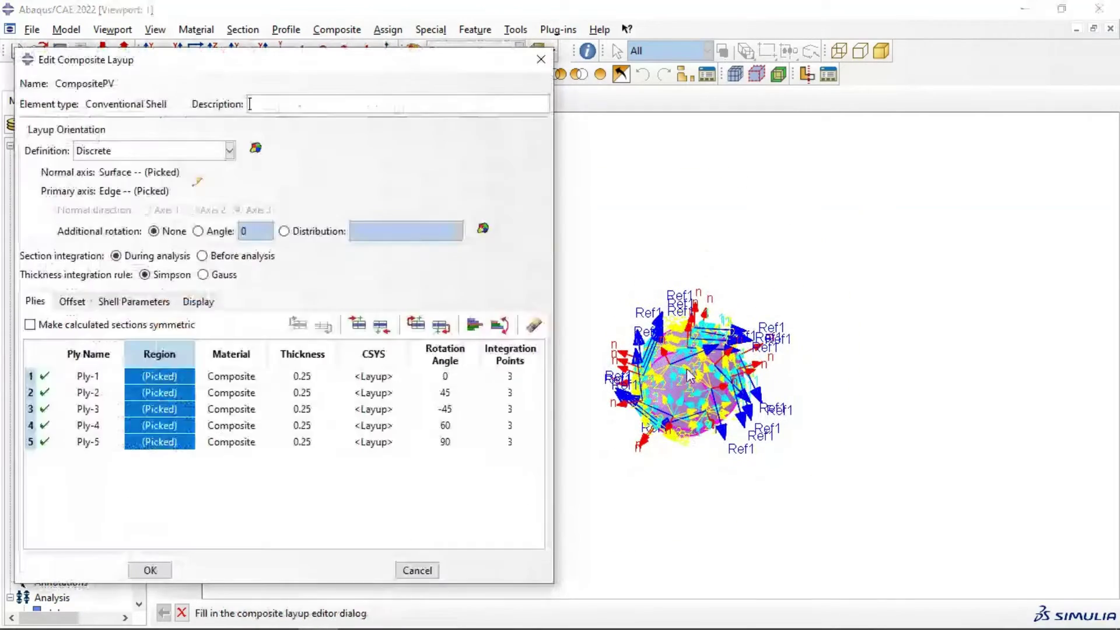
{"action": "key", "text": "Return"}
{"action": "key", "text": "Return"}
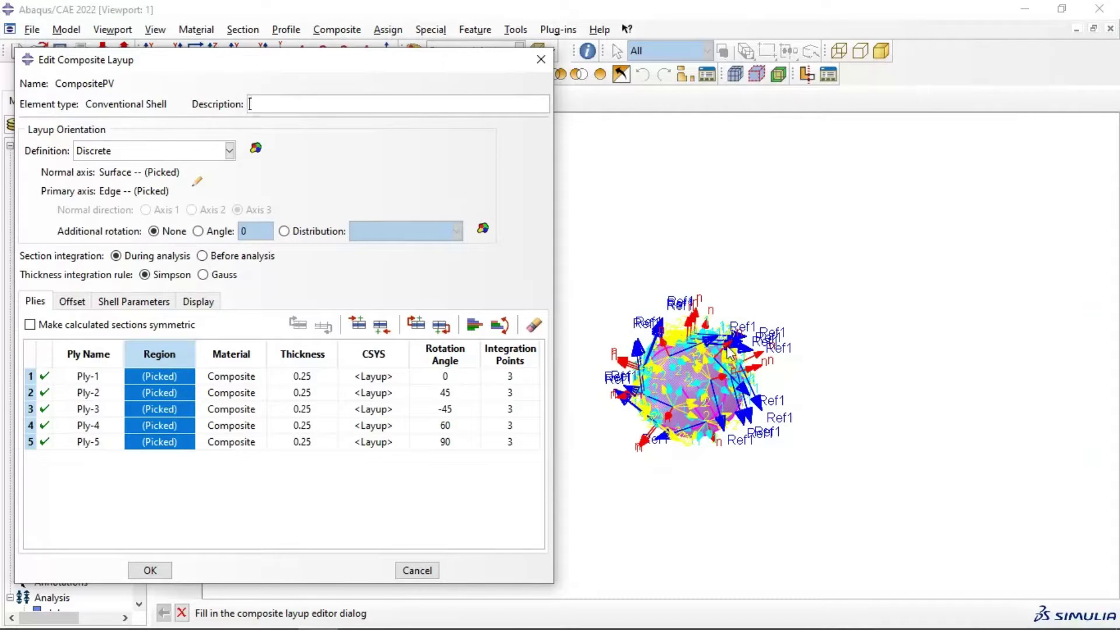
{"action": "key", "text": "Return"}
{"action": "left_click_drag", "start_coordinate": [728, 351], "coordinate": [720, 329], "text": "ctrl+alt"}
{"action": "key", "text": "Return"}
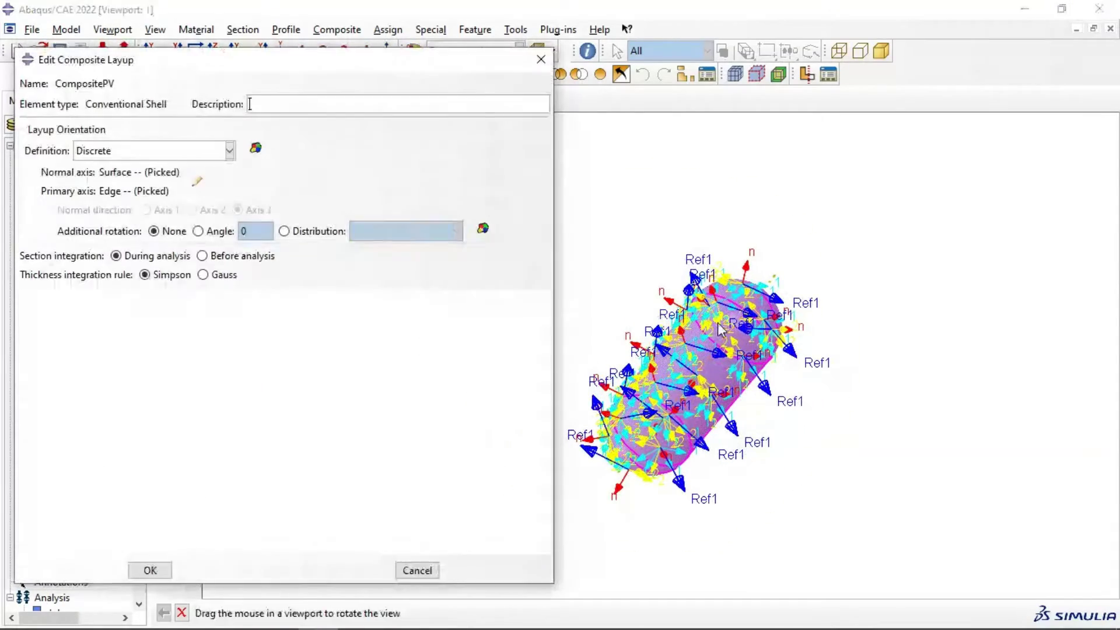
{"action": "key", "text": "Return"}
{"action": "mouse_move", "coordinate": [721, 329]}
{"action": "left_mouse_down", "text": "ctrl+alt"}
{"action": "mouse_move", "coordinate": [651, 410]}
{"action": "mouse_move", "coordinate": [812, 362]}
{"action": "mouse_move", "coordinate": [814, 278]}
{"action": "left_mouse_up", "text": "ctrl+alt"}
{"action": "key", "text": "Return"}
{"action": "key", "text": "Return"}
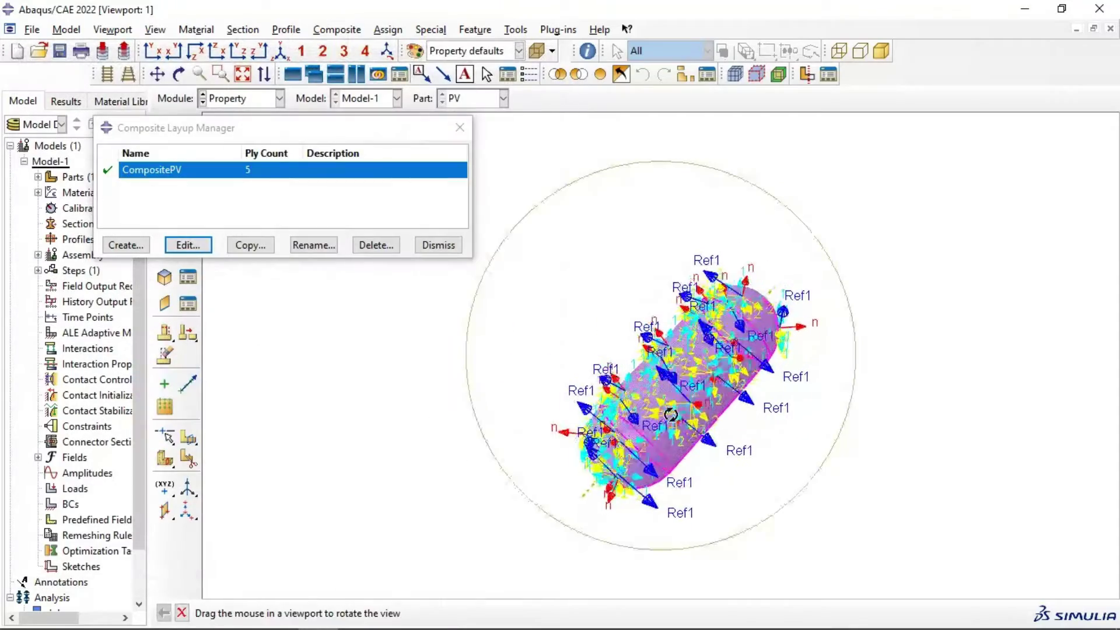
{"action": "left_click_drag", "start_coordinate": [670, 415], "coordinate": [648, 394]}
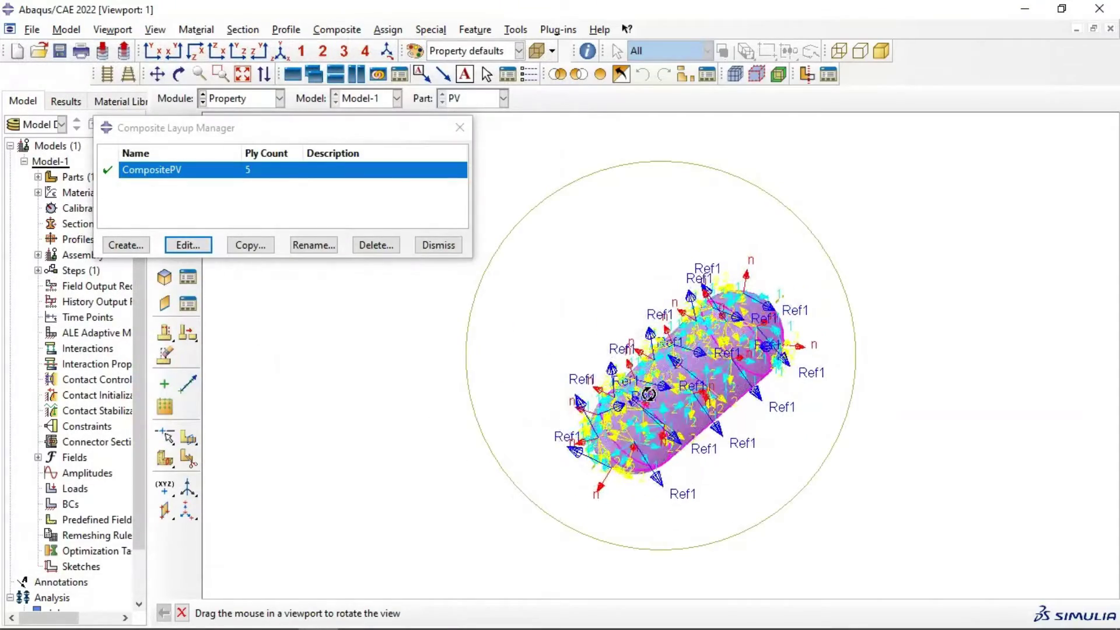
{"action": "key", "text": "Return"}
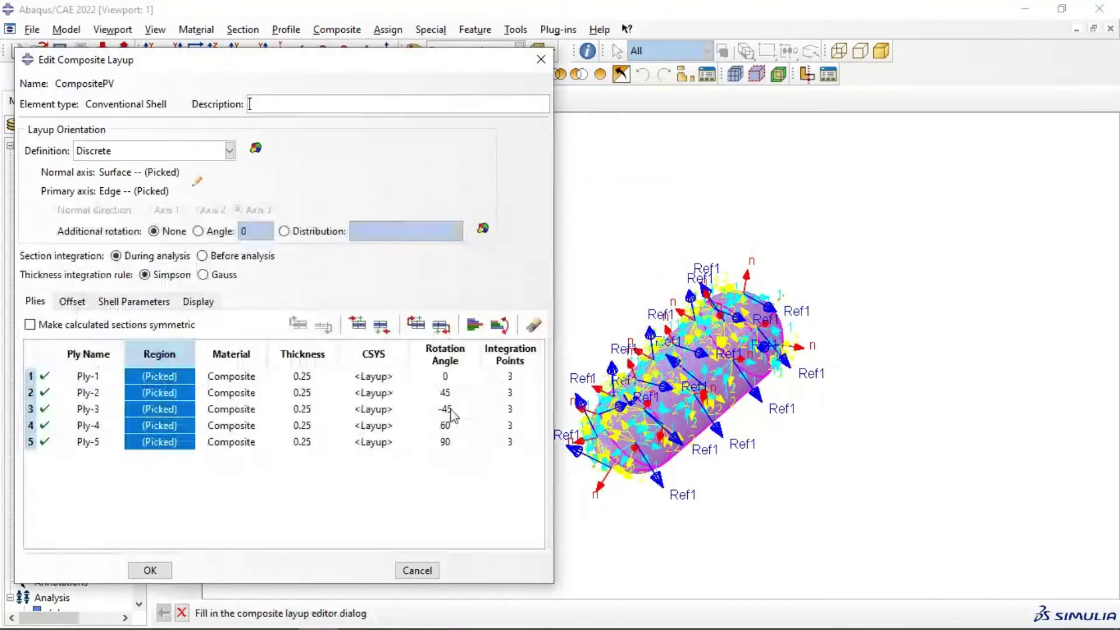
{"action": "left_click", "coordinate": [149, 571]}
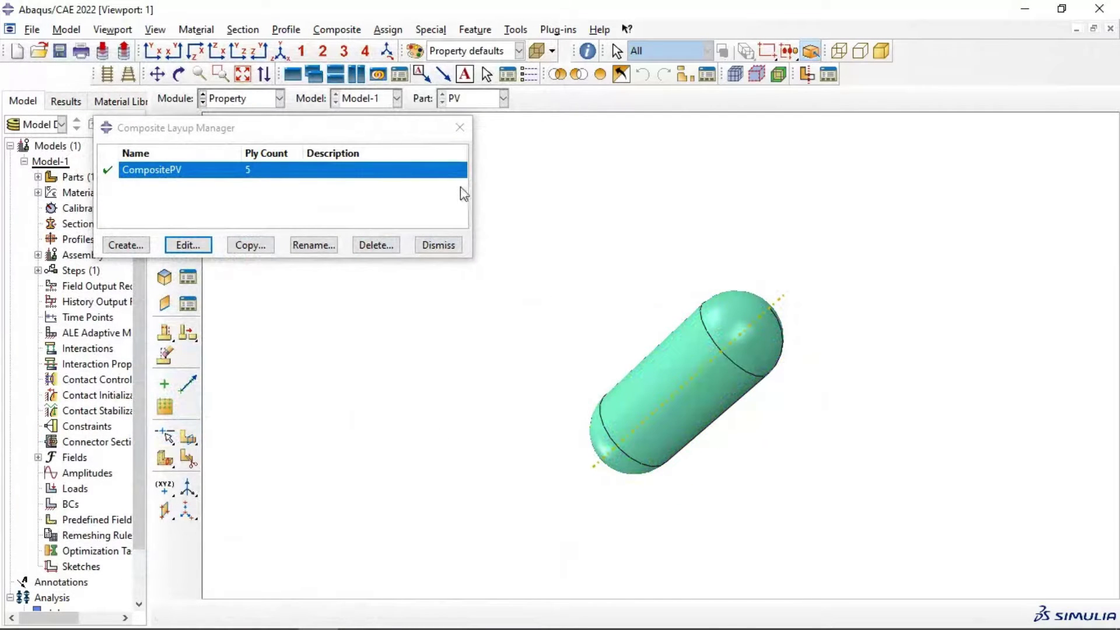
{"action": "left_click", "coordinate": [458, 124]}
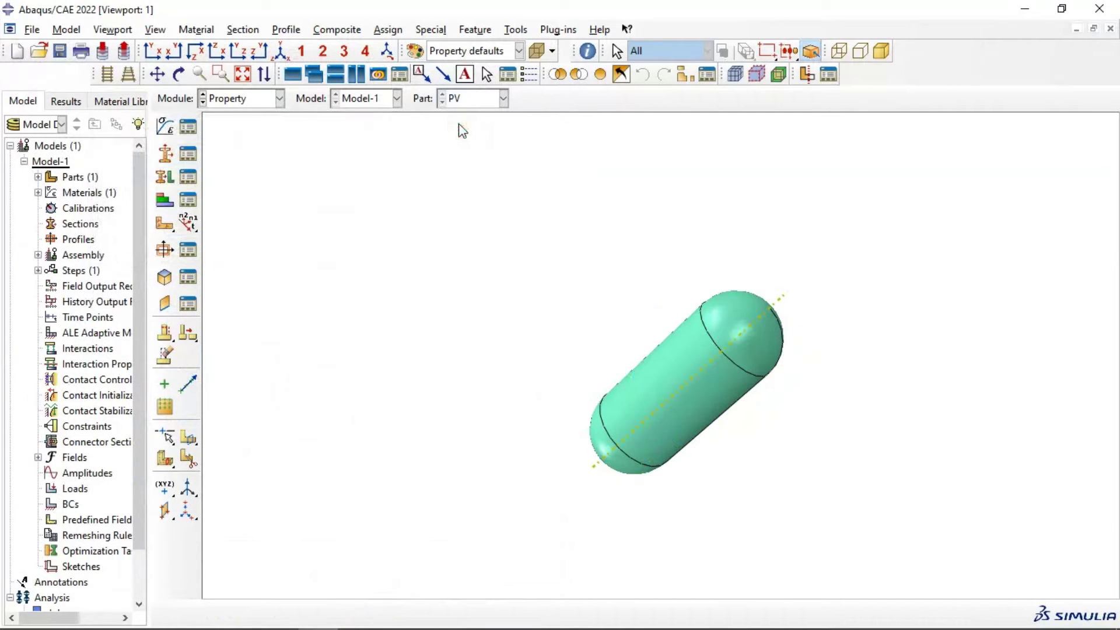
Step: Query the ply stack plot of the upper dome, examine the five plies and close the query window
{"action": "left_click", "coordinate": [587, 53]}
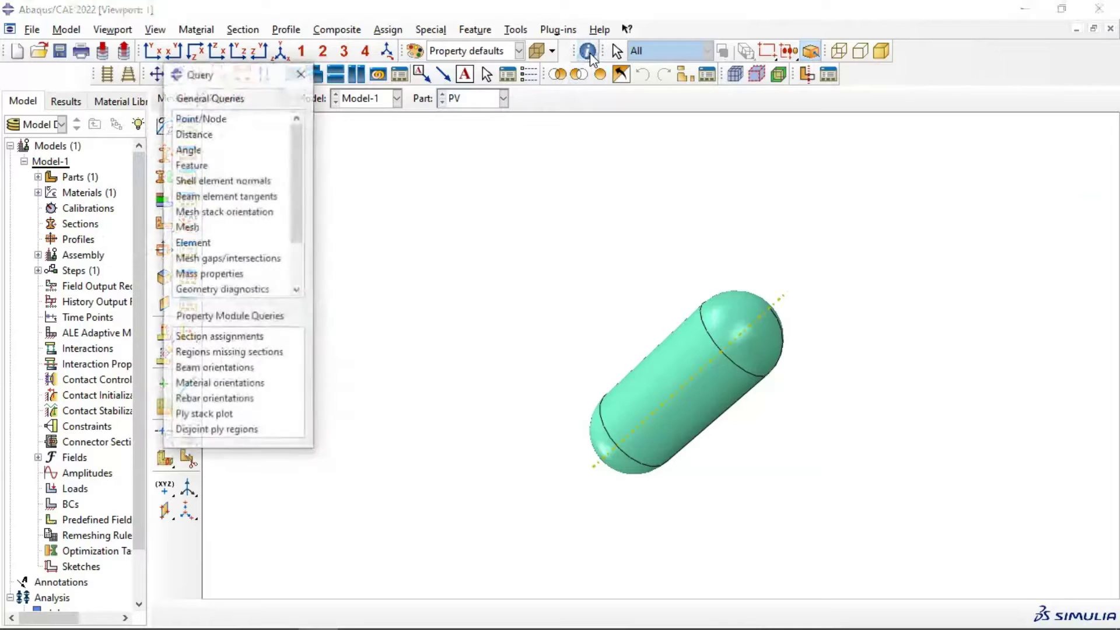
{"action": "left_click", "coordinate": [221, 415]}
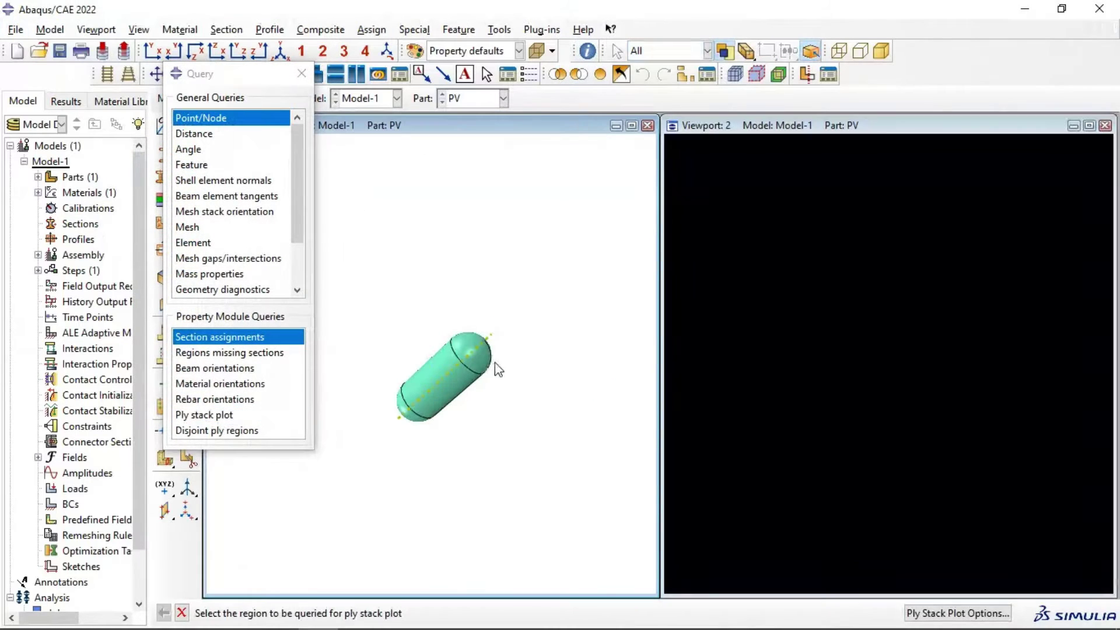
{"action": "scroll", "coordinate": [483, 374], "scroll_direction": "up", "scroll_amount": 3}
{"action": "left_click", "coordinate": [477, 333]}
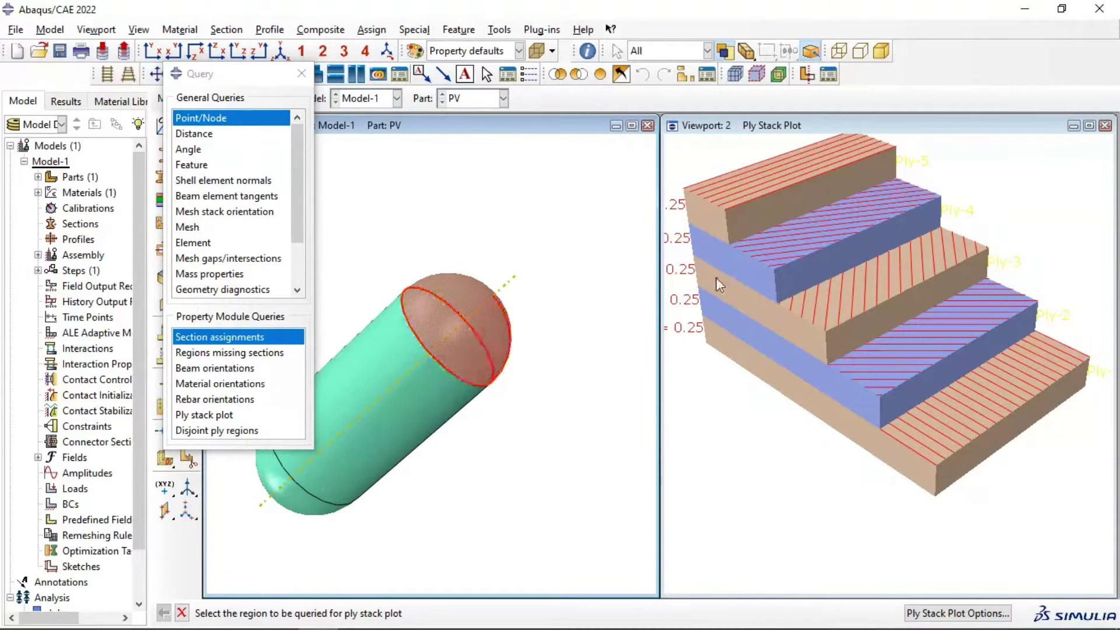
{"action": "scroll", "coordinate": [830, 221], "scroll_direction": "down", "scroll_amount": 2}
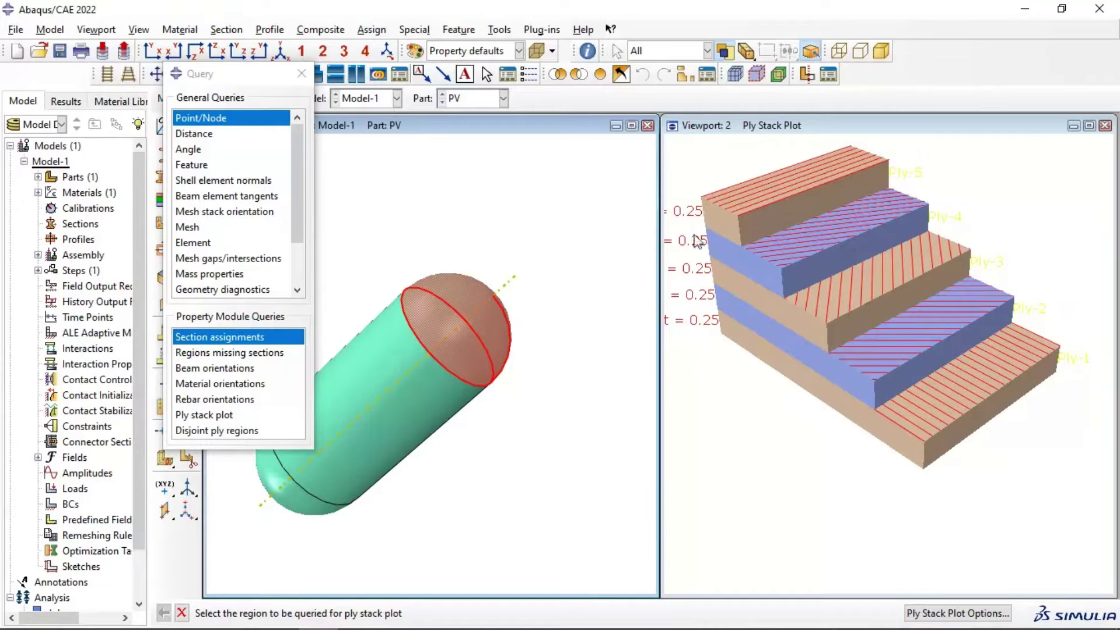
{"action": "scroll", "coordinate": [700, 245], "scroll_direction": "down", "scroll_amount": 1}
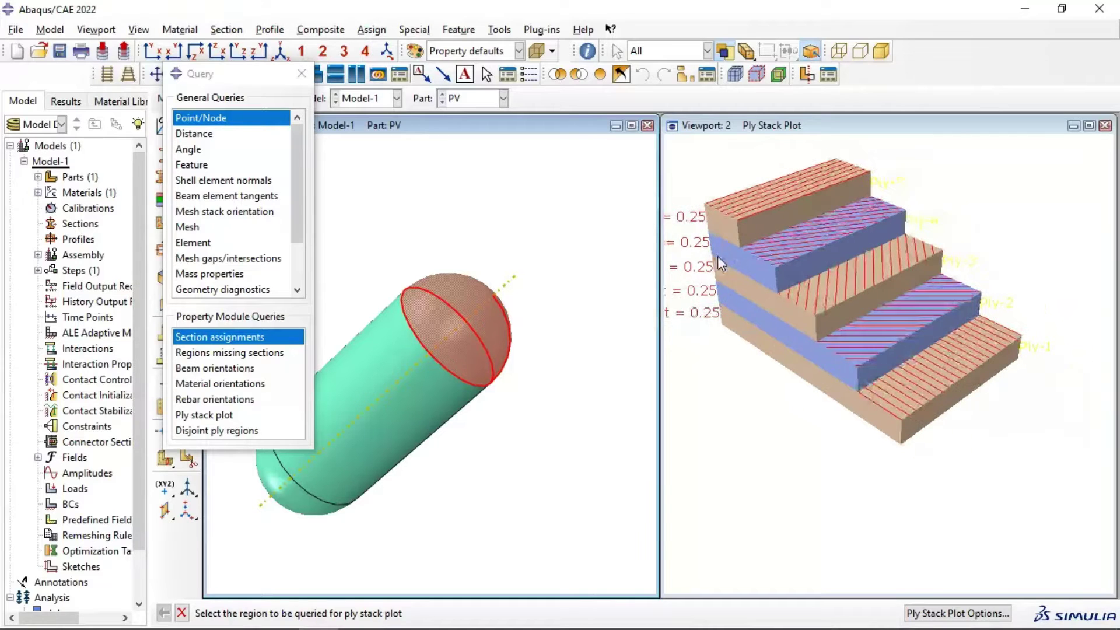
{"action": "left_click", "coordinate": [301, 74]}
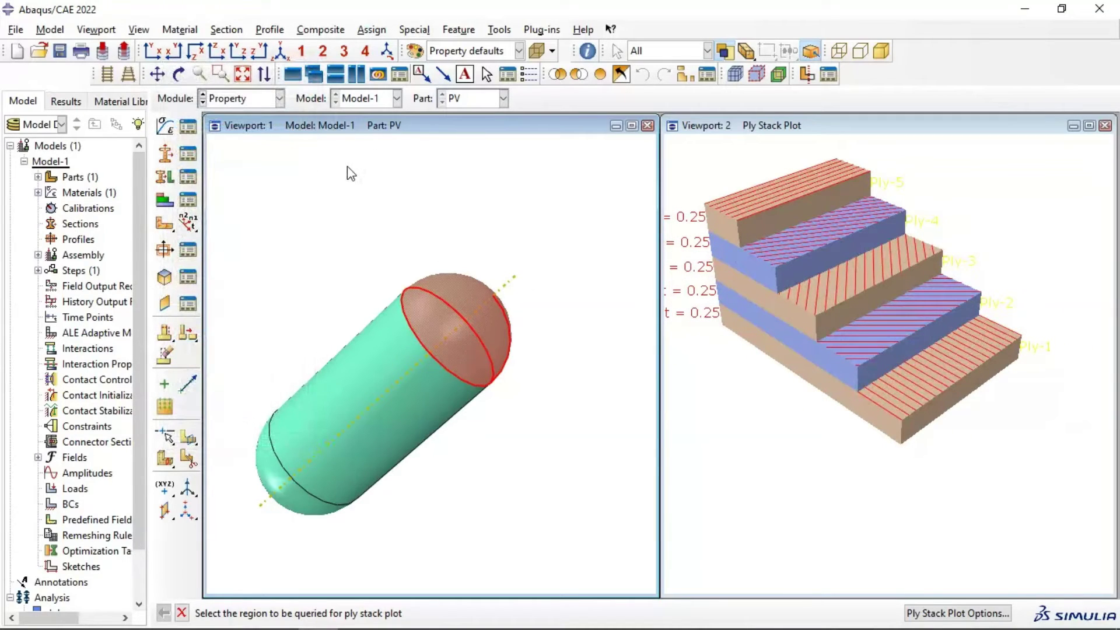
Step: Make the calculated sections of the CompositePV layup symmetric and examine the mirrored plies in the ply stack plot
{"action": "left_click", "coordinate": [186, 201]}
{"action": "left_click", "coordinate": [187, 246]}
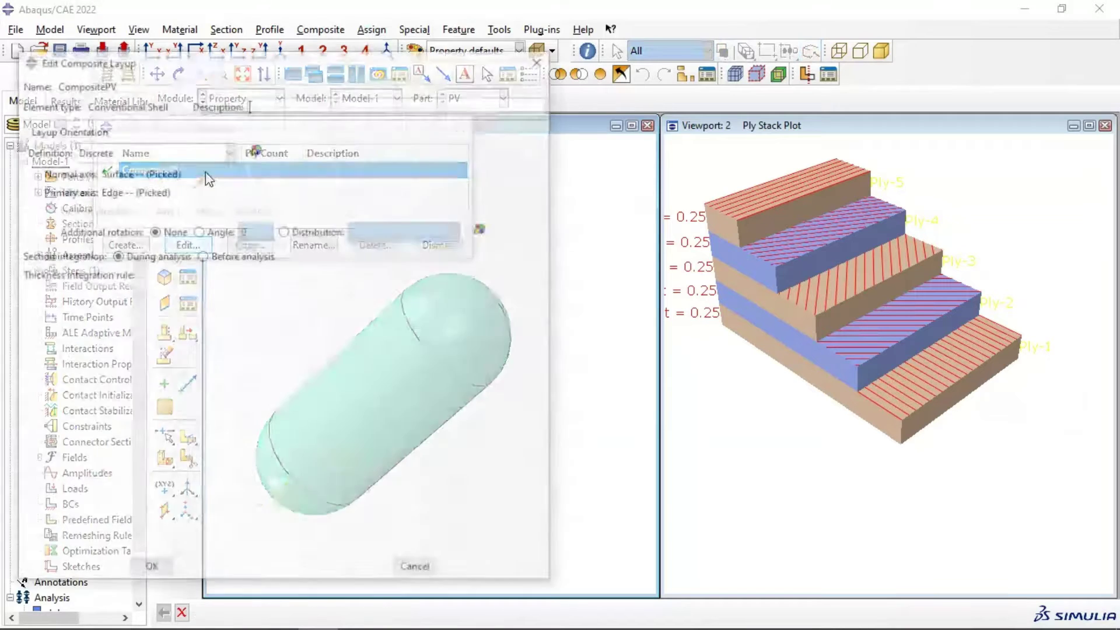
{"action": "left_click", "coordinate": [29, 325]}
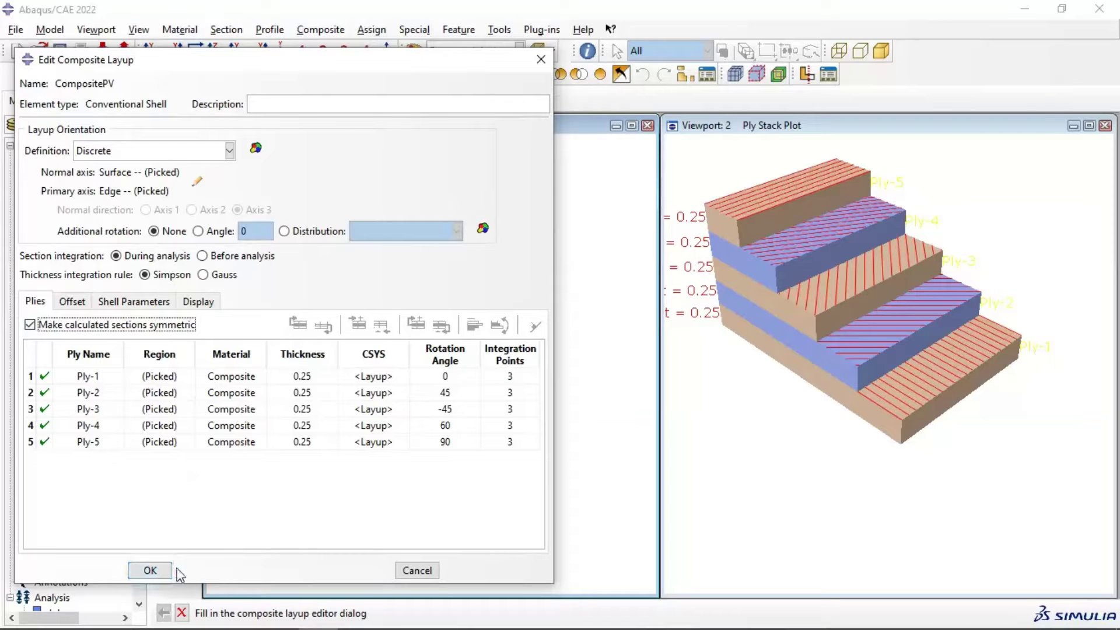
{"action": "left_click", "coordinate": [150, 571]}
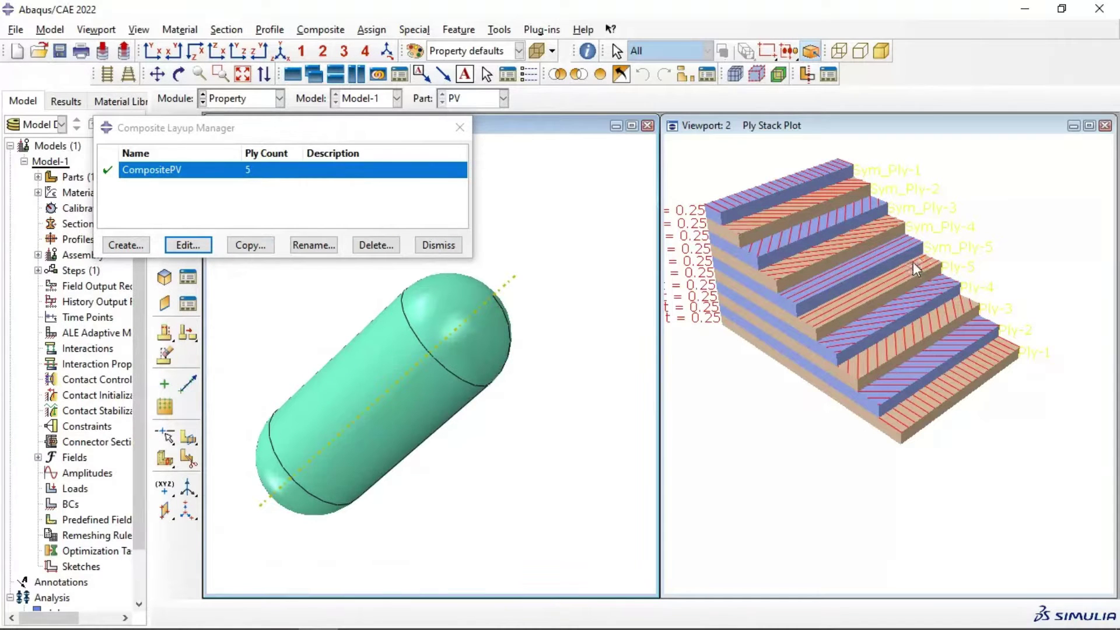
{"action": "scroll", "coordinate": [788, 157], "scroll_direction": "up", "scroll_amount": 2}
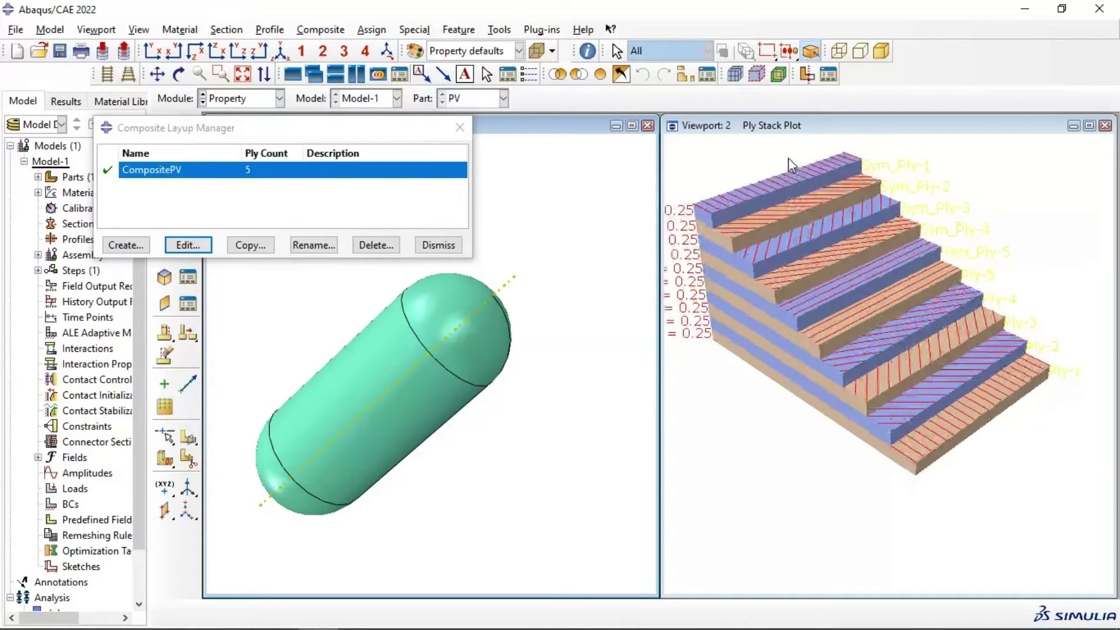
{"action": "scroll", "coordinate": [803, 186], "scroll_direction": "down", "scroll_amount": 2}
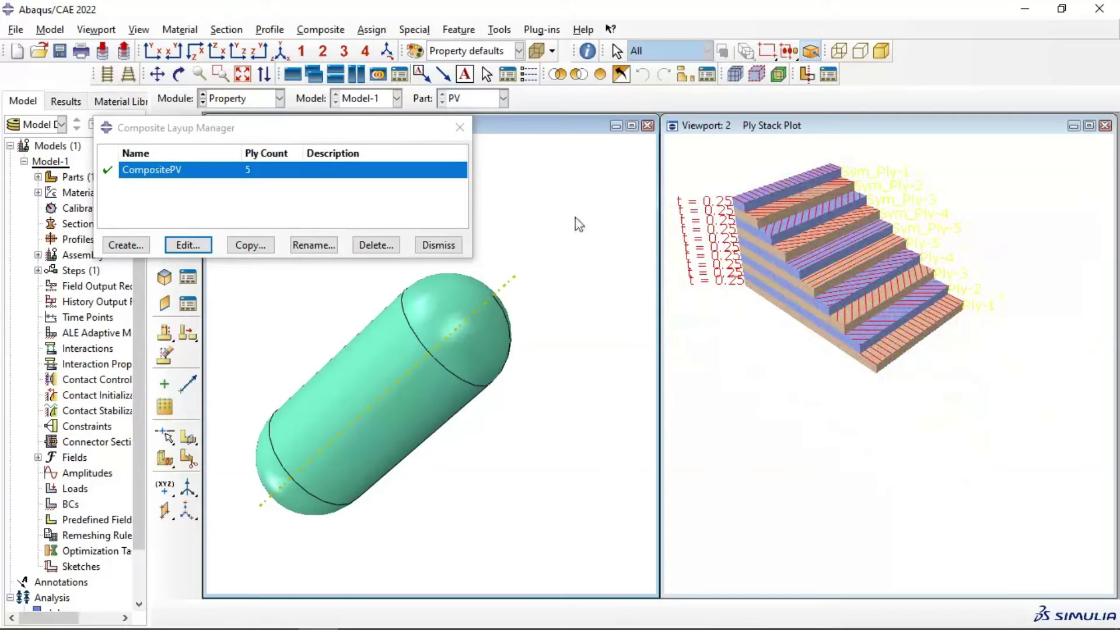
Step: Turn off symmetric calculated sections in the CompositePV layup and save the layup
{"action": "left_click", "coordinate": [187, 245]}
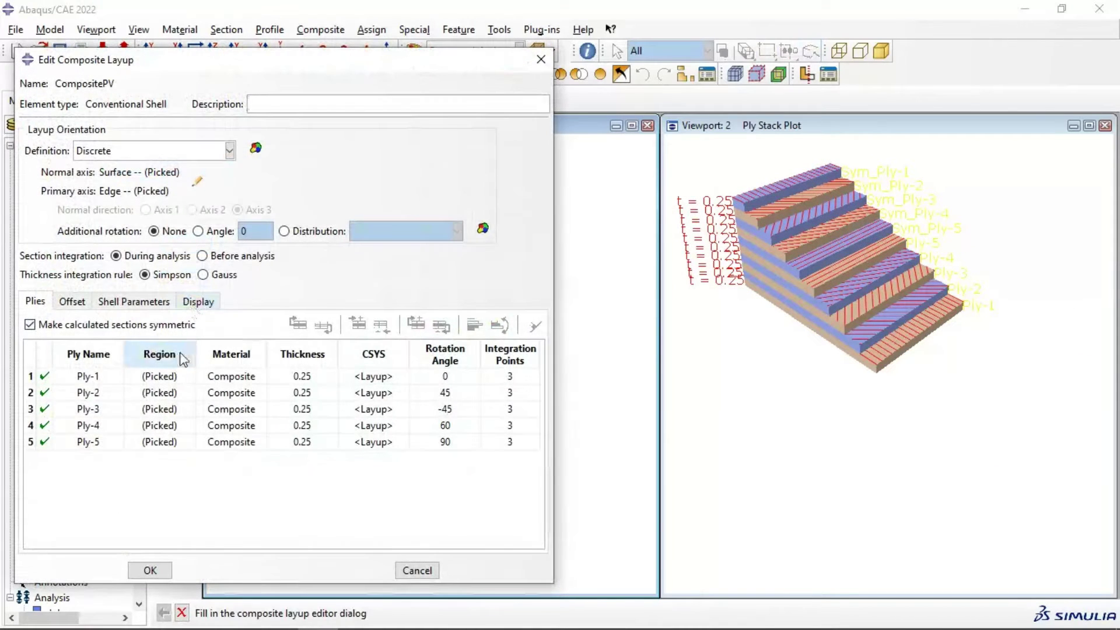
{"action": "left_click", "coordinate": [63, 325]}
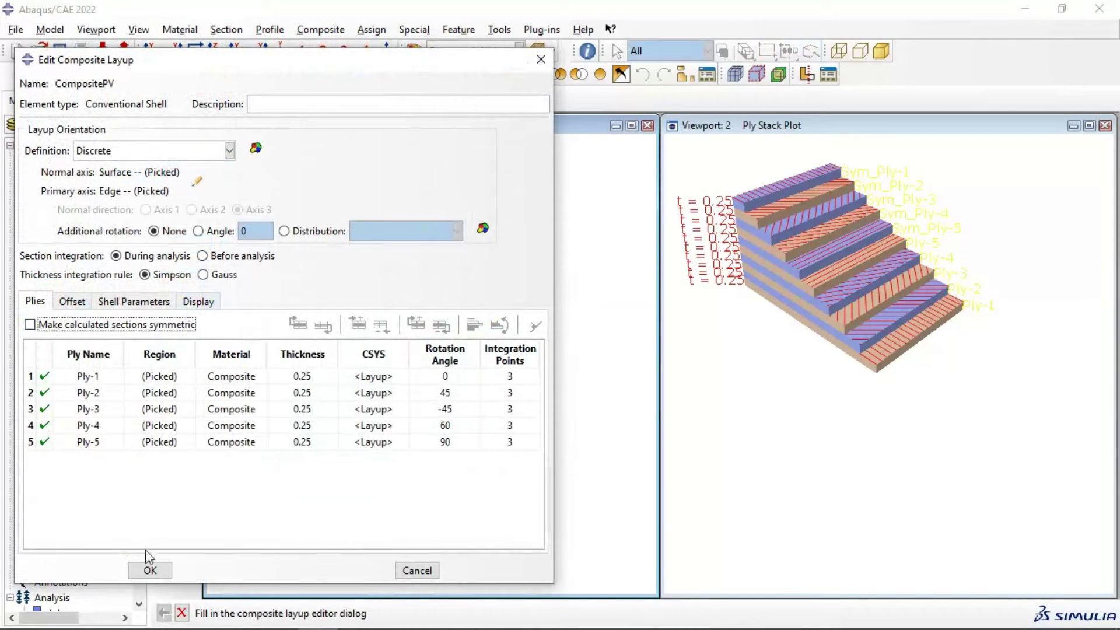
{"action": "left_click", "coordinate": [149, 569]}
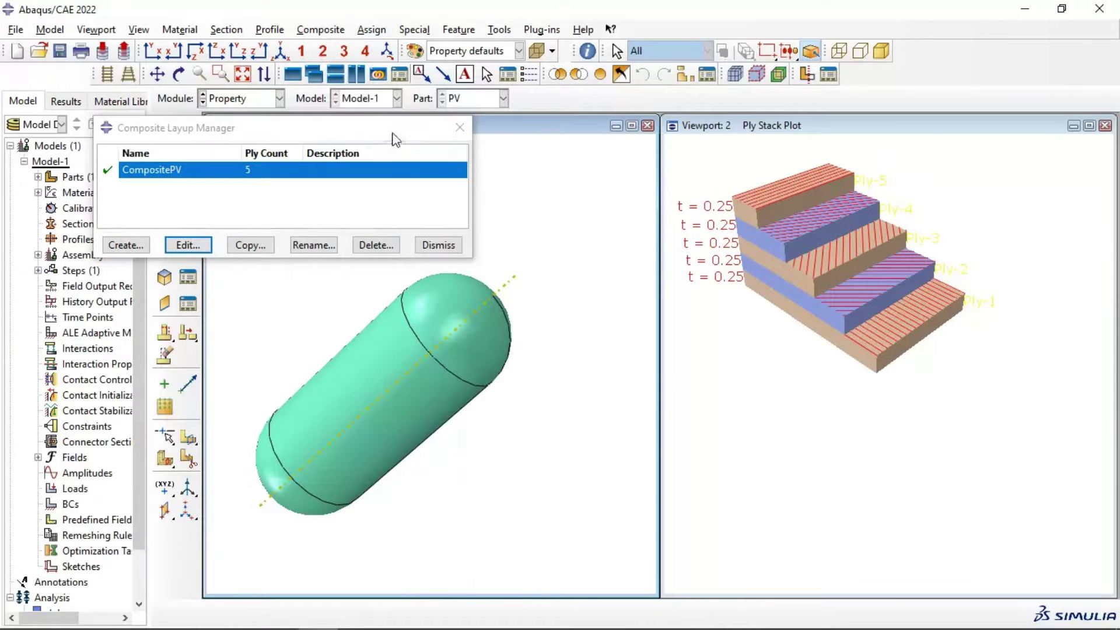
Step: Close the layup manager, maximize the viewport showing the PV part and close the Ply Stack Plot viewport
{"action": "left_click_drag", "start_coordinate": [392, 133], "coordinate": [424, 155]}
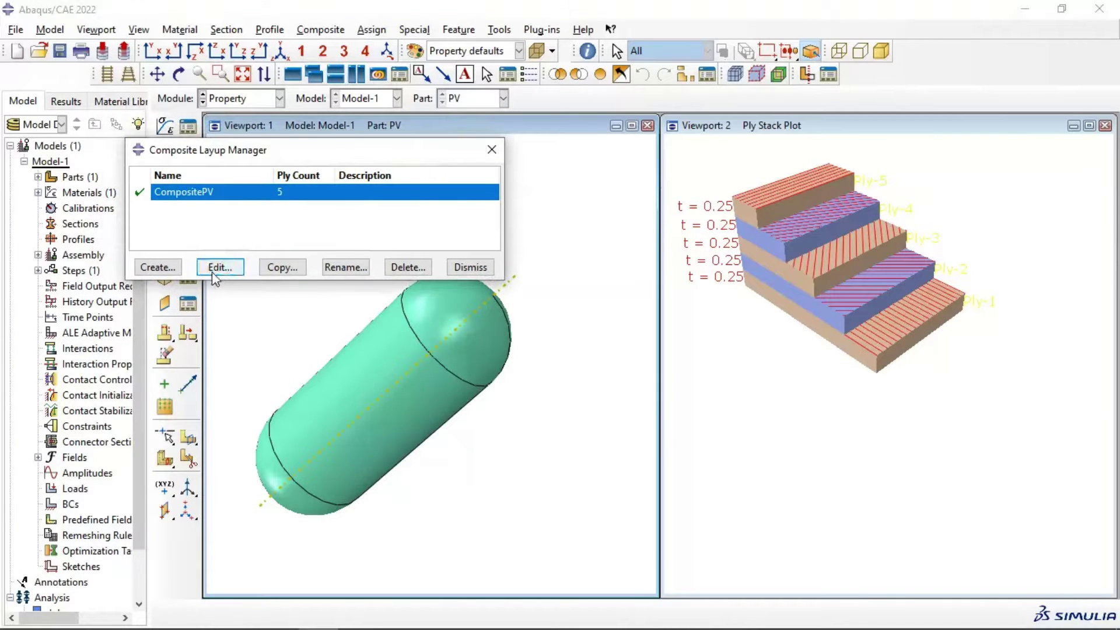
{"action": "left_click", "coordinate": [458, 270]}
{"action": "left_click", "coordinate": [631, 125]}
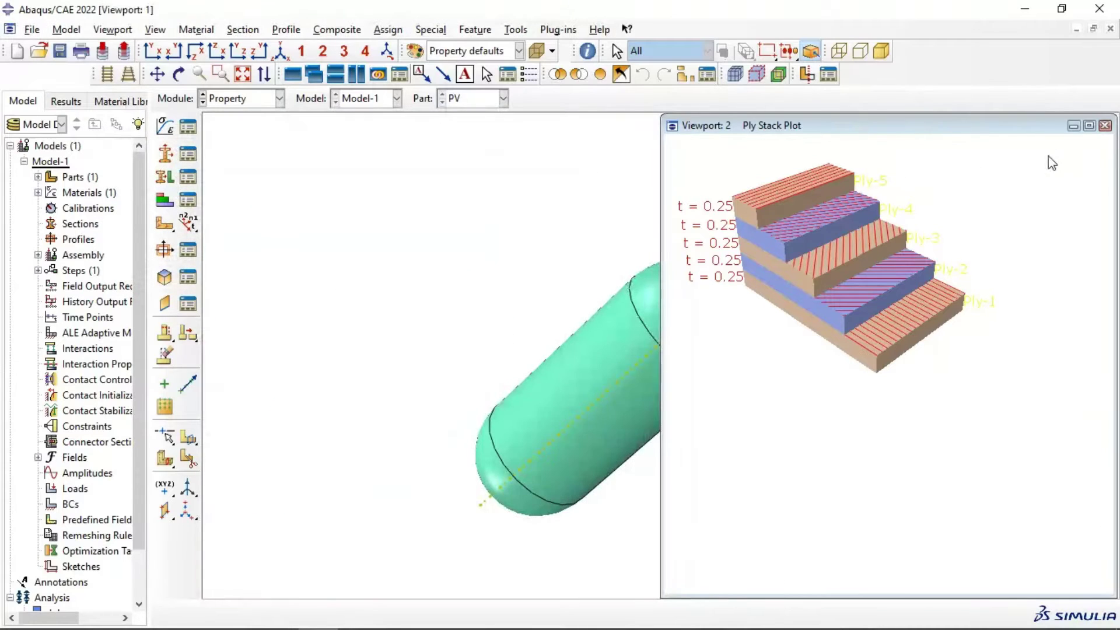
{"action": "left_click", "coordinate": [1105, 126]}
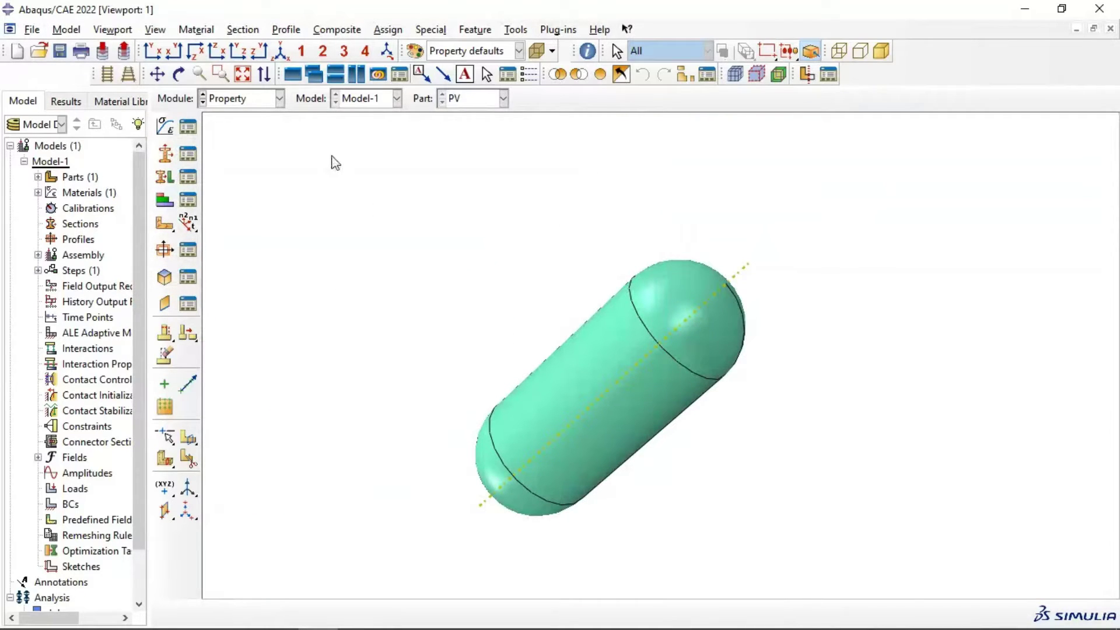
Step: Create a dependent instance of the PV part in the assembly
{"action": "left_click", "coordinate": [230, 100]}
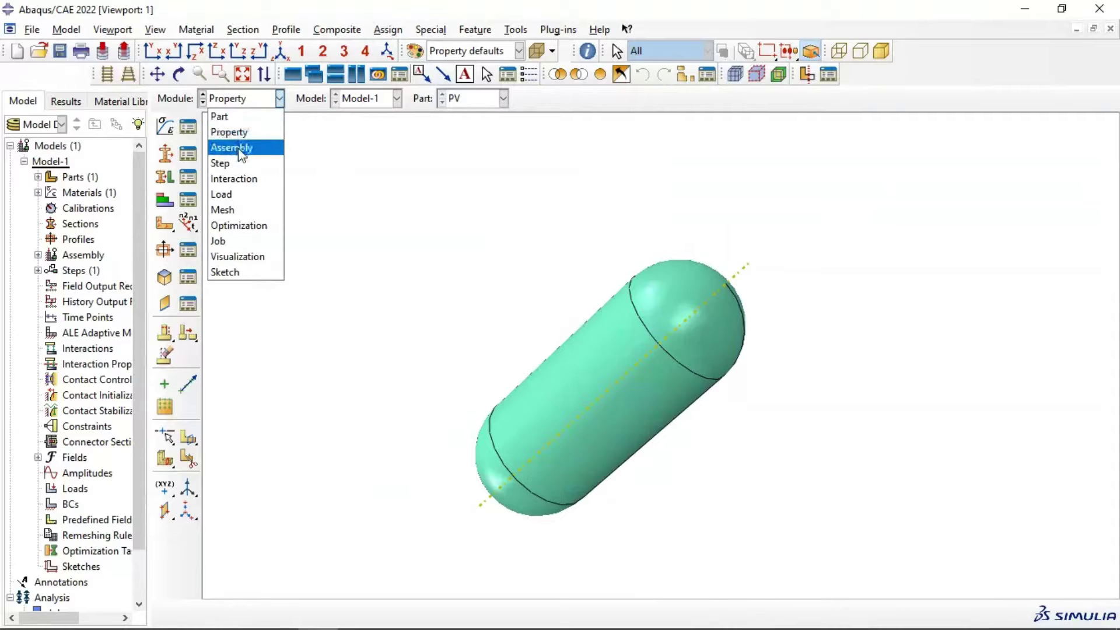
{"action": "left_click", "coordinate": [230, 145]}
{"action": "left_click", "coordinate": [165, 125]}
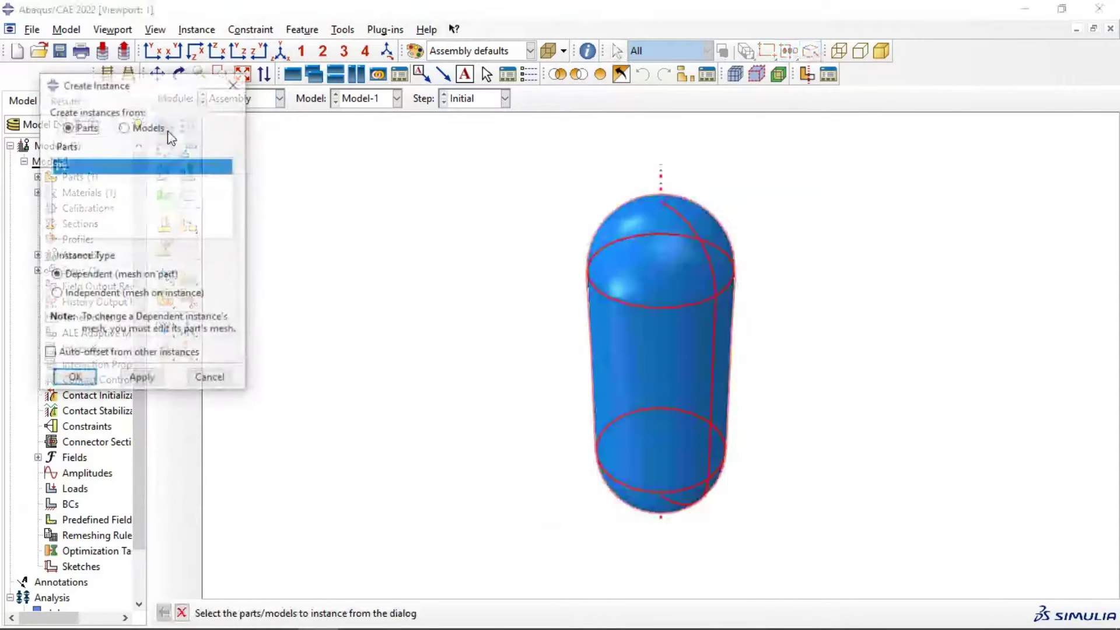
{"action": "left_click", "coordinate": [143, 379]}
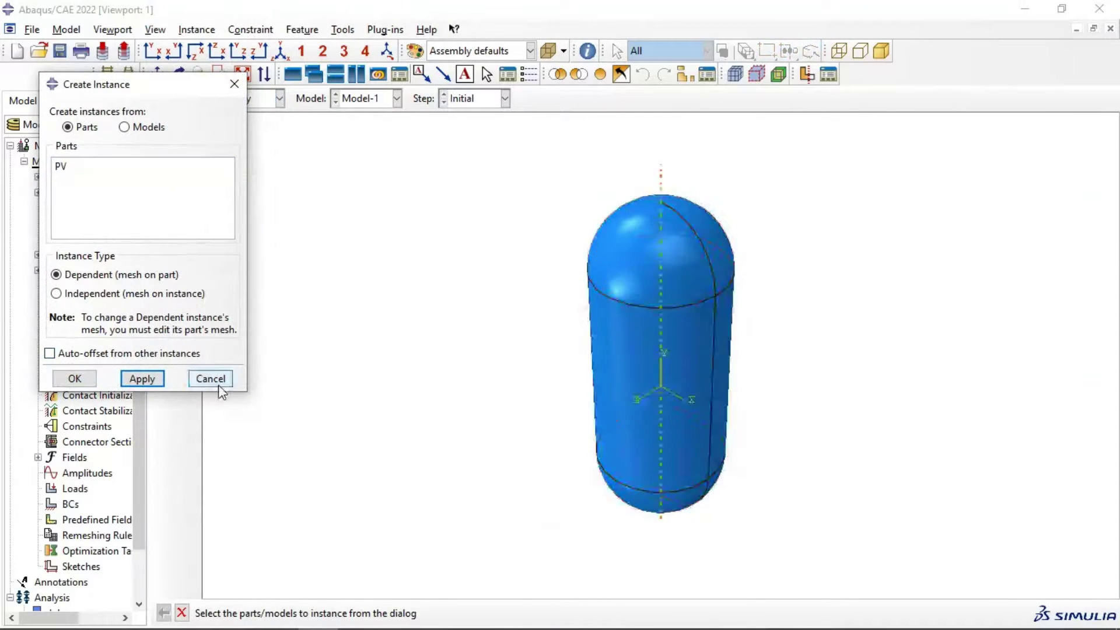
{"action": "left_click", "coordinate": [210, 379]}
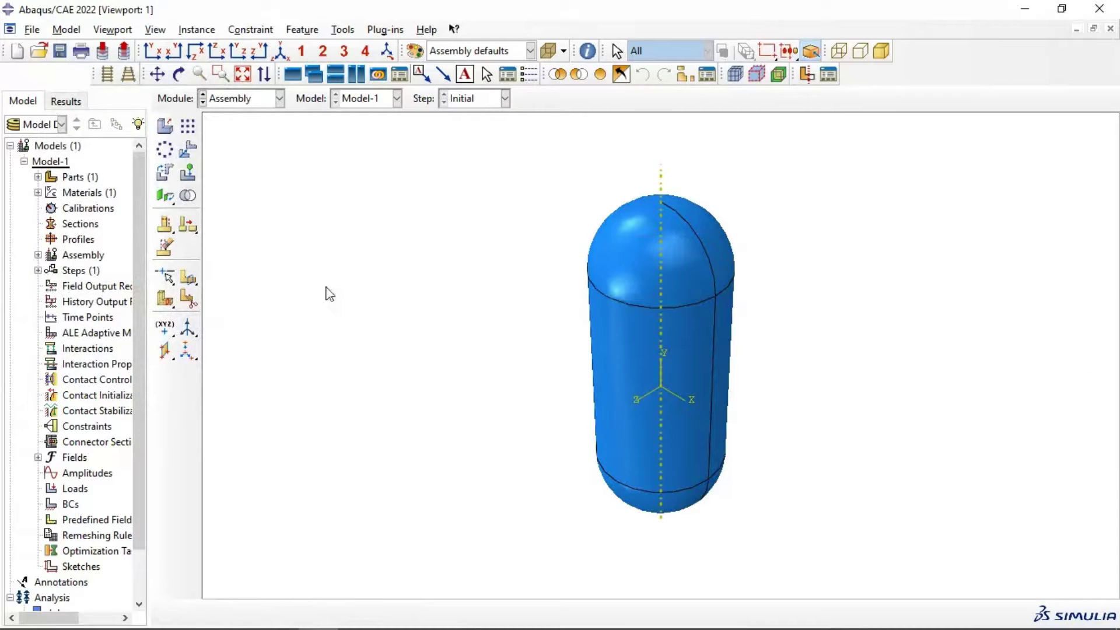
Step: Create a Static, General analysis step named Step-1 after Initial, keeping the automatic incrementation defaults
{"action": "left_click", "coordinate": [250, 99]}
{"action": "left_click", "coordinate": [236, 163]}
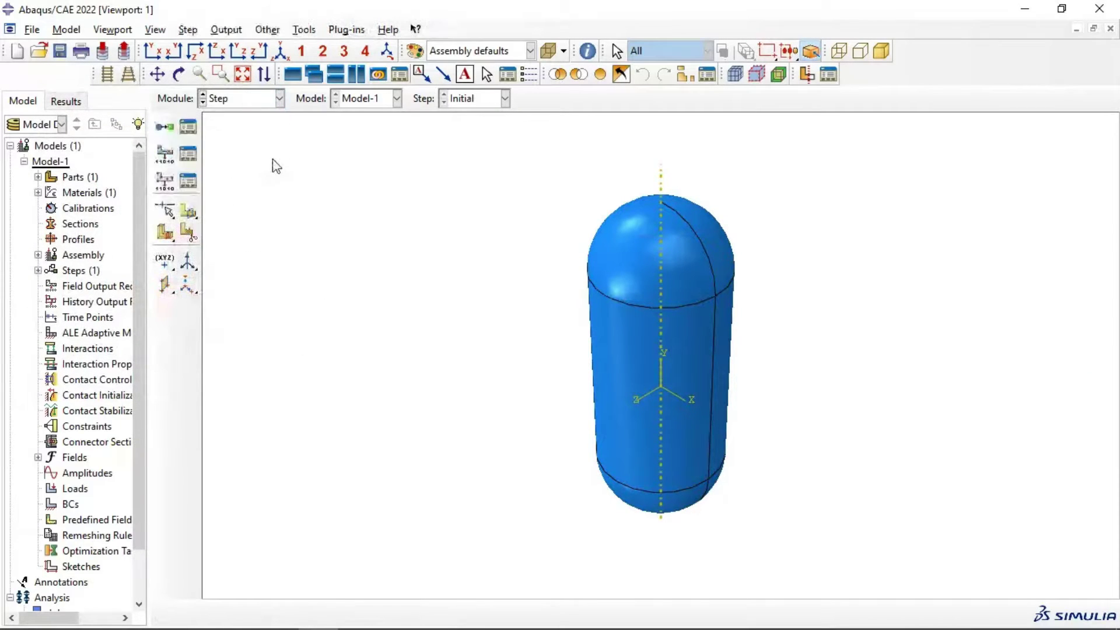
{"action": "left_click", "coordinate": [165, 126]}
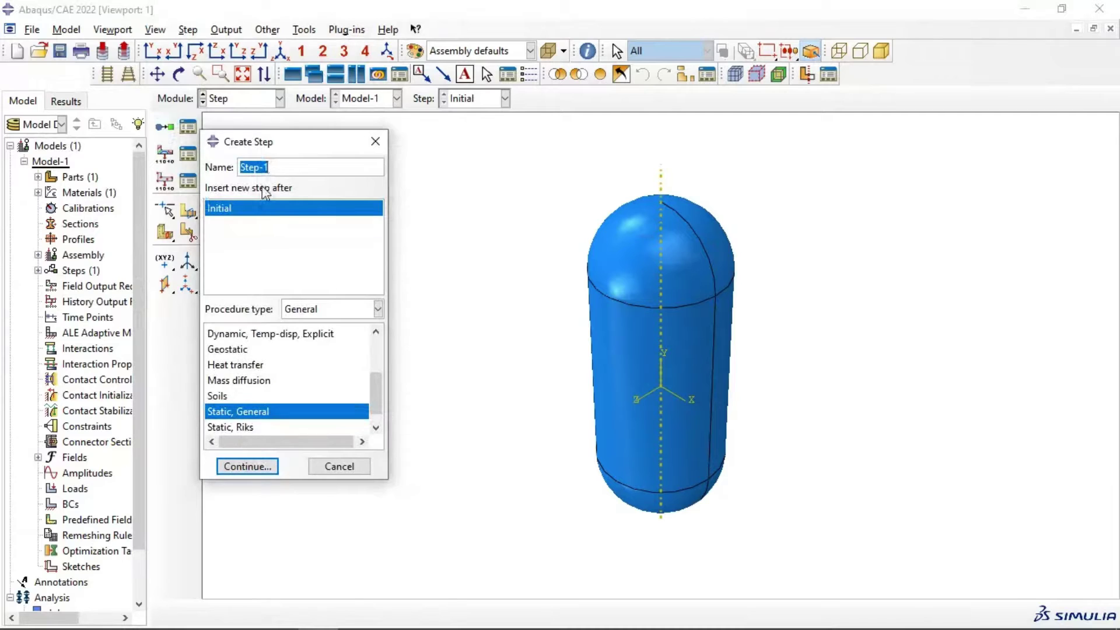
{"action": "left_click", "coordinate": [251, 465]}
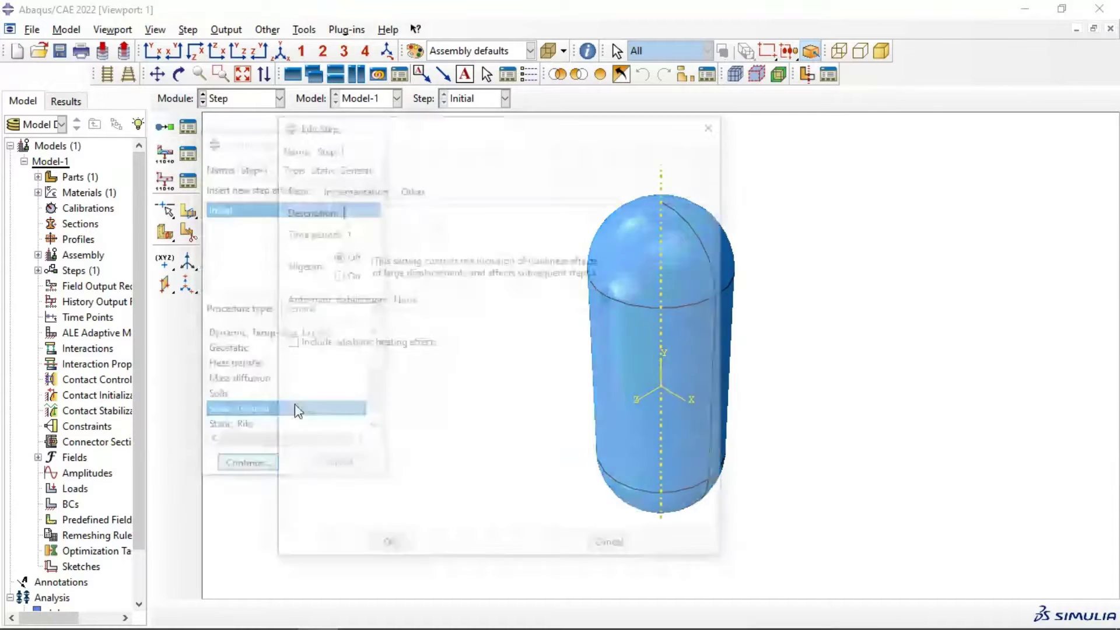
{"action": "left_click", "coordinate": [350, 188]}
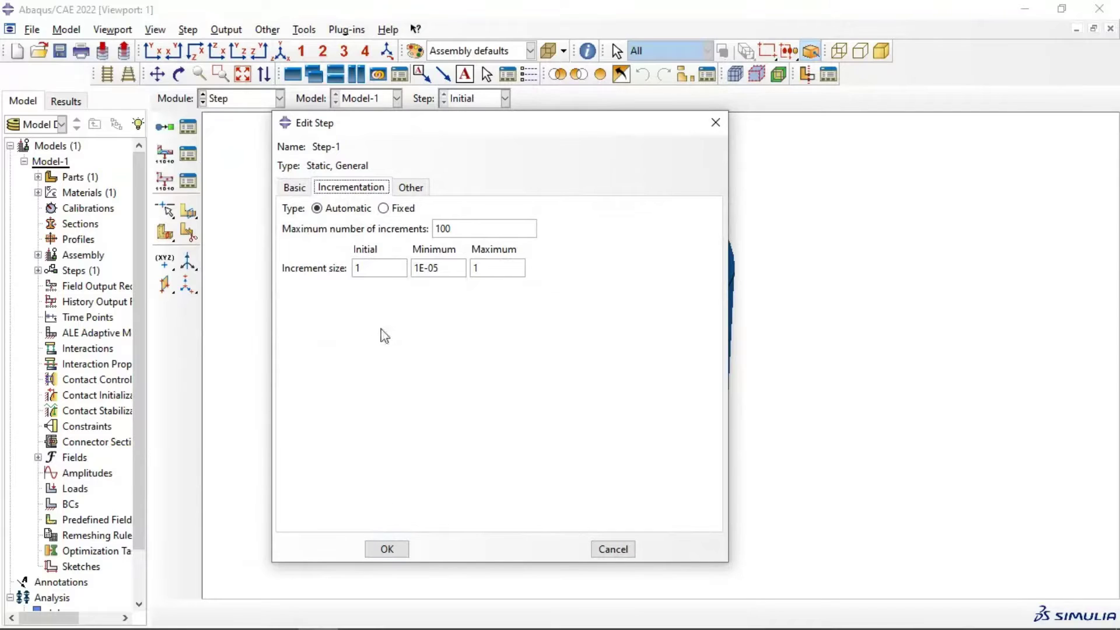
{"action": "left_click", "coordinate": [387, 549]}
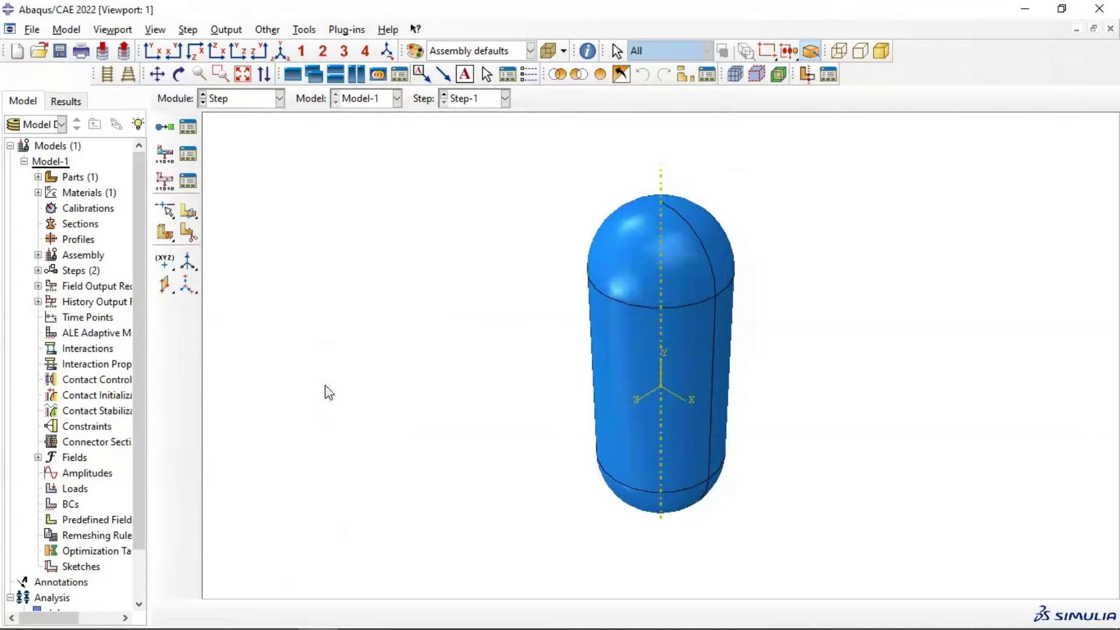
Step: Start a mechanical Displacement/Rotation boundary condition named BC-1 in the Initial step
{"action": "left_click", "coordinate": [249, 99]}
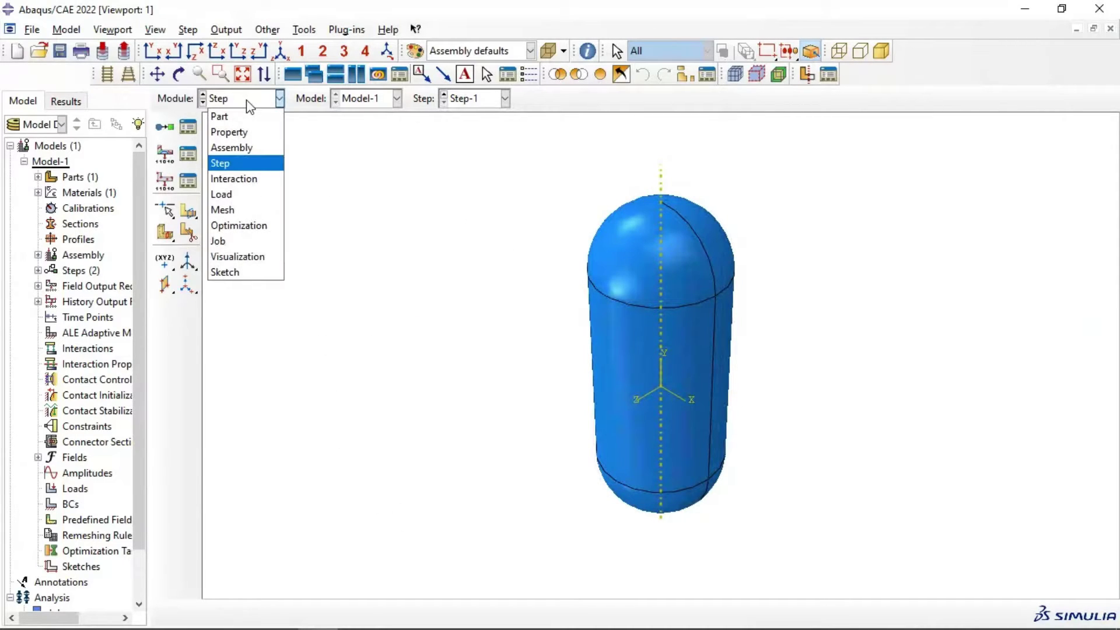
{"action": "left_click", "coordinate": [248, 178]}
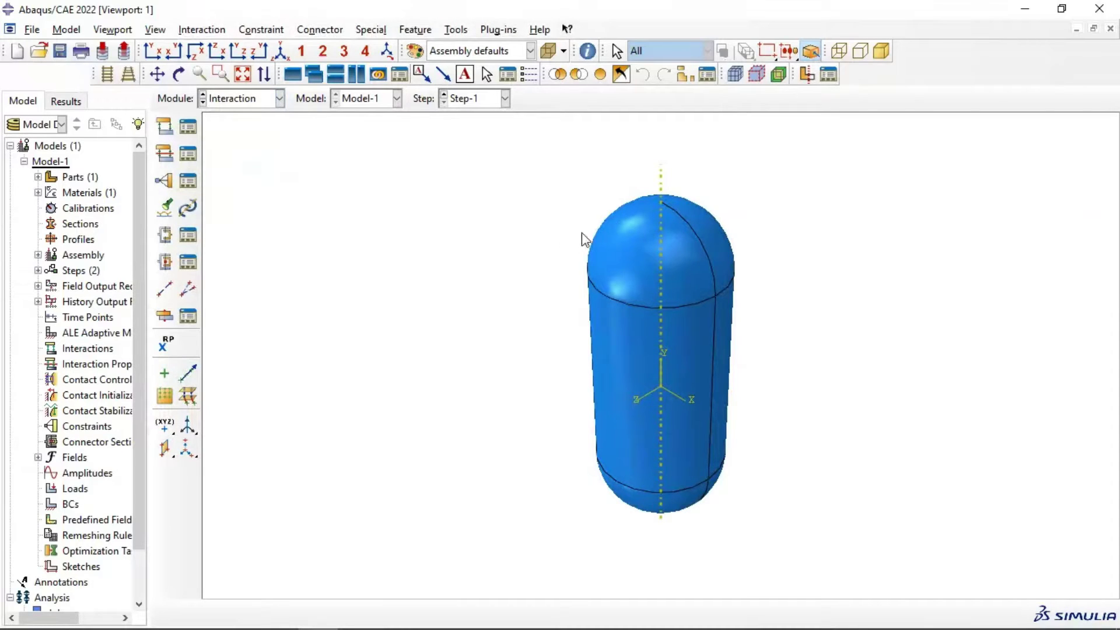
{"action": "left_click", "coordinate": [241, 105]}
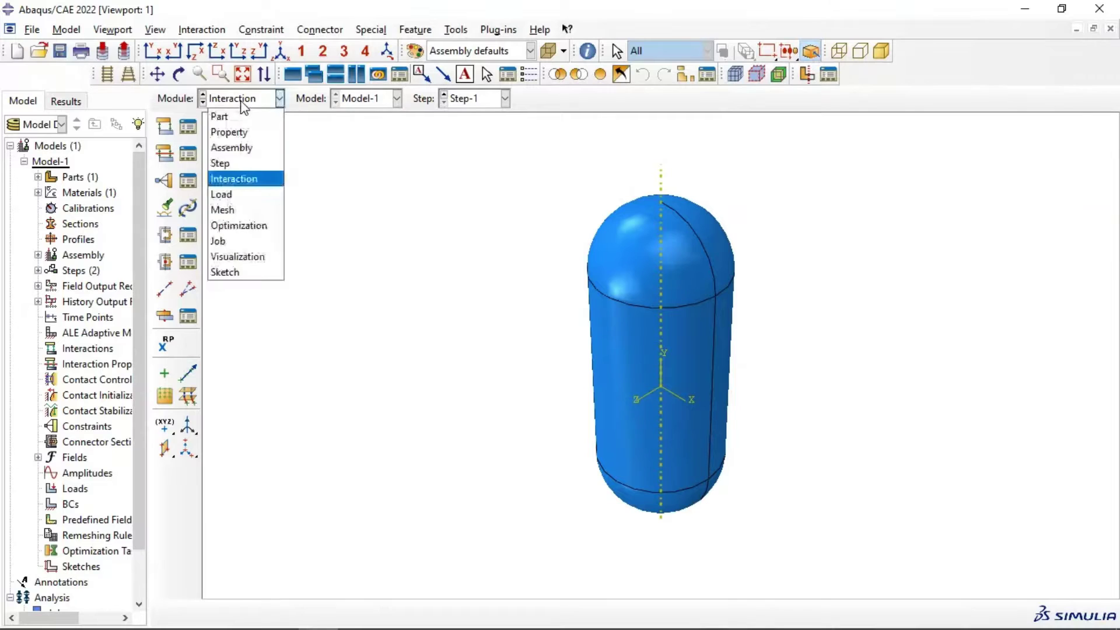
{"action": "left_click", "coordinate": [272, 193]}
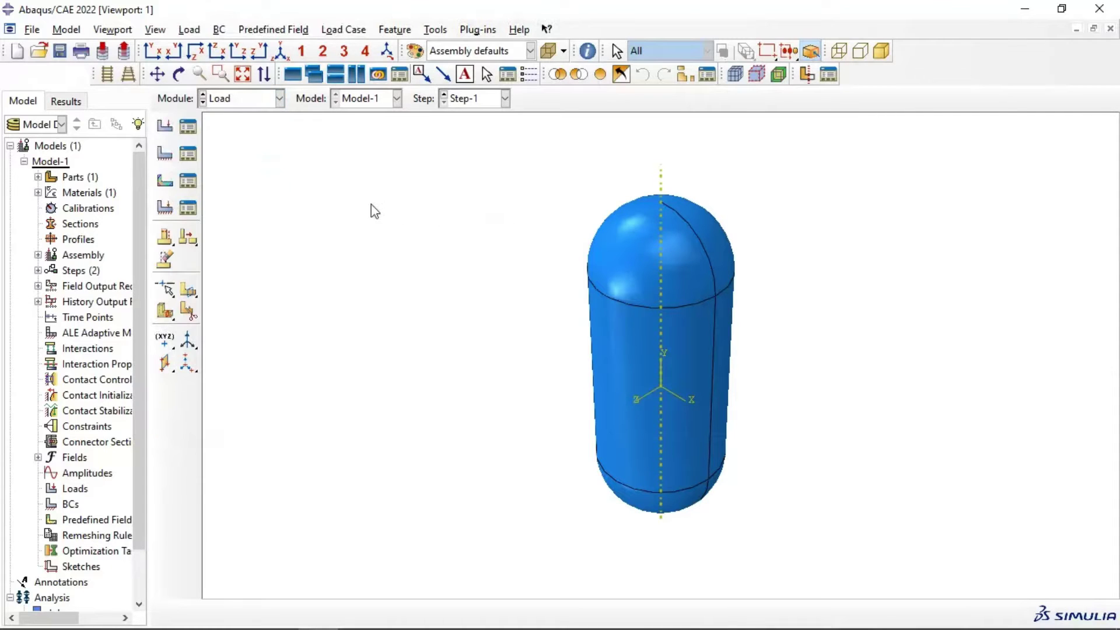
{"action": "left_click", "coordinate": [165, 154]}
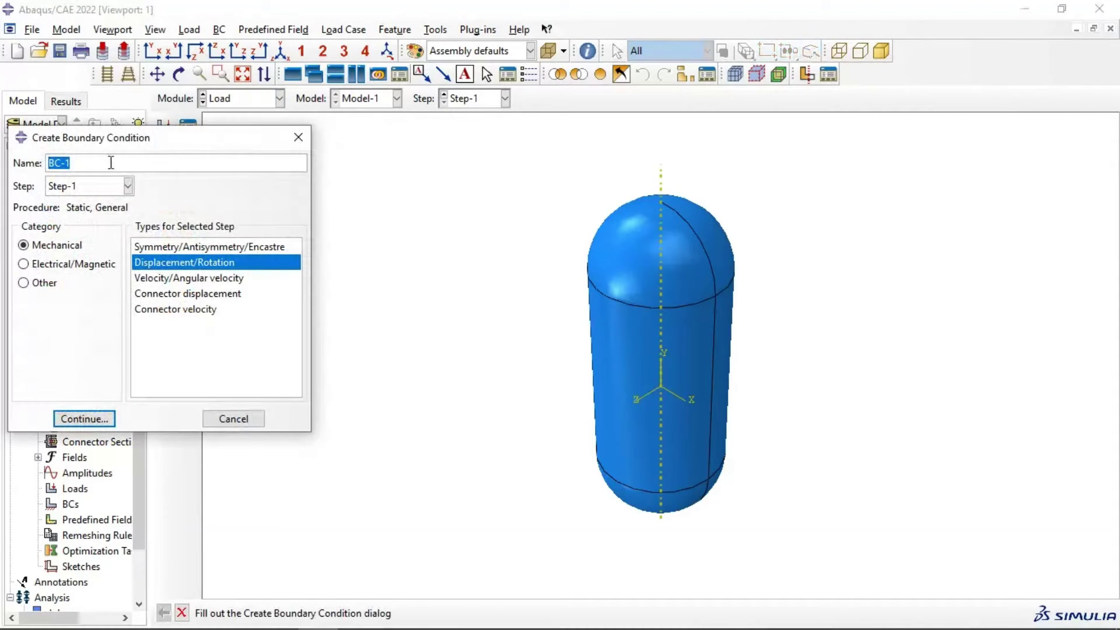
{"action": "left_click", "coordinate": [87, 186]}
{"action": "left_click", "coordinate": [82, 203]}
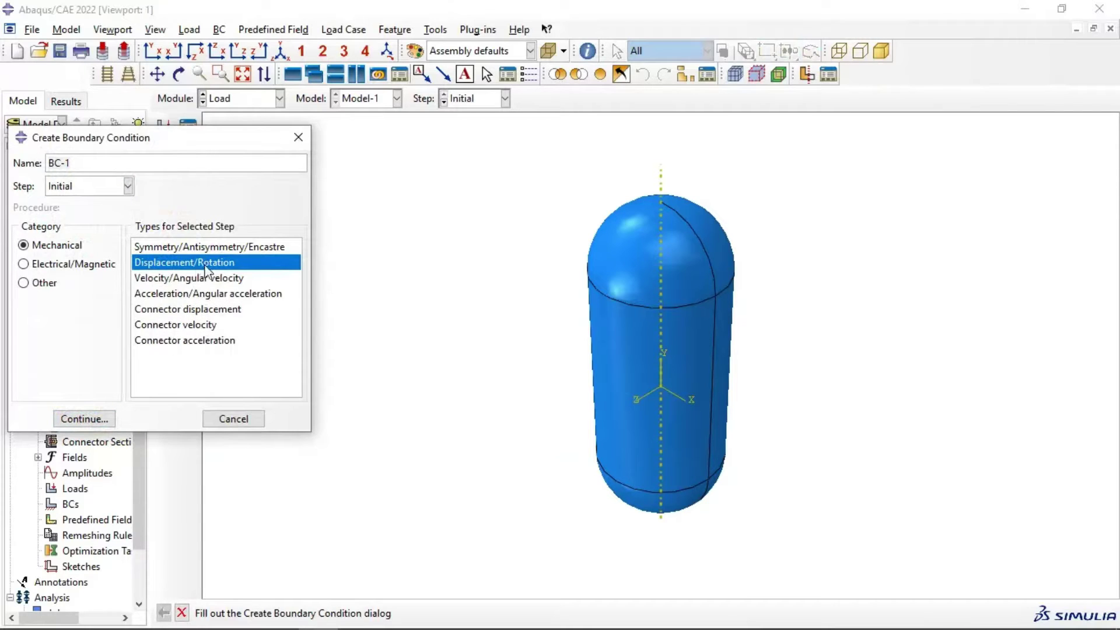
{"action": "left_click", "coordinate": [87, 419]}
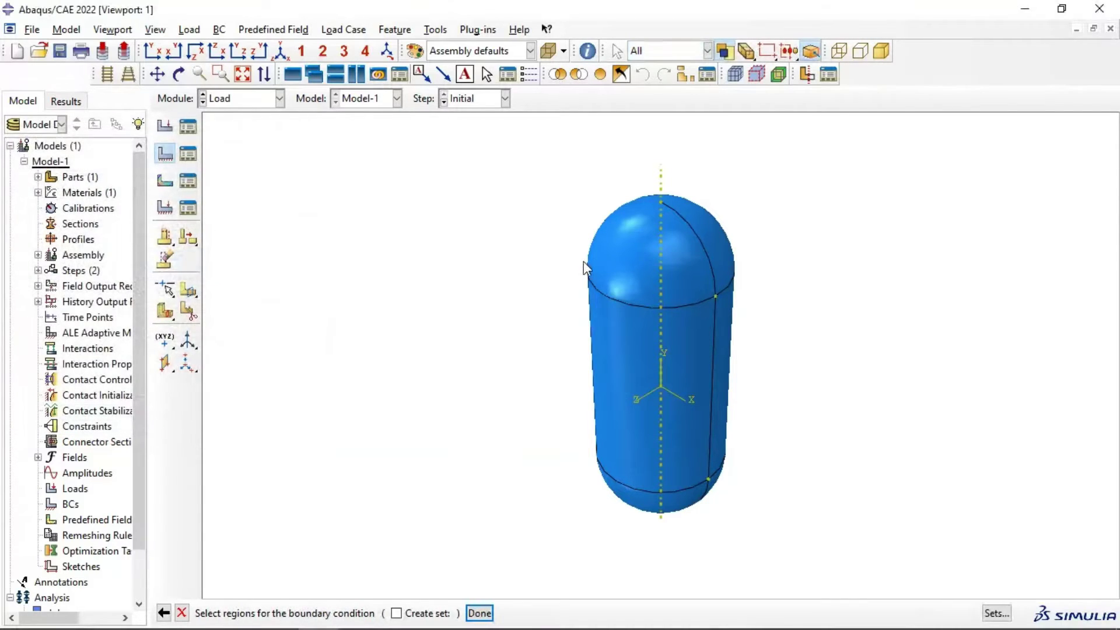
Step: Apply the boundary condition to the pole vertices of the upper and lower domes, constraining U1 and U3
{"action": "left_click", "coordinate": [660, 202]}
{"action": "left_click_drag", "start_coordinate": [663, 187], "coordinate": [690, 491], "text": "ctrl+alt"}
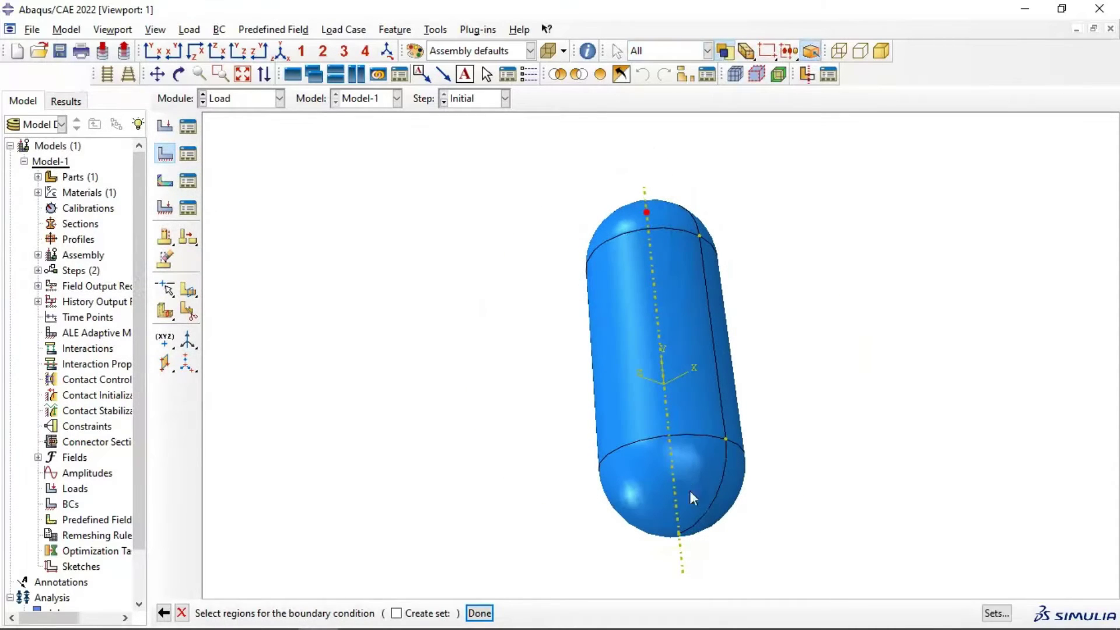
{"action": "left_click", "coordinate": [680, 535], "text": "shift"}
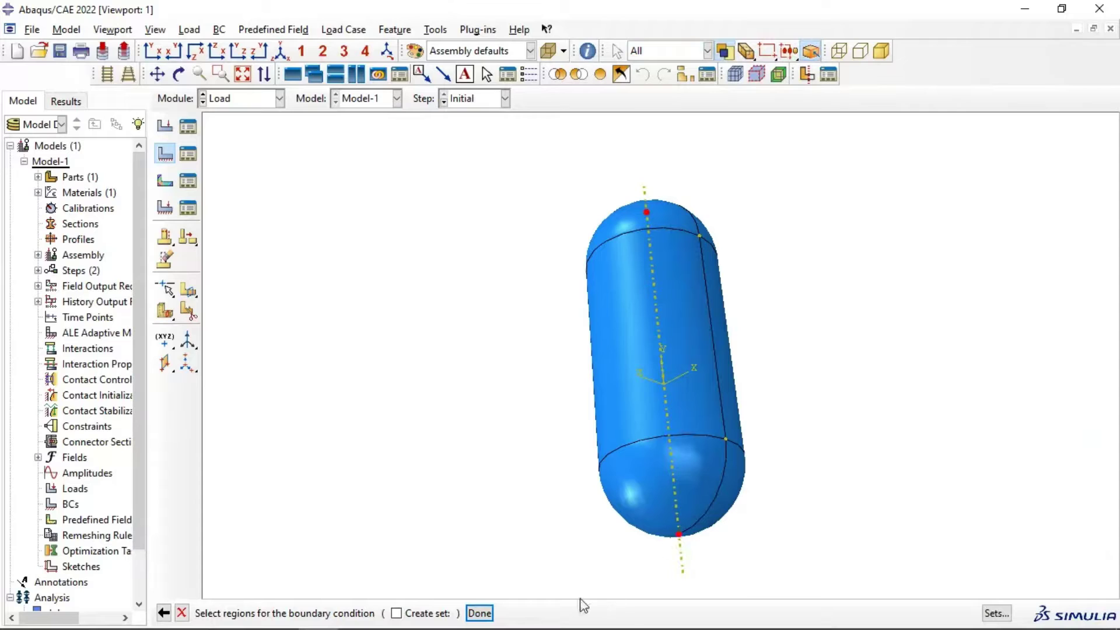
{"action": "left_click", "coordinate": [479, 613]}
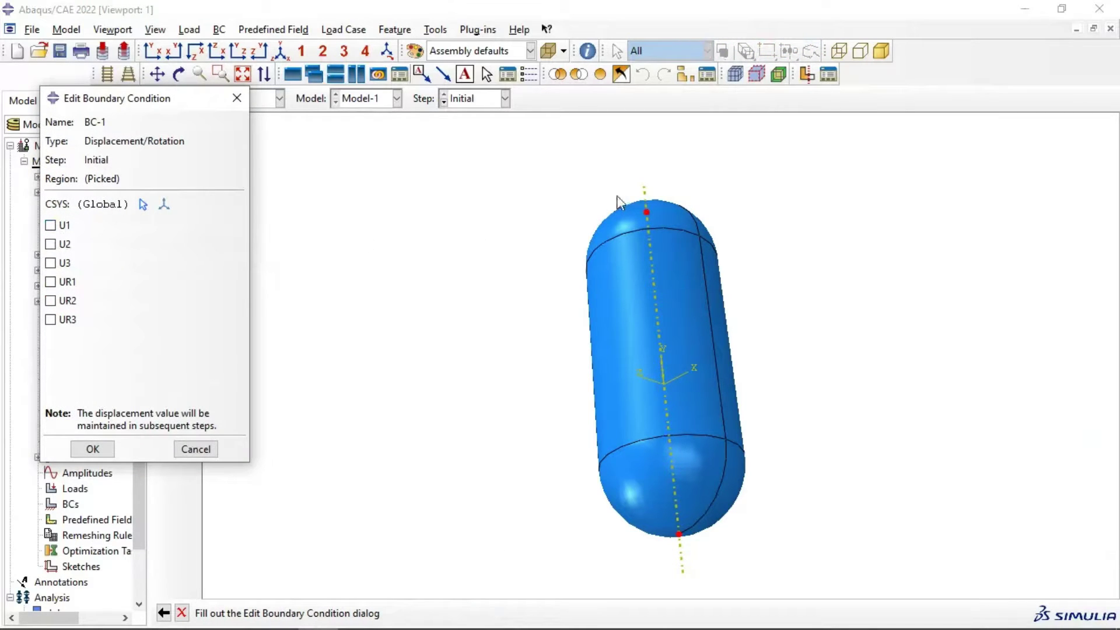
{"action": "left_click_drag", "start_coordinate": [653, 197], "coordinate": [683, 308], "text": "ctrl+alt"}
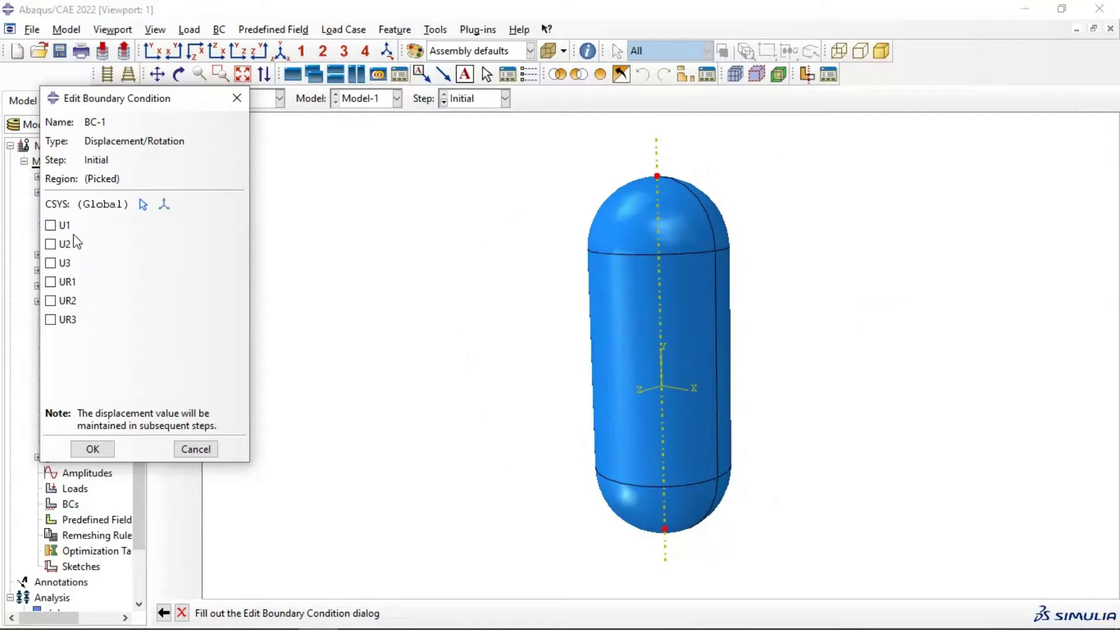
{"action": "left_click", "coordinate": [51, 226]}
{"action": "left_click", "coordinate": [51, 263]}
{"action": "left_click", "coordinate": [93, 449]}
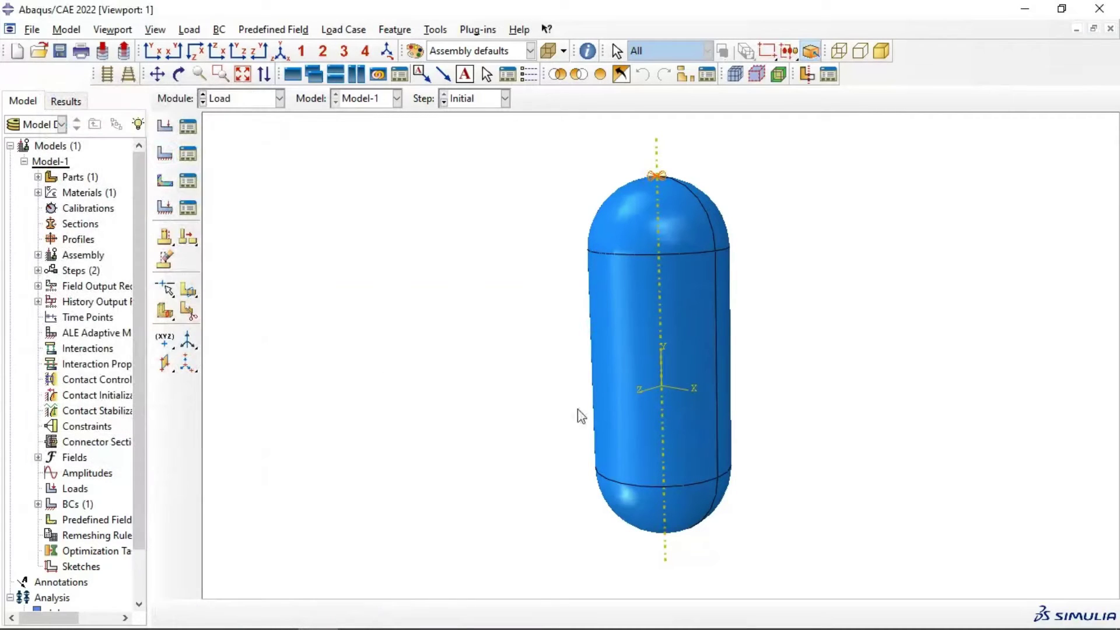
Step: Turn on all viewport annotations and activate the view cut to expose the vessel's interior
{"action": "left_click", "coordinate": [153, 30]}
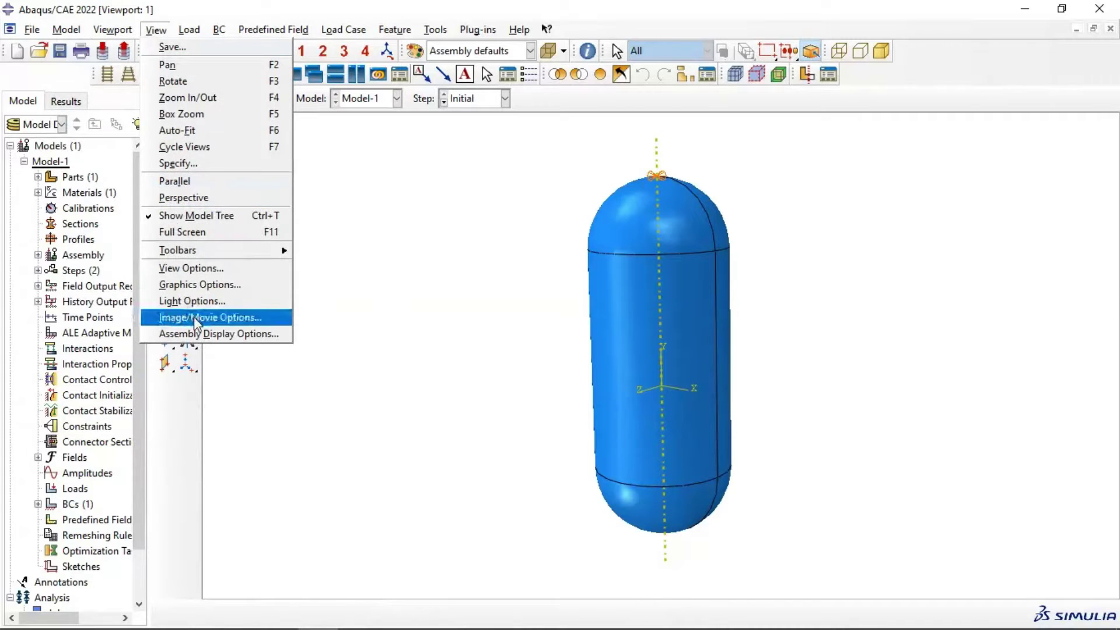
{"action": "left_click", "coordinate": [192, 285]}
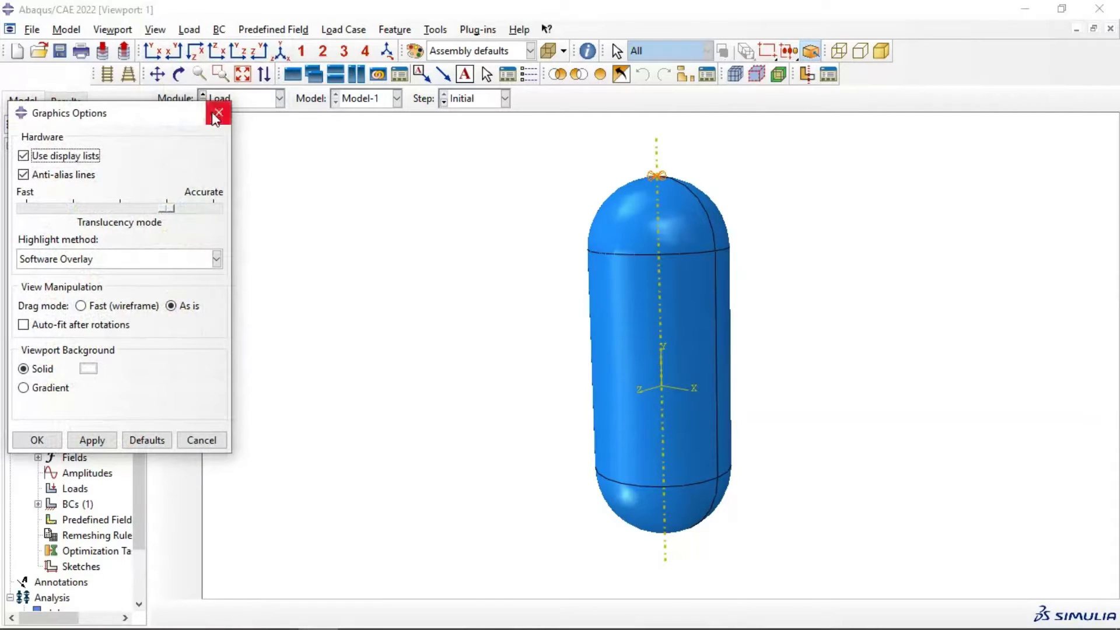
{"action": "left_click", "coordinate": [105, 30]}
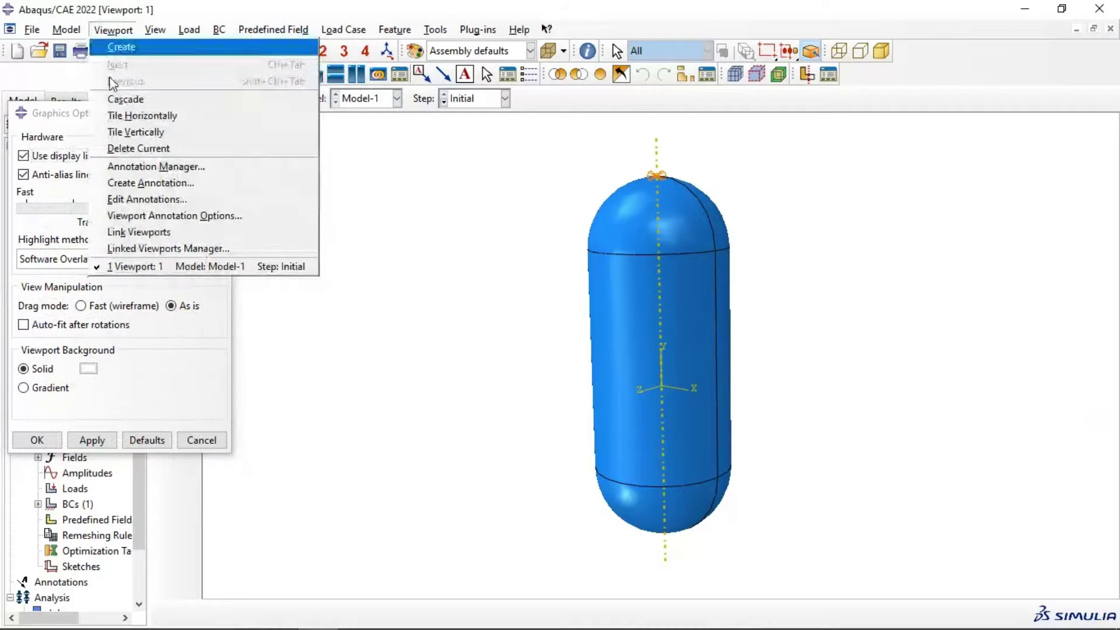
{"action": "left_click", "coordinate": [150, 216]}
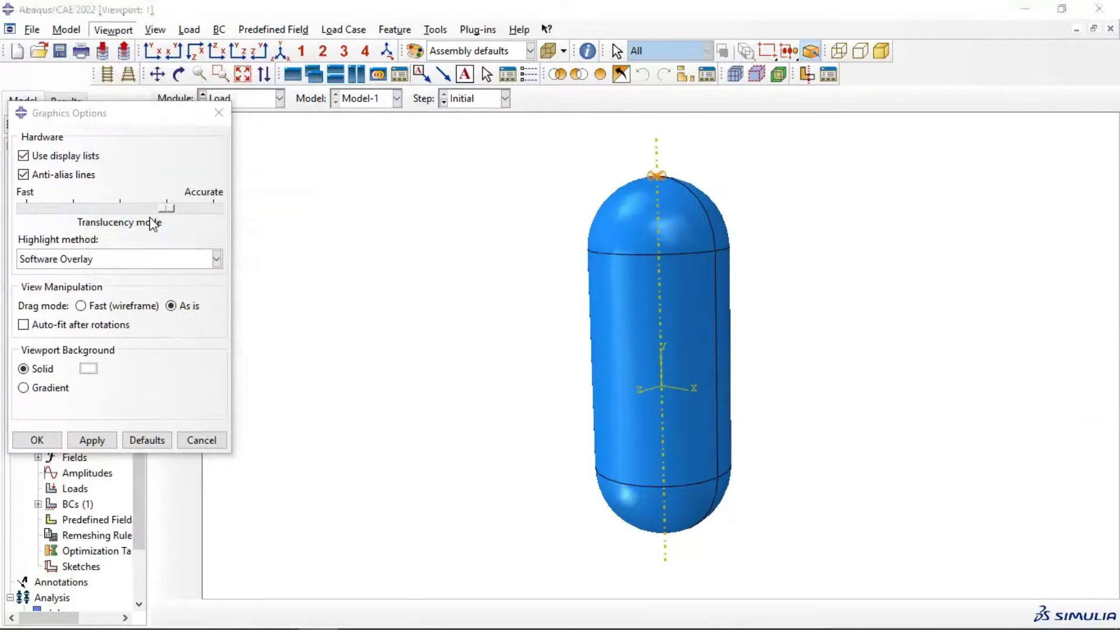
{"action": "left_click", "coordinate": [58, 426]}
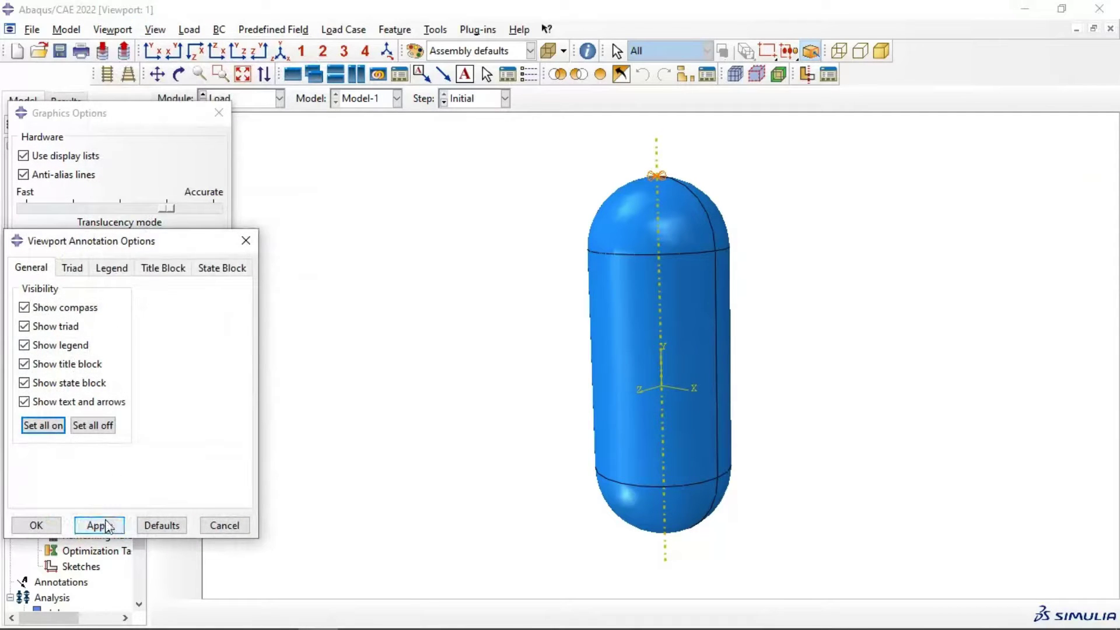
{"action": "left_click", "coordinate": [100, 524]}
{"action": "left_click", "coordinate": [36, 525]}
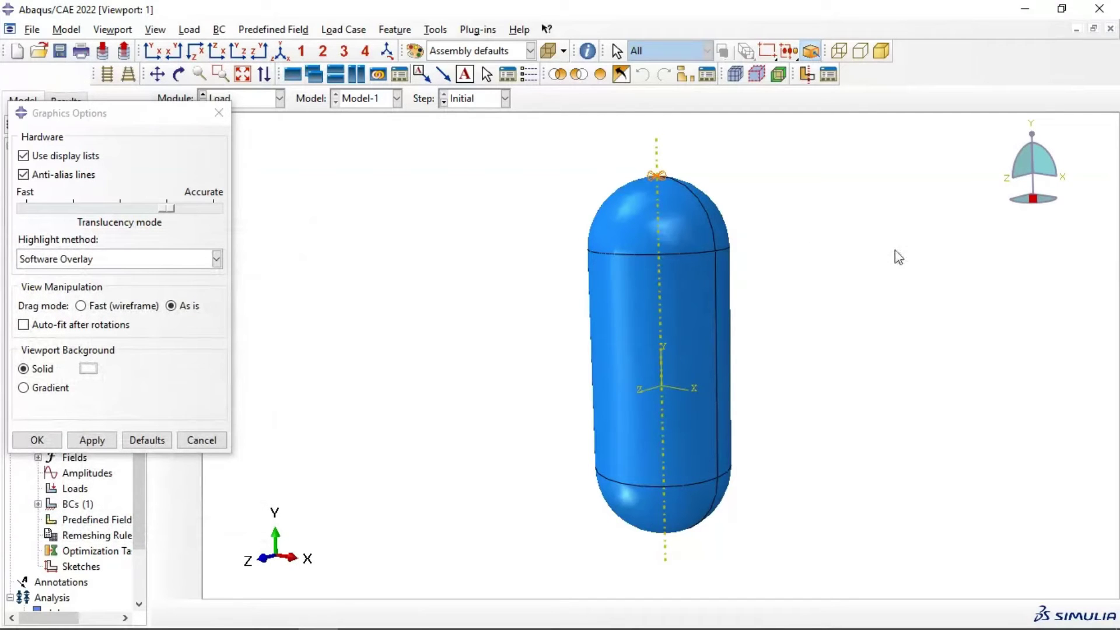
{"action": "left_click", "coordinate": [218, 112]}
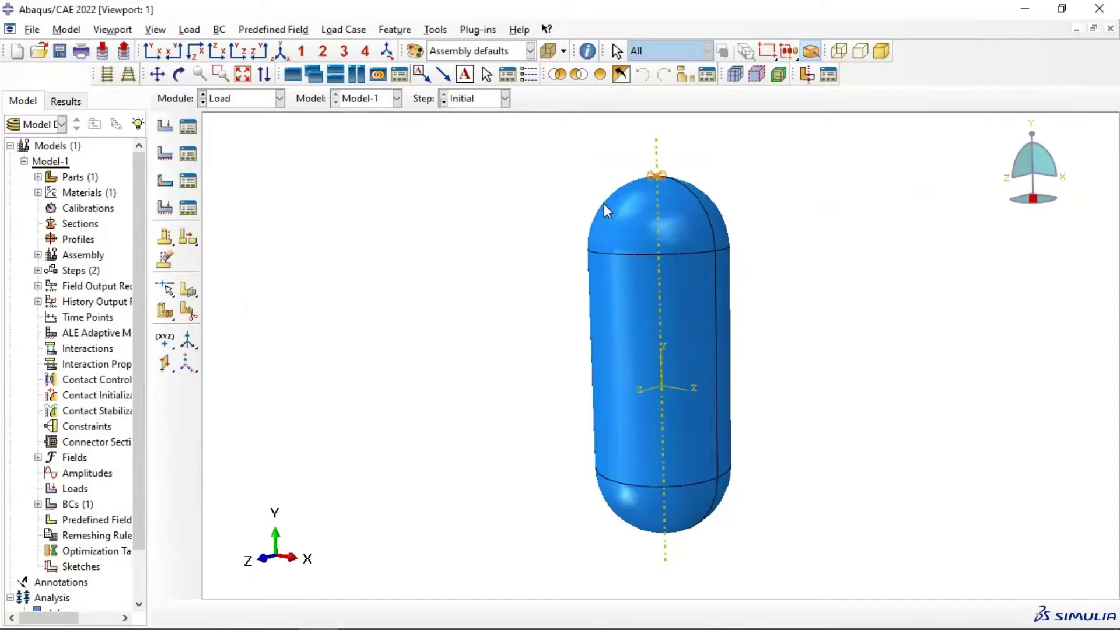
{"action": "left_click_drag", "start_coordinate": [603, 204], "coordinate": [735, 221], "text": "ctrl+alt"}
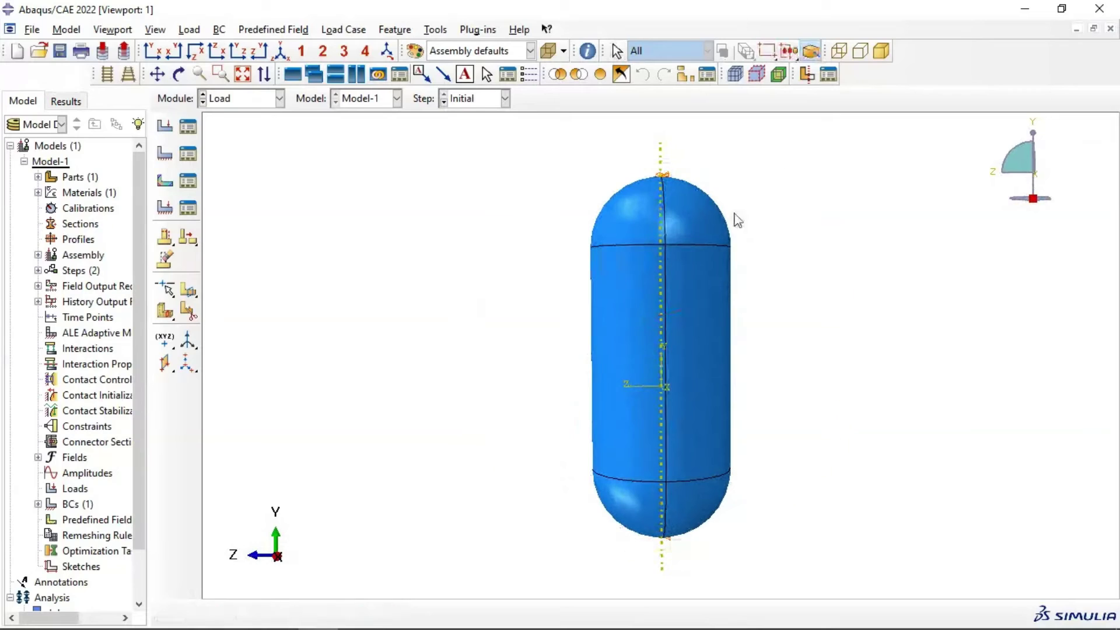
{"action": "left_click", "coordinate": [808, 75]}
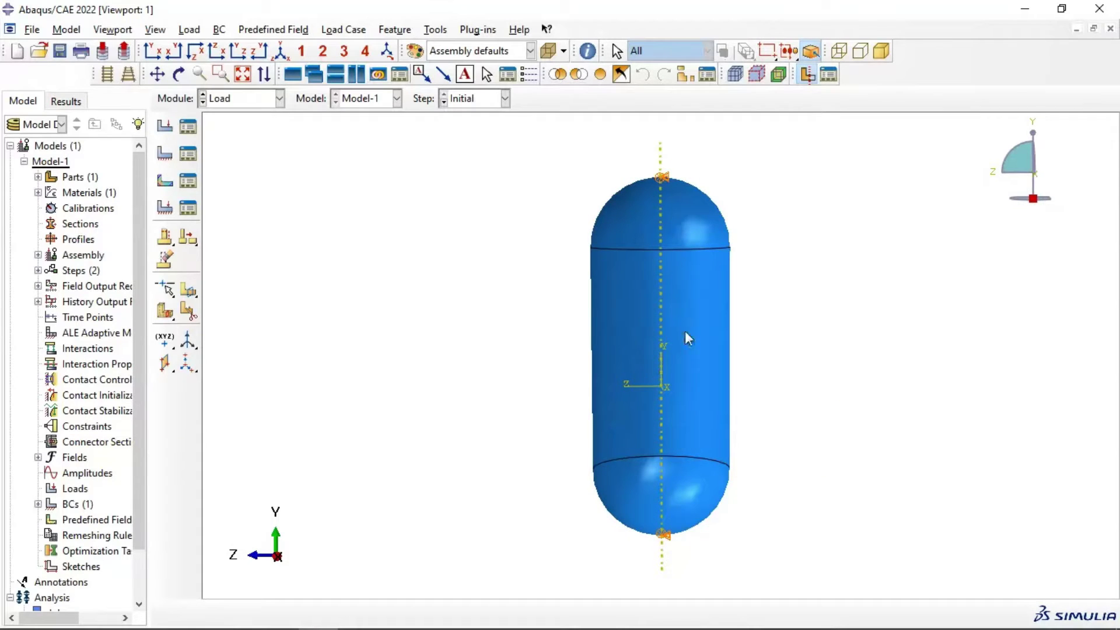
{"action": "left_click", "coordinate": [167, 155]}
{"action": "left_click", "coordinate": [106, 187]}
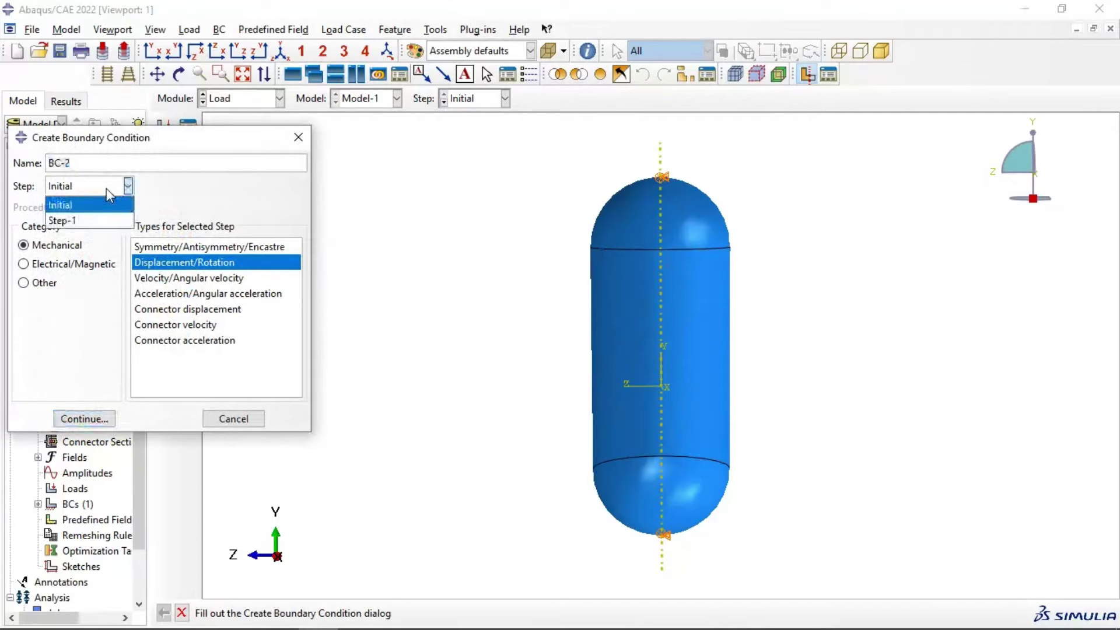
{"action": "left_click", "coordinate": [93, 222]}
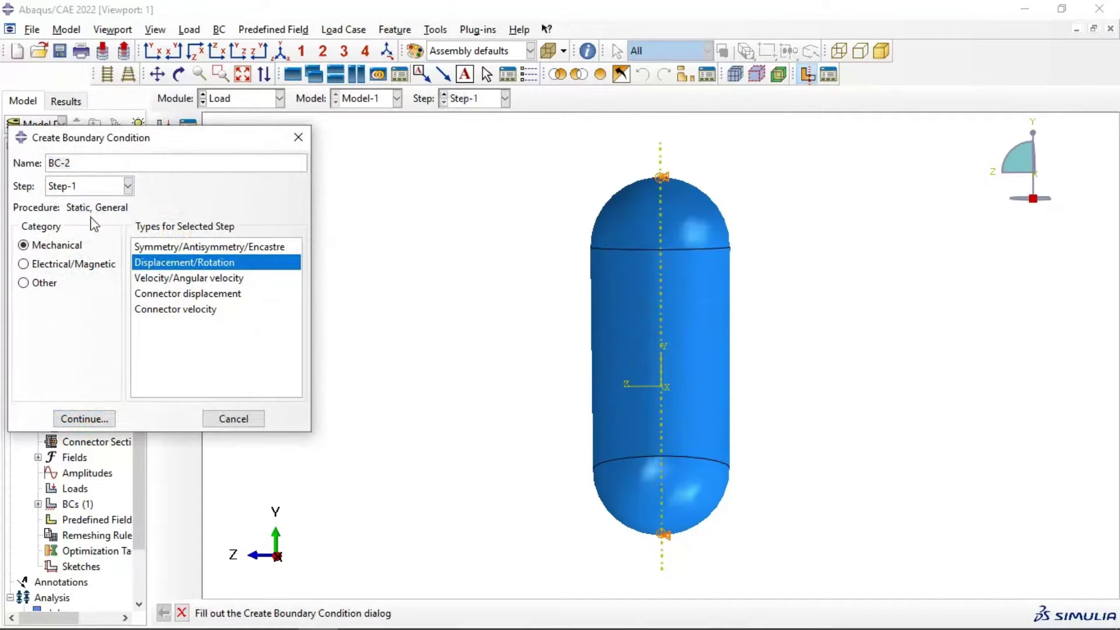
{"action": "left_click", "coordinate": [298, 137]}
Step: Start a mechanical Pressure load in Step-1 and select the cylinder and both domes as its surfaces
{"action": "left_click", "coordinate": [165, 125]}
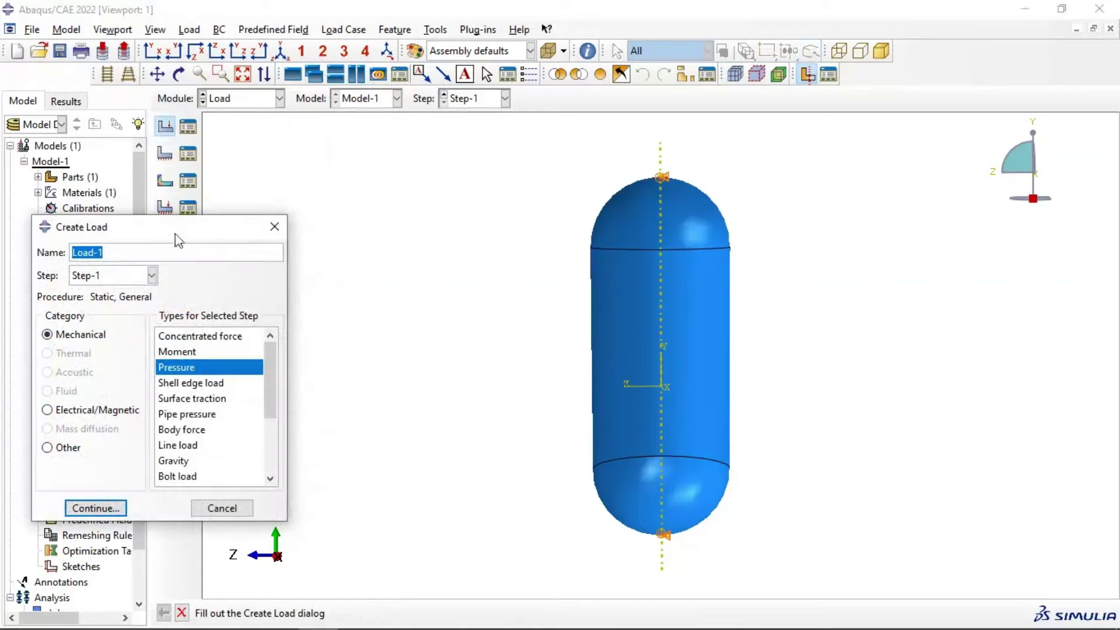
{"action": "left_click_drag", "start_coordinate": [185, 185], "coordinate": [189, 156]}
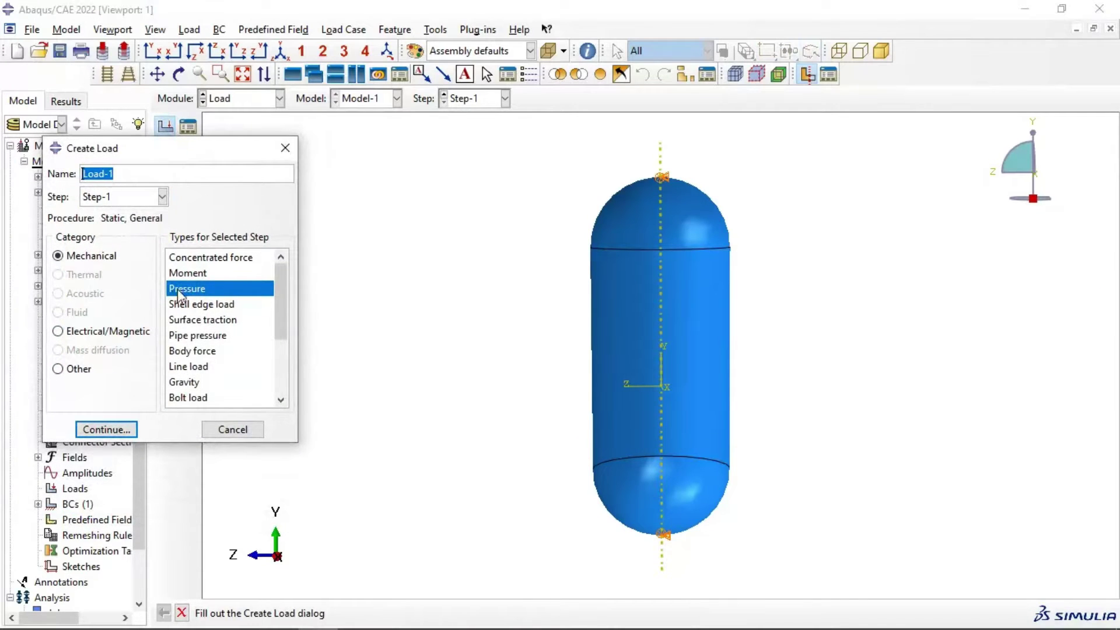
{"action": "left_click", "coordinate": [101, 429]}
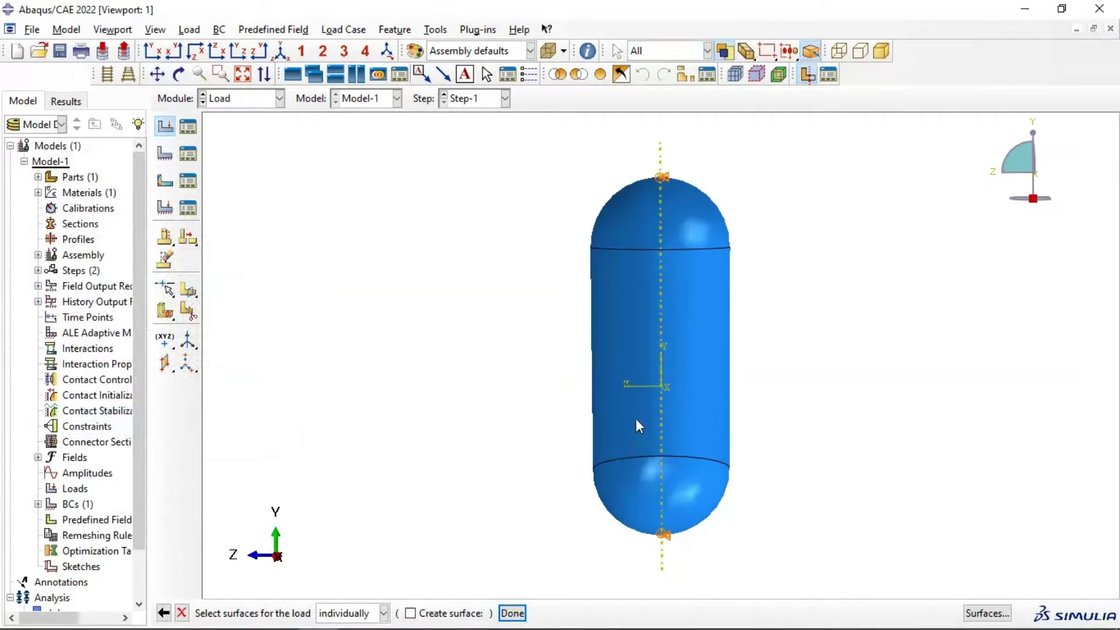
{"action": "left_click", "coordinate": [636, 418]}
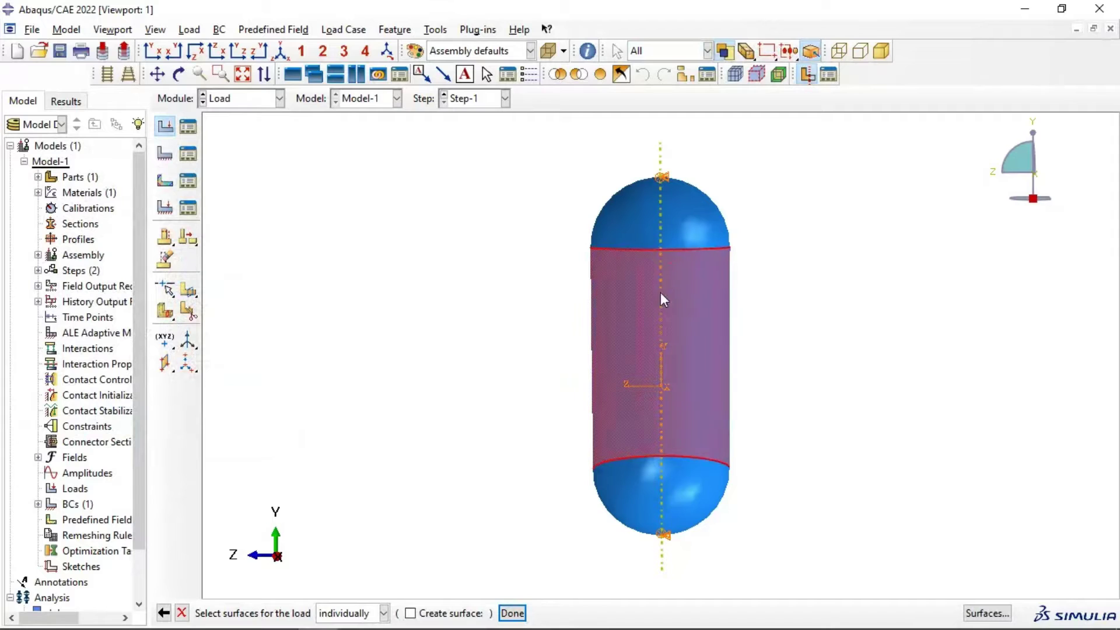
{"action": "left_click", "coordinate": [664, 221], "text": "shift"}
{"action": "left_click", "coordinate": [680, 476], "text": "shift"}
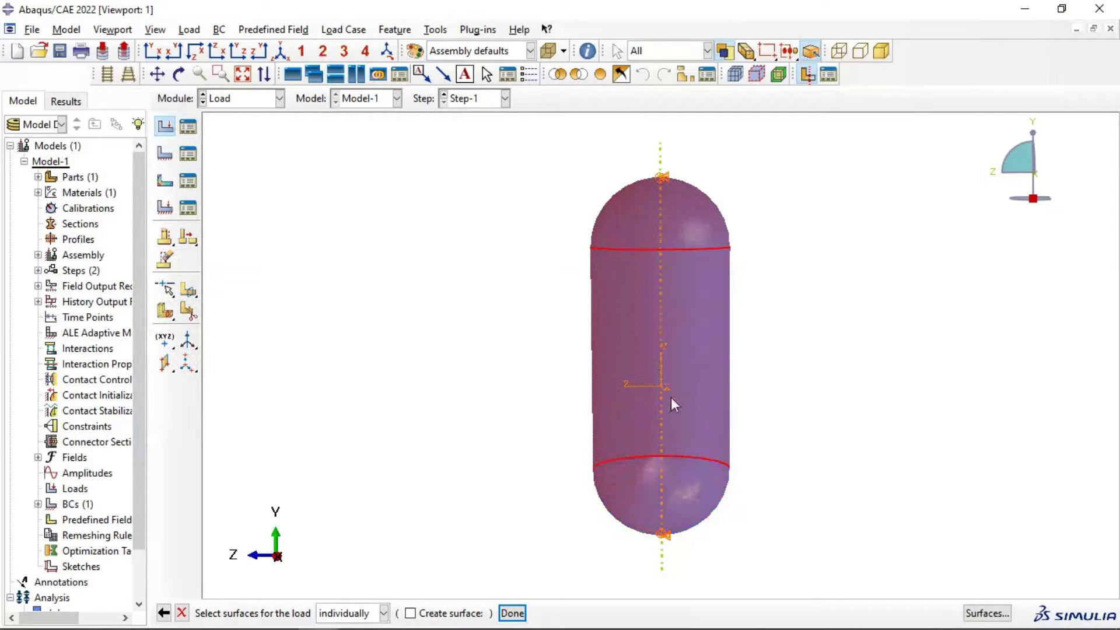
{"action": "left_click", "coordinate": [512, 613]}
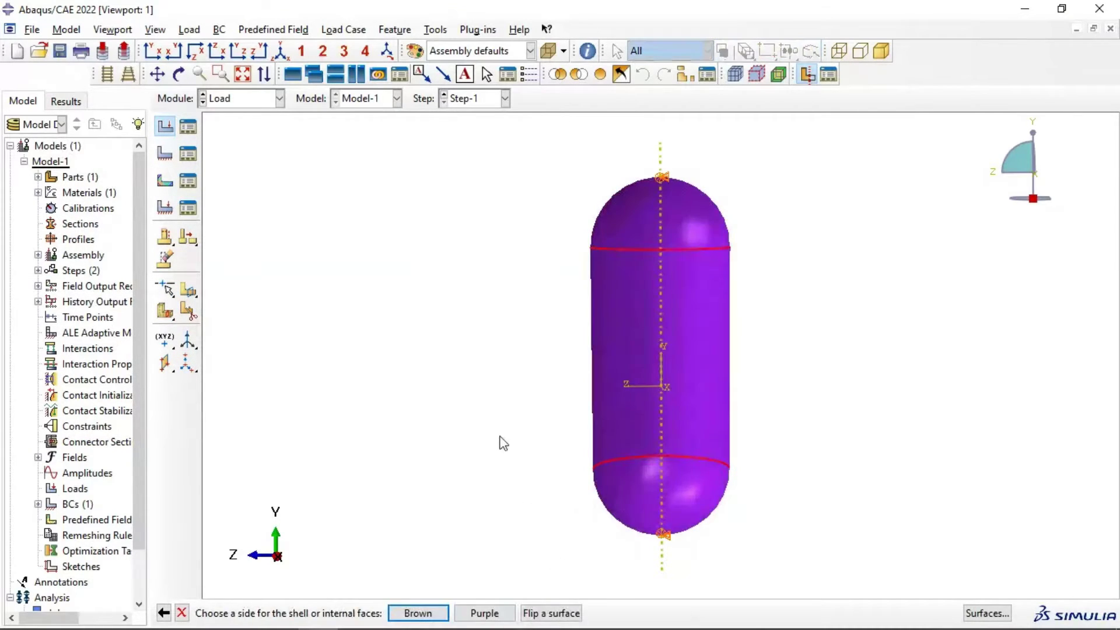
Step: Apply the pressure to the purple inner side of the shell with Uniform distribution, magnitude 25 and Ramp amplitude
{"action": "left_click_drag", "start_coordinate": [561, 288], "coordinate": [602, 385], "text": "ctrl+alt"}
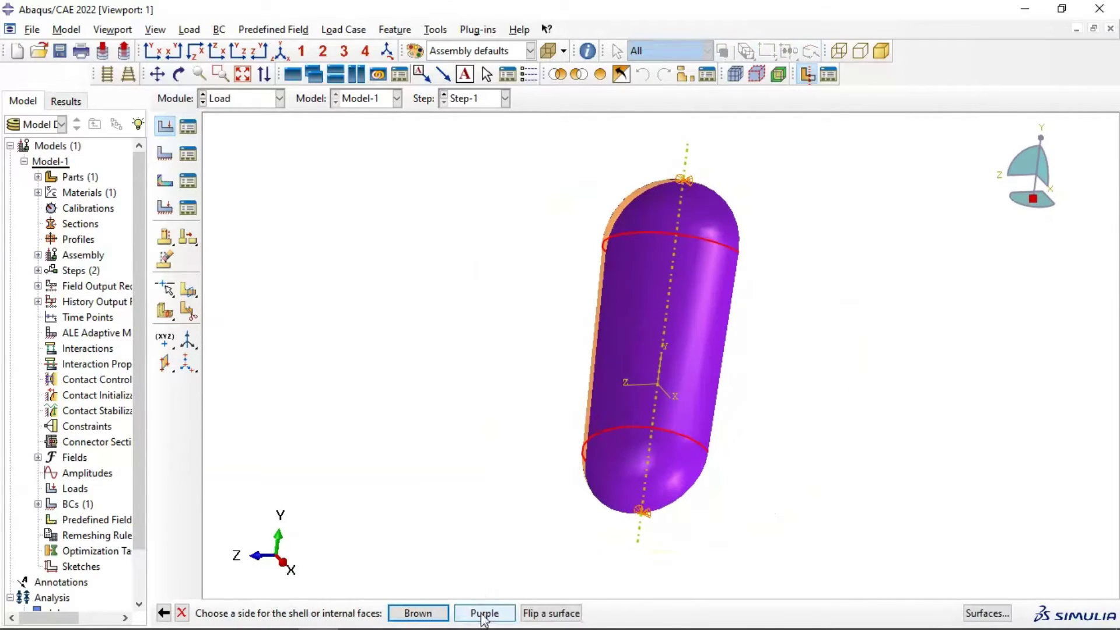
{"action": "left_click", "coordinate": [485, 612]}
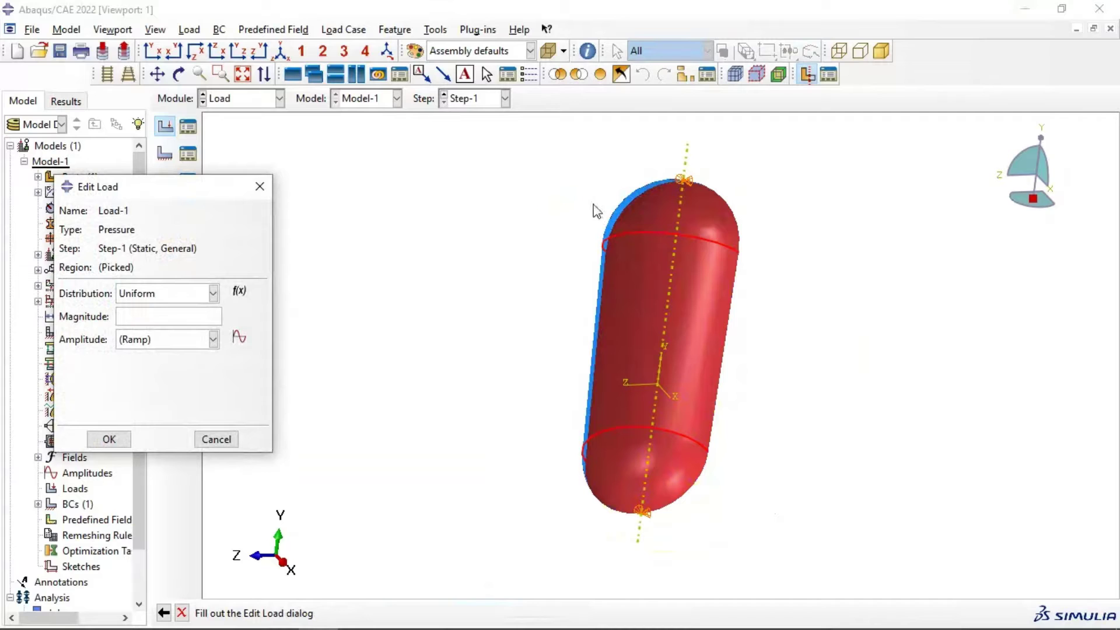
{"action": "left_click_drag", "start_coordinate": [597, 202], "coordinate": [653, 307], "text": "ctrl+alt"}
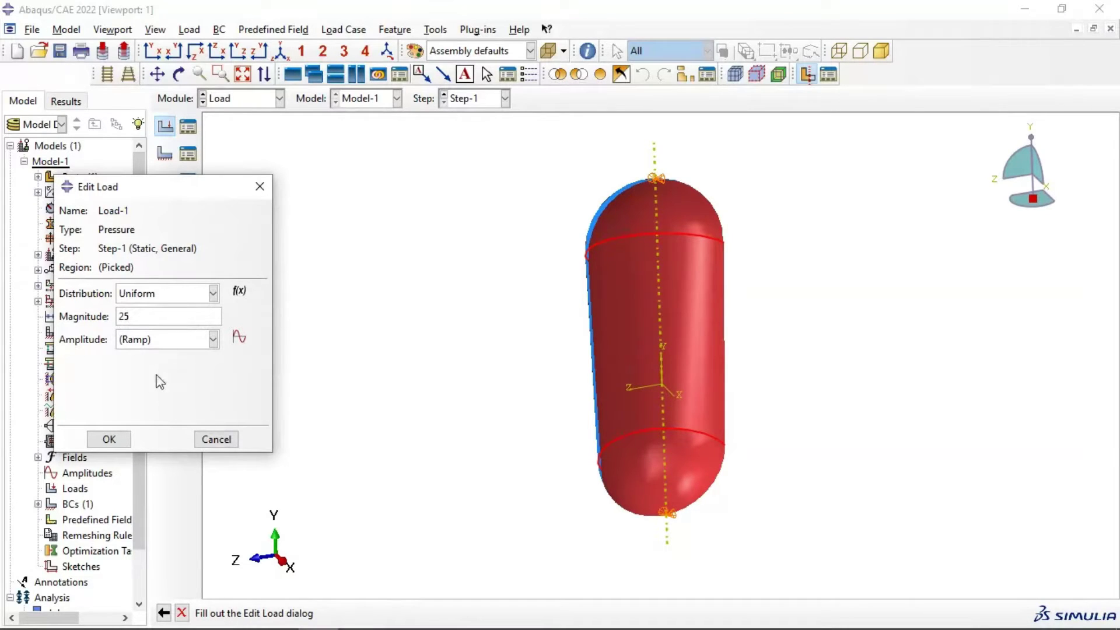
{"action": "left_click", "coordinate": [120, 442]}
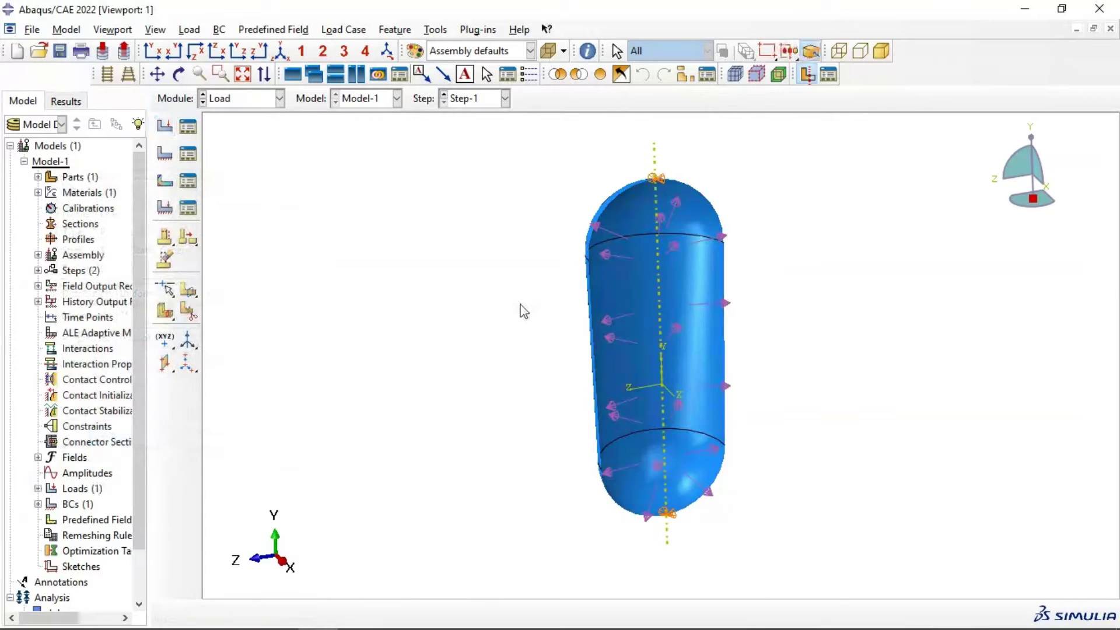
{"action": "left_click_drag", "start_coordinate": [679, 289], "coordinate": [699, 312], "text": "ctrl+alt"}
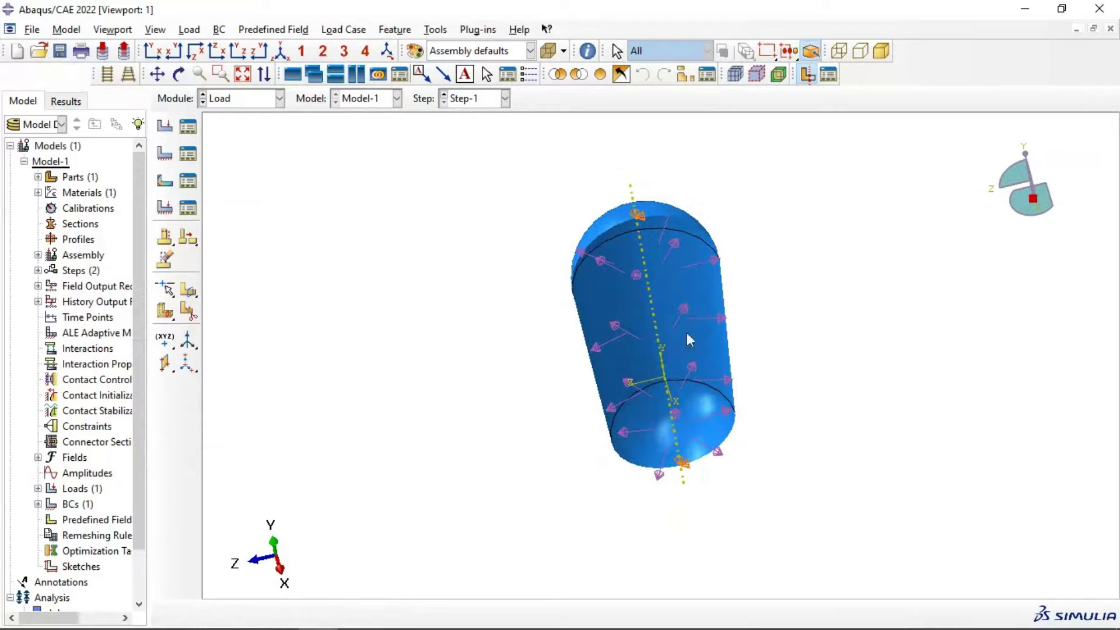
{"action": "left_click_drag", "start_coordinate": [648, 351], "coordinate": [700, 327], "text": "ctrl+alt"}
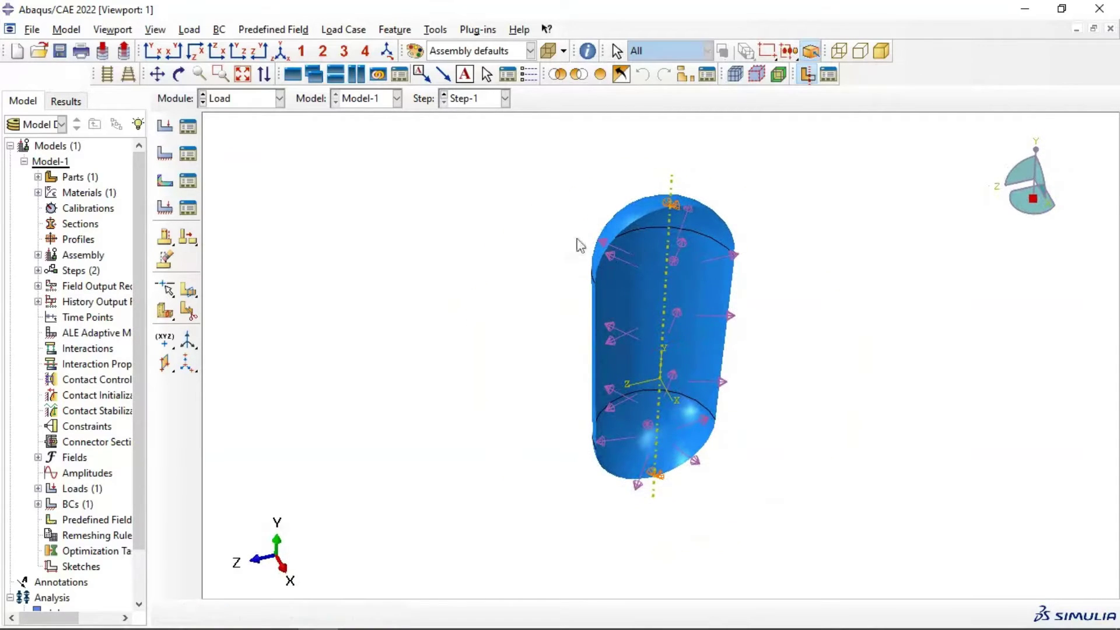
Step: Switch to meshing the PV part and seed it with an approximate global size of 10, keeping curvature control on
{"action": "left_click", "coordinate": [244, 99]}
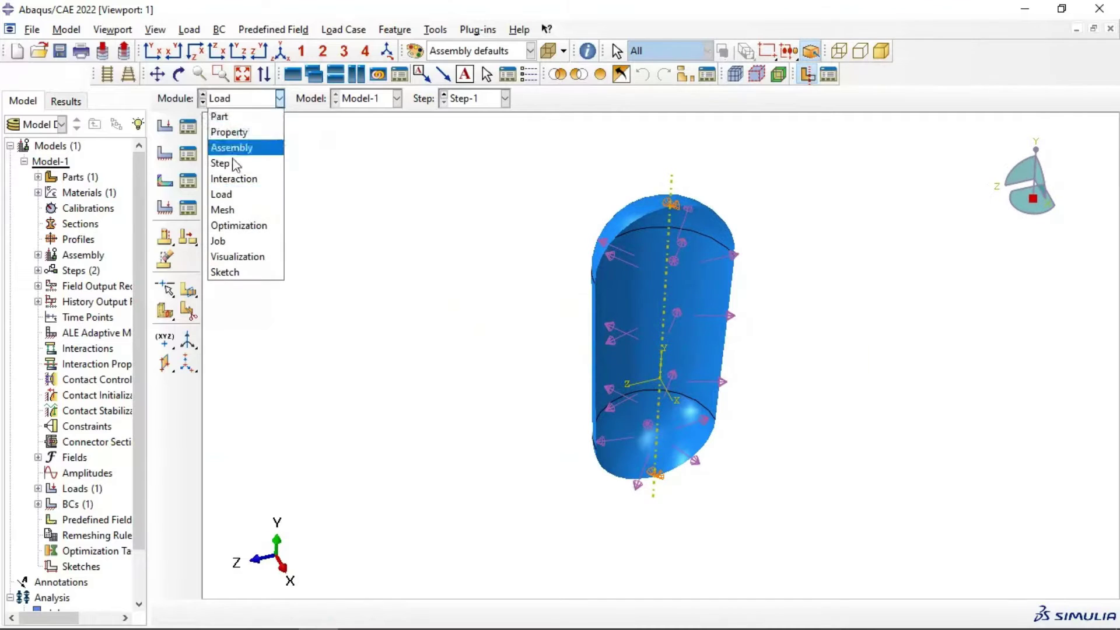
{"action": "left_click", "coordinate": [233, 209]}
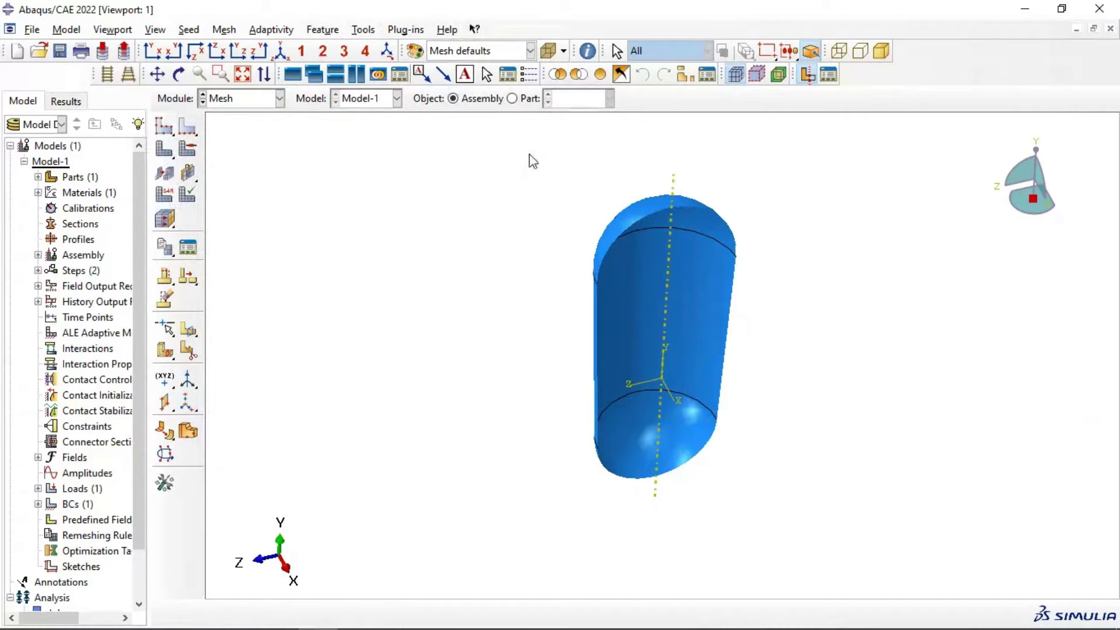
{"action": "left_click", "coordinate": [512, 99]}
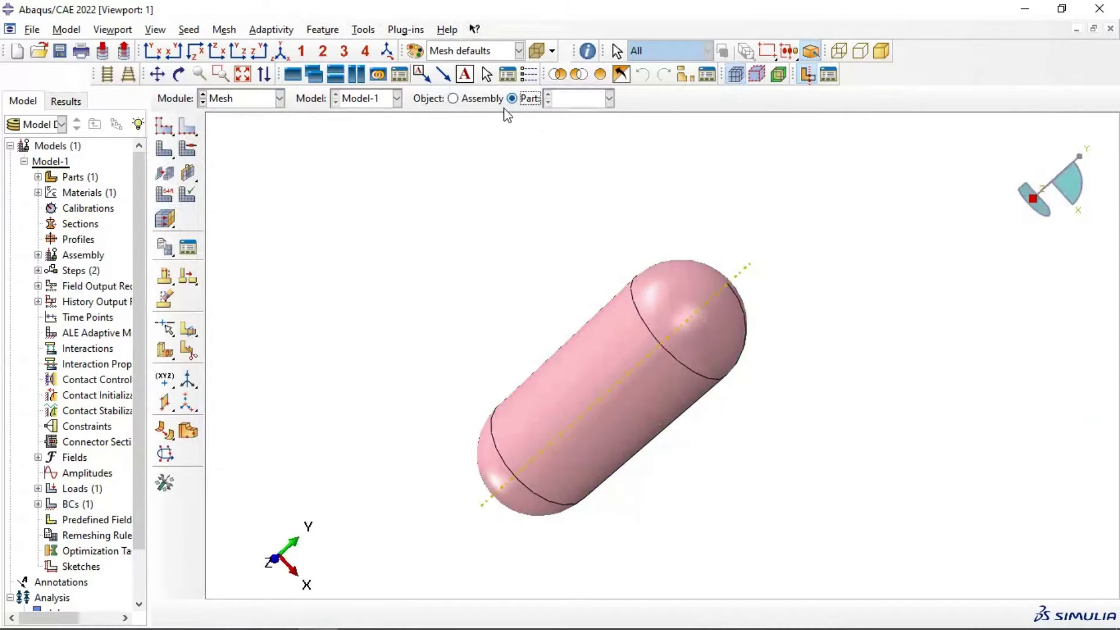
{"action": "left_click", "coordinate": [163, 126]}
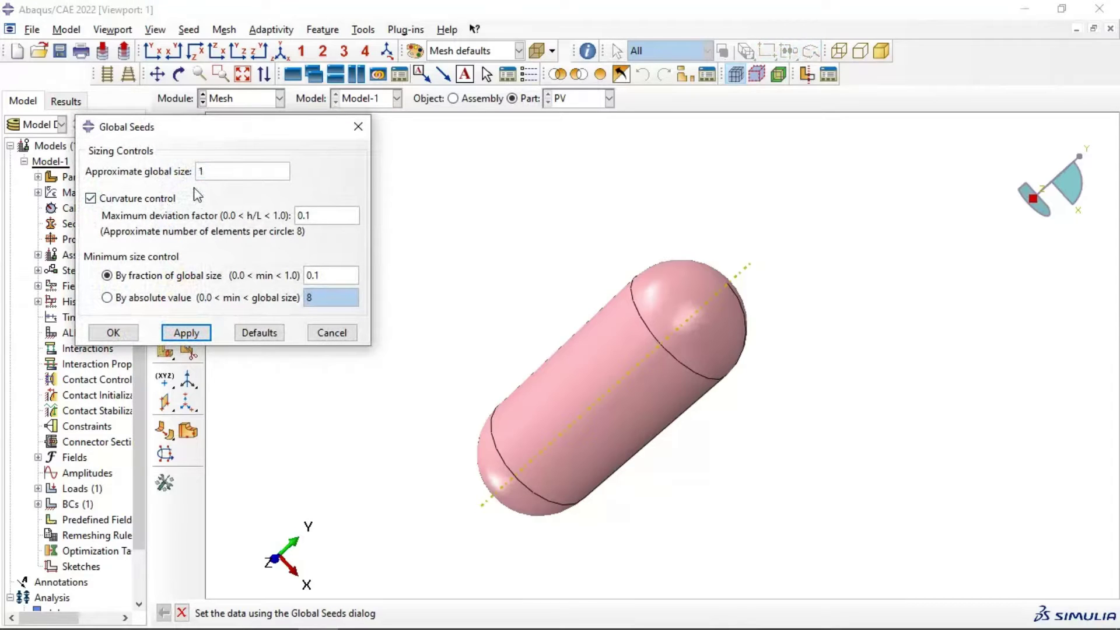
{"action": "type", "text": "10"}
{"action": "left_click", "coordinate": [183, 333]}
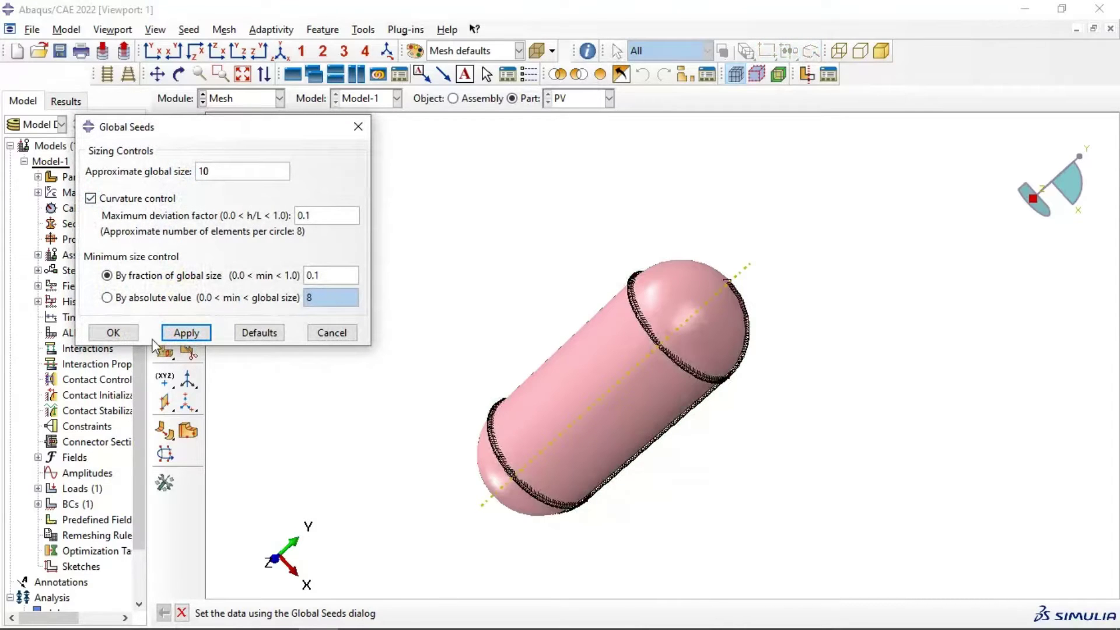
{"action": "left_click", "coordinate": [114, 332]}
Step: Assign Quad elements with the Free technique and Medial axis algorithm to all faces, and mesh the PV part
{"action": "left_click", "coordinate": [188, 149]}
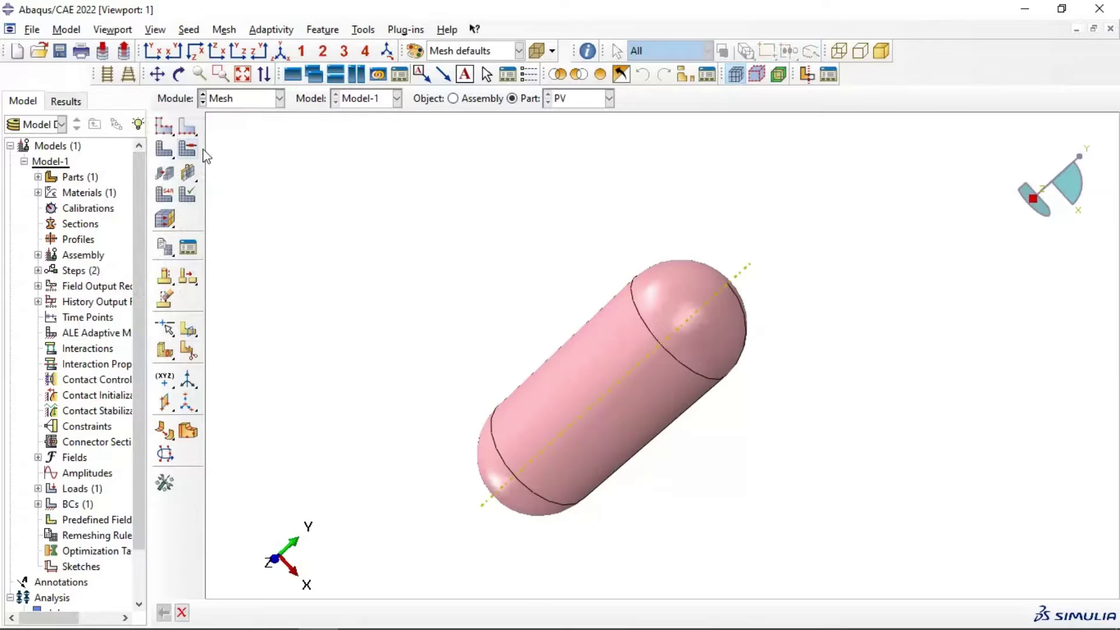
{"action": "left_click_drag", "start_coordinate": [369, 239], "coordinate": [875, 534]}
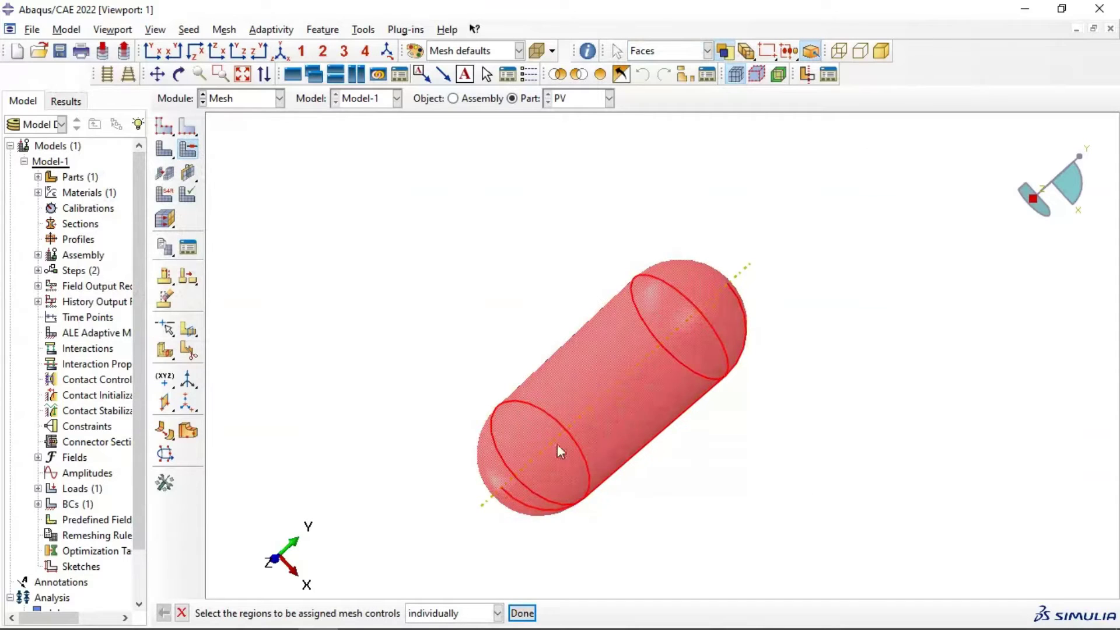
{"action": "left_click", "coordinate": [521, 612]}
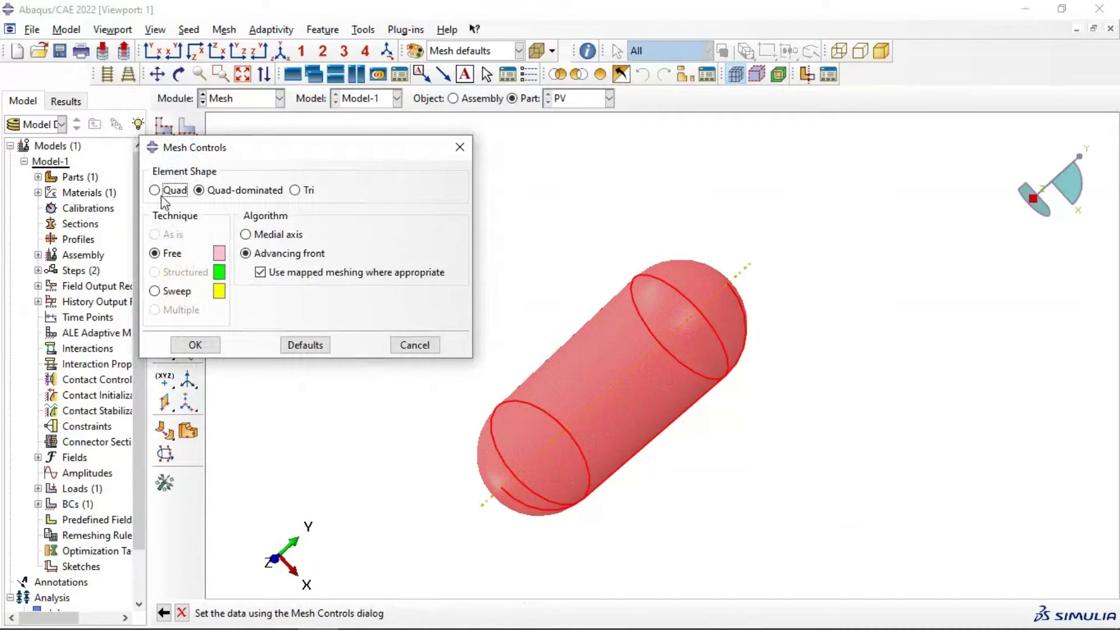
{"action": "left_click", "coordinate": [161, 192]}
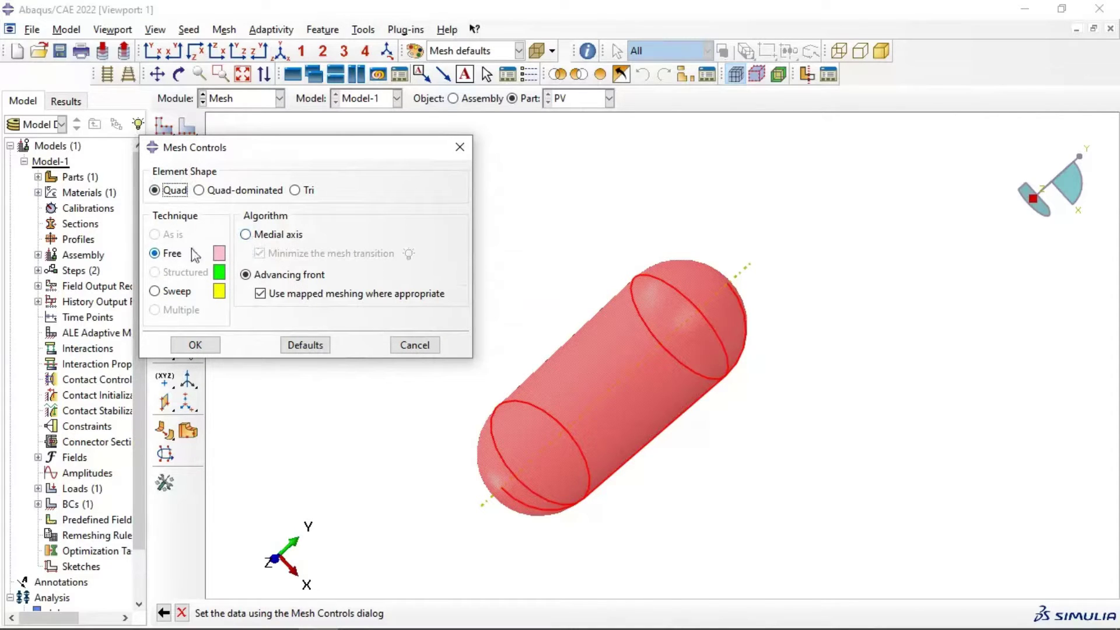
{"action": "left_click", "coordinate": [245, 235]}
{"action": "left_click", "coordinate": [195, 345]}
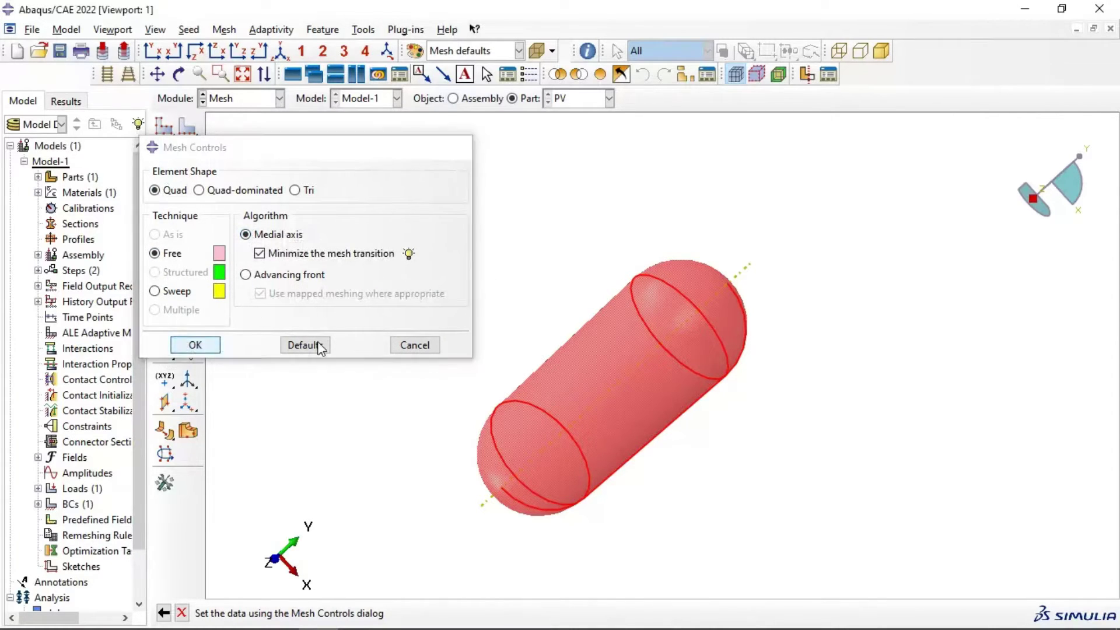
{"action": "left_click", "coordinate": [164, 149]}
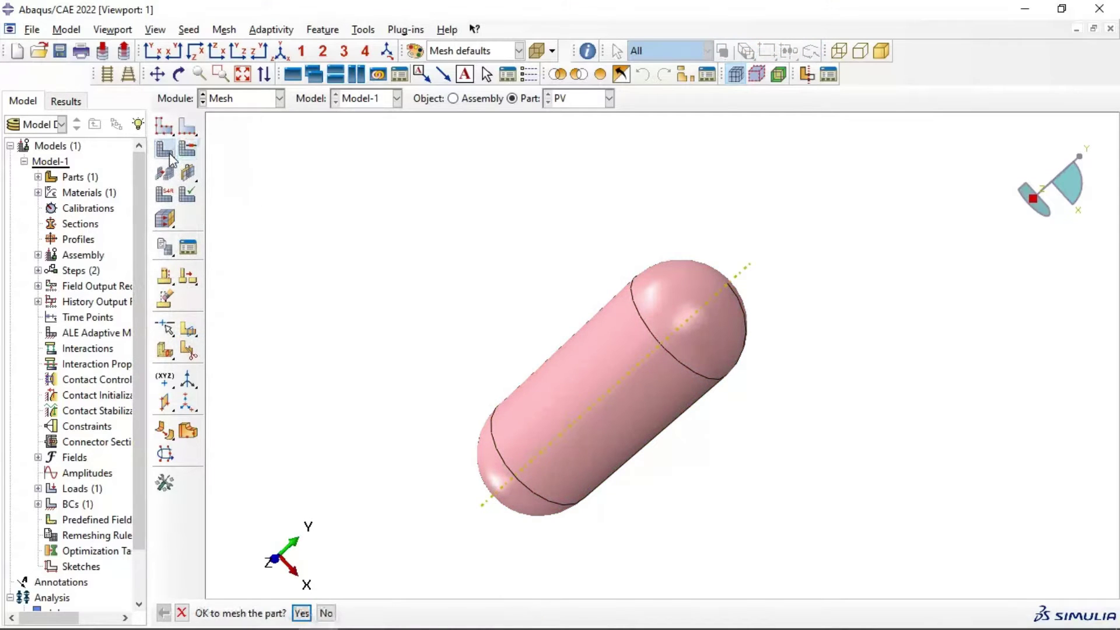
{"action": "left_click", "coordinate": [301, 613]}
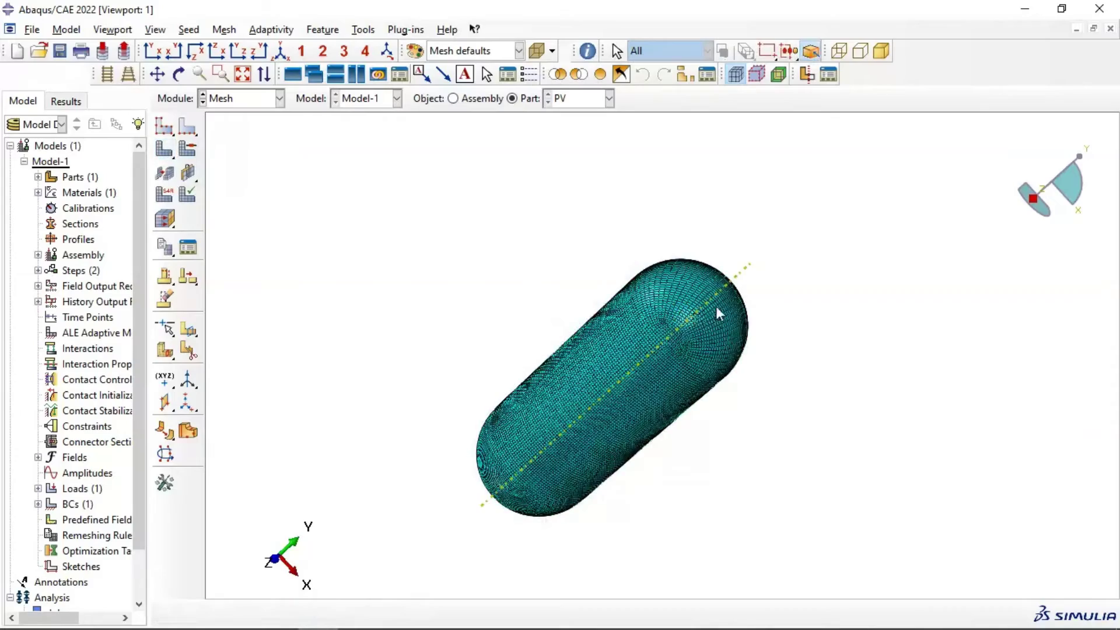
Step: Create a datum plane through three points on the vessel's seam: the cylinder-dome corner, the dome arc midpoint and the cylinder edge midpoint
{"action": "left_click_drag", "start_coordinate": [712, 303], "coordinate": [747, 437], "text": "ctrl+alt"}
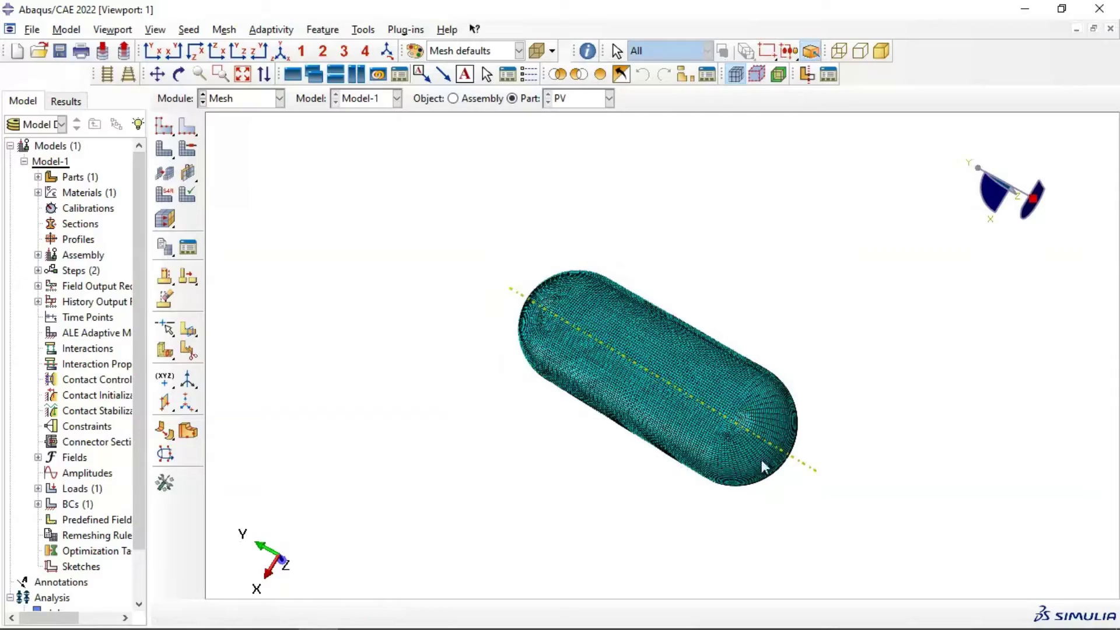
{"action": "scroll", "coordinate": [544, 298], "scroll_direction": "up", "scroll_amount": 5}
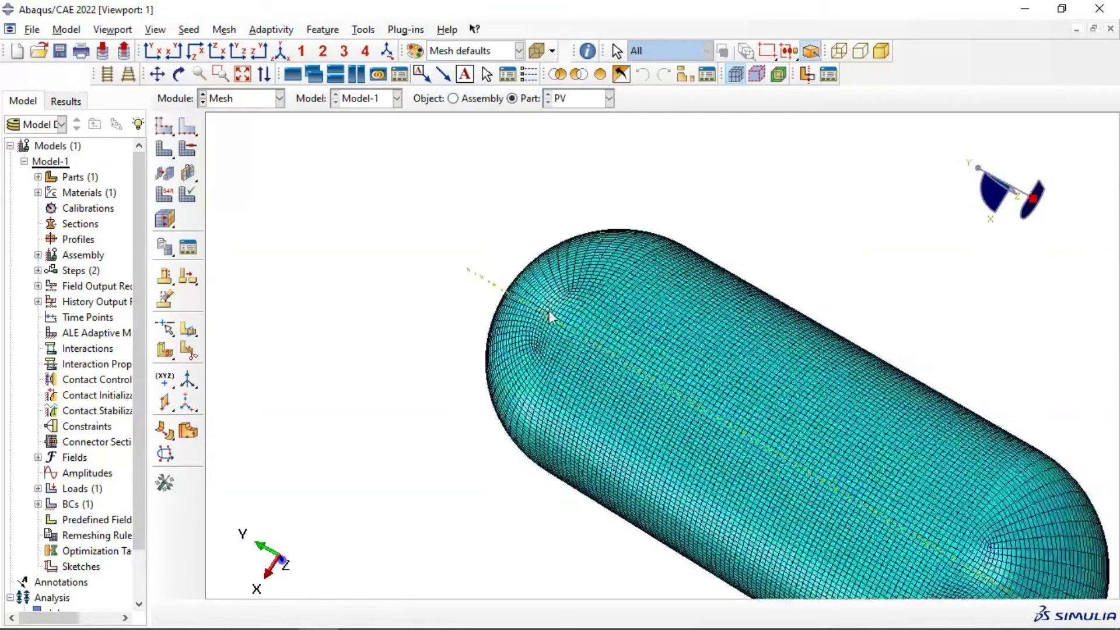
{"action": "left_click_drag", "start_coordinate": [568, 327], "coordinate": [656, 322], "text": "ctrl+alt"}
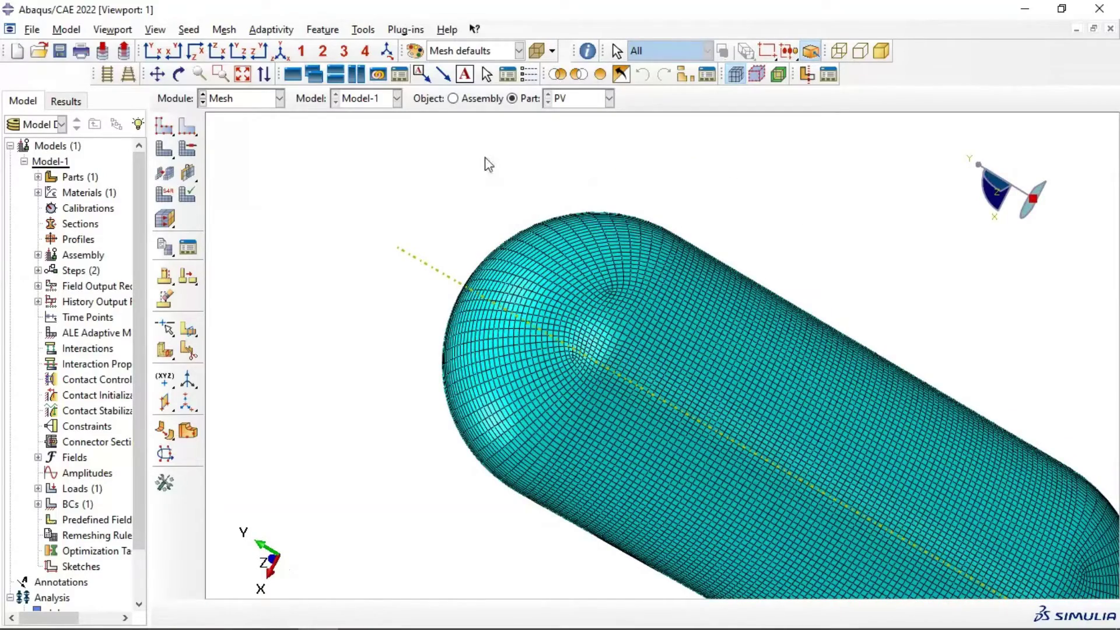
{"action": "scroll", "coordinate": [312, 212], "scroll_direction": "down", "scroll_amount": 5}
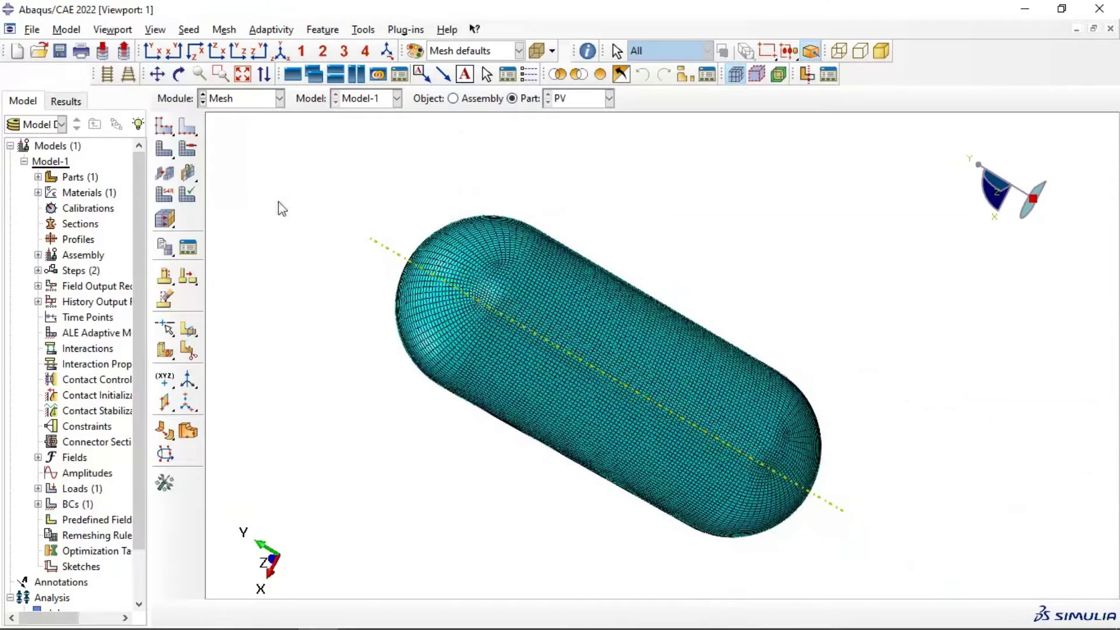
{"action": "left_click", "coordinate": [165, 402]}
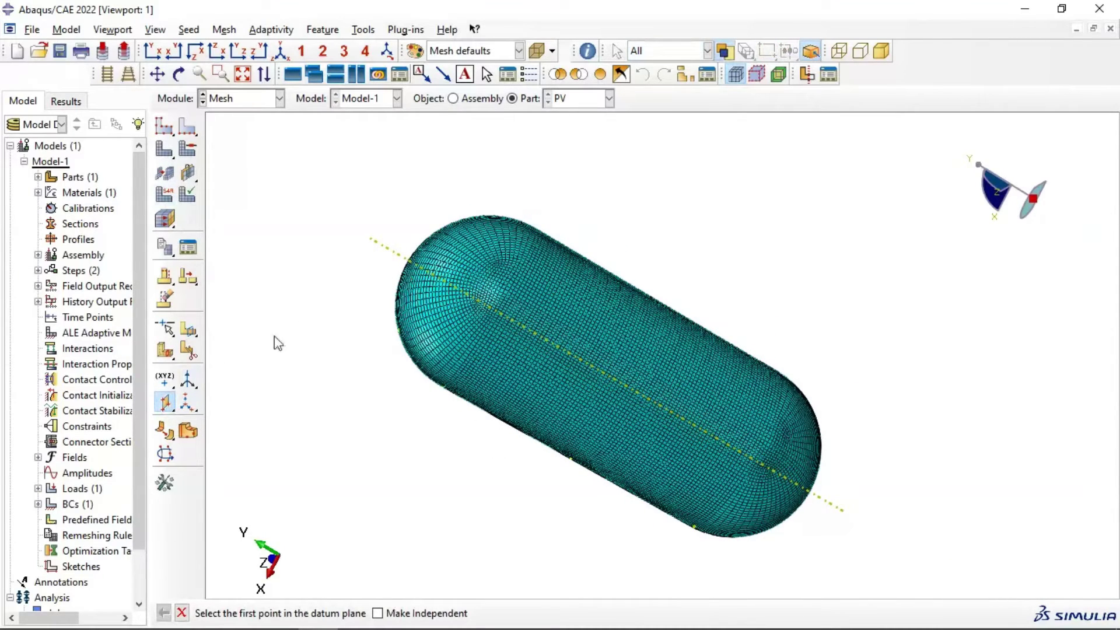
{"action": "left_click_drag", "start_coordinate": [400, 257], "coordinate": [569, 352], "text": "ctrl+alt"}
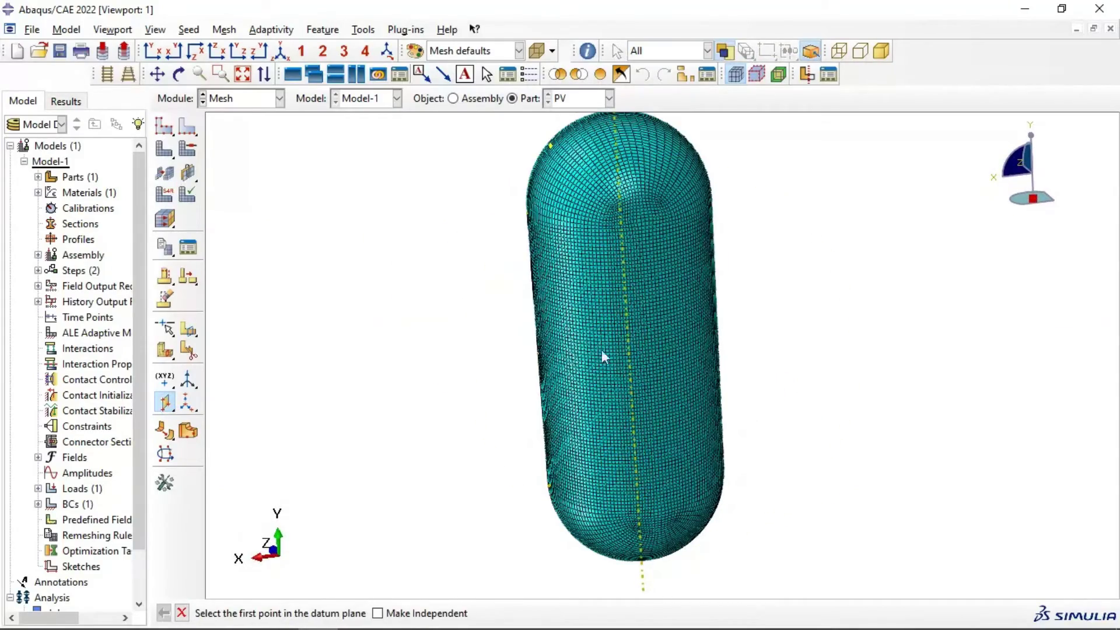
{"action": "scroll", "coordinate": [610, 319], "scroll_direction": "up", "scroll_amount": 3}
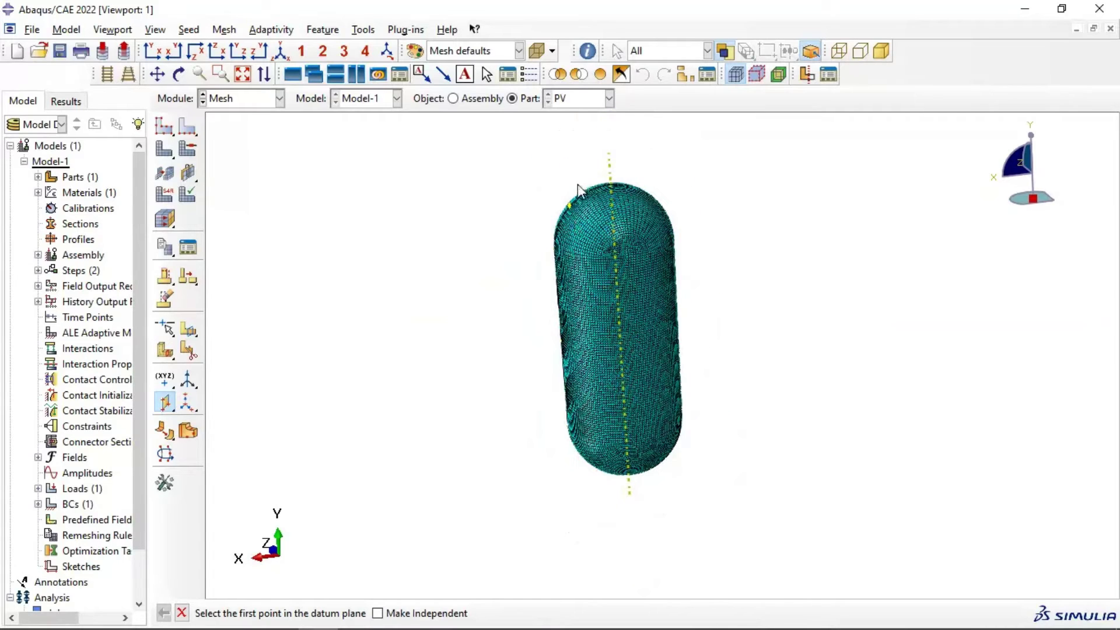
{"action": "left_click", "coordinate": [736, 75]}
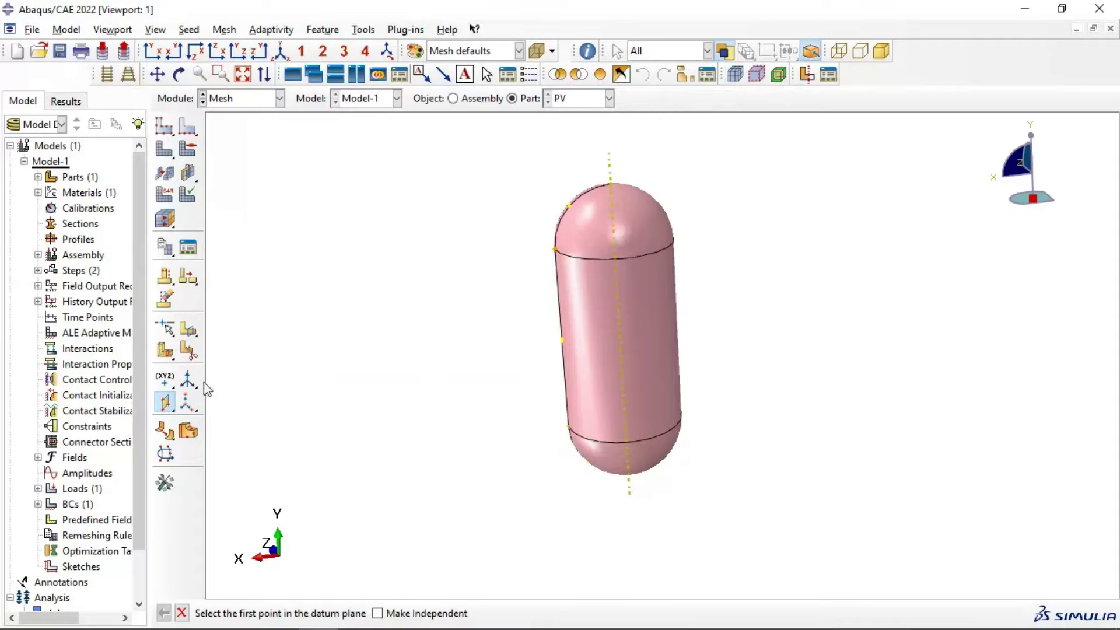
{"action": "left_click", "coordinate": [555, 250]}
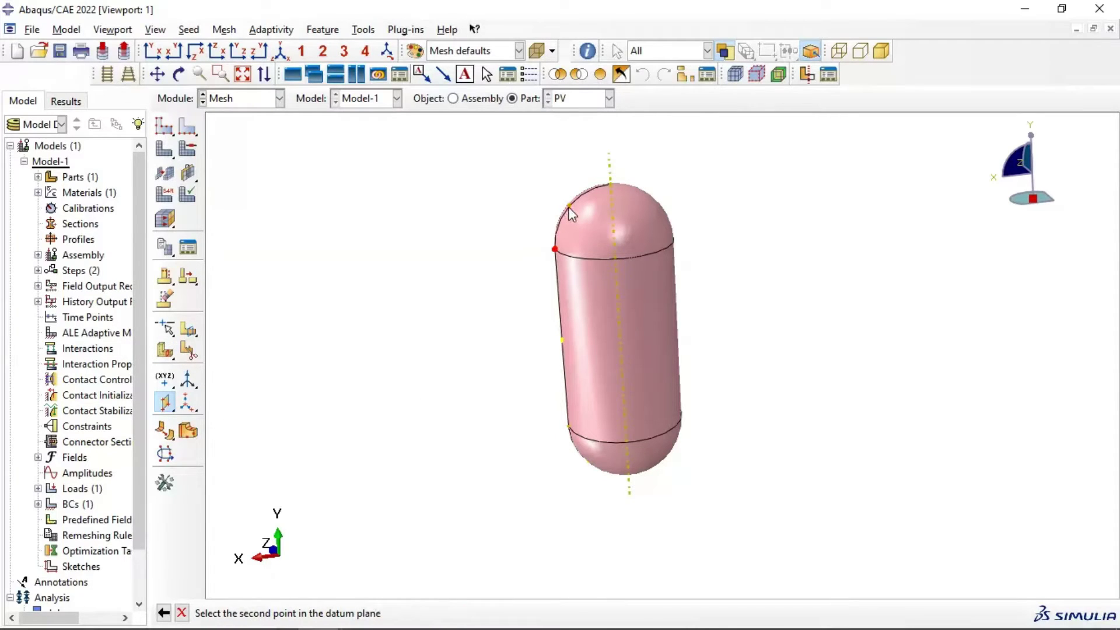
{"action": "left_click", "coordinate": [570, 207]}
{"action": "left_click", "coordinate": [563, 339]}
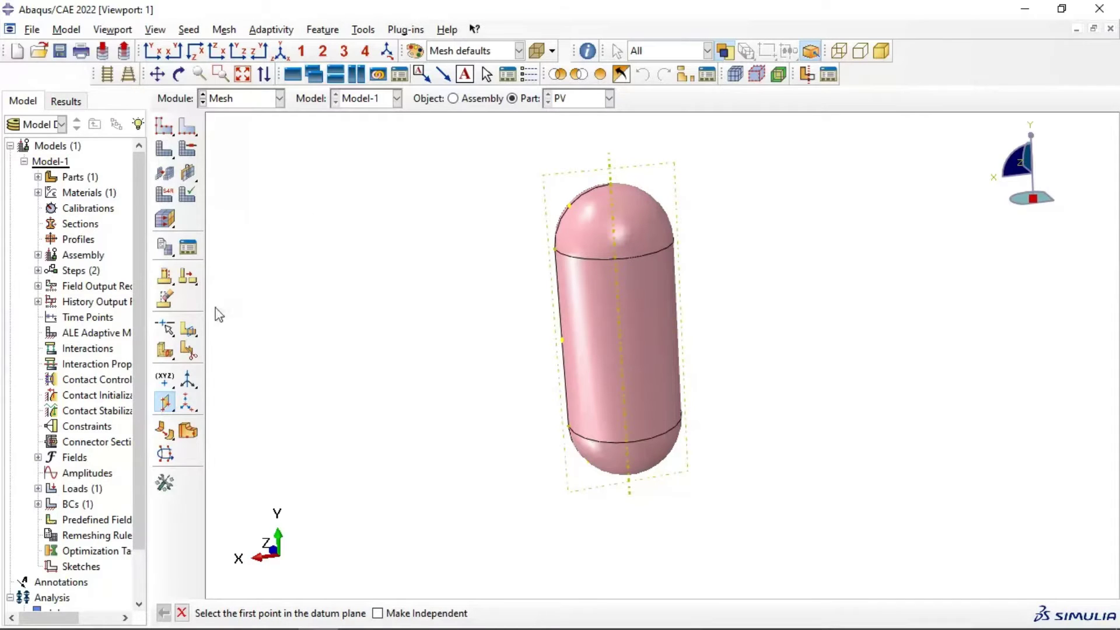
Step: Partition all faces of the PV part with the lengthwise datum plane, using the face partition method Use datum plane
{"action": "left_click", "coordinate": [187, 349]}
{"action": "left_click", "coordinate": [99, 249]}
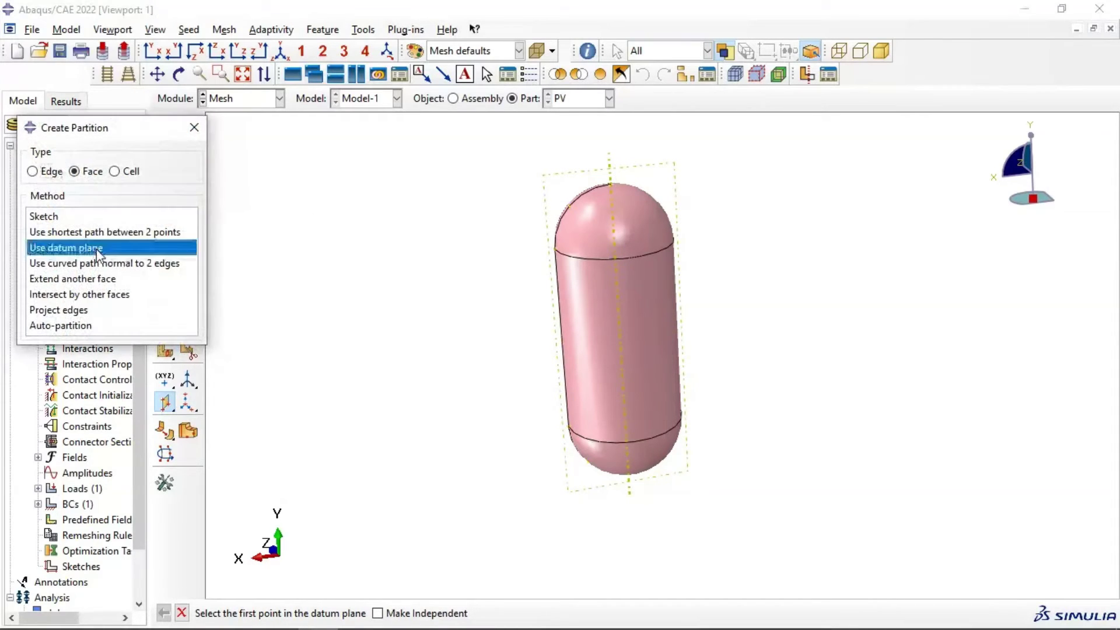
{"action": "left_click_drag", "start_coordinate": [519, 156], "coordinate": [833, 526]}
{"action": "left_click", "coordinate": [442, 610]}
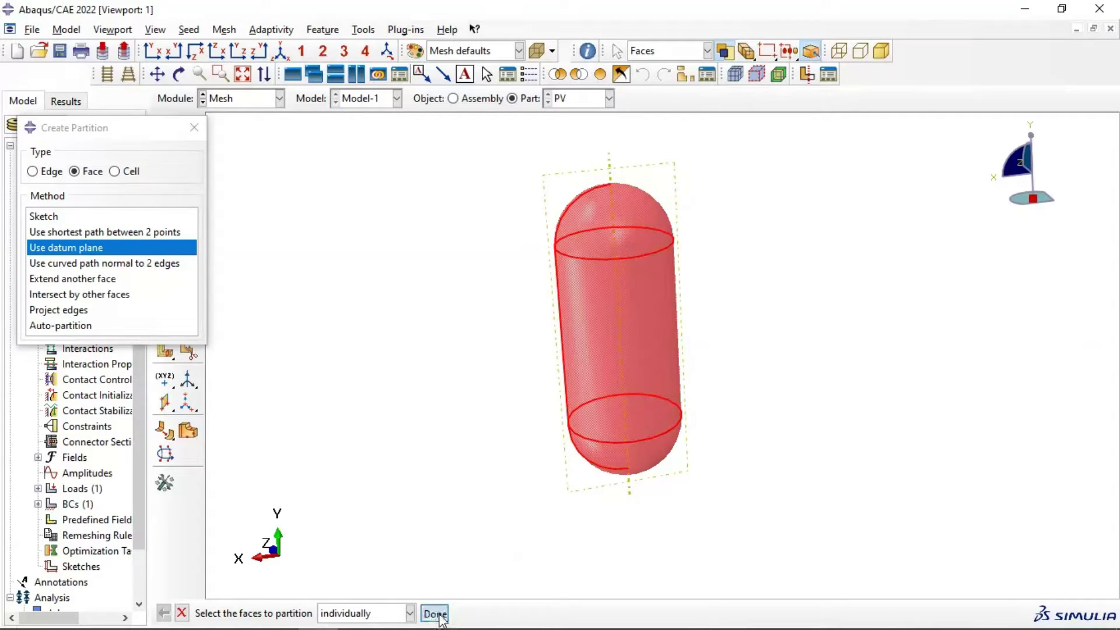
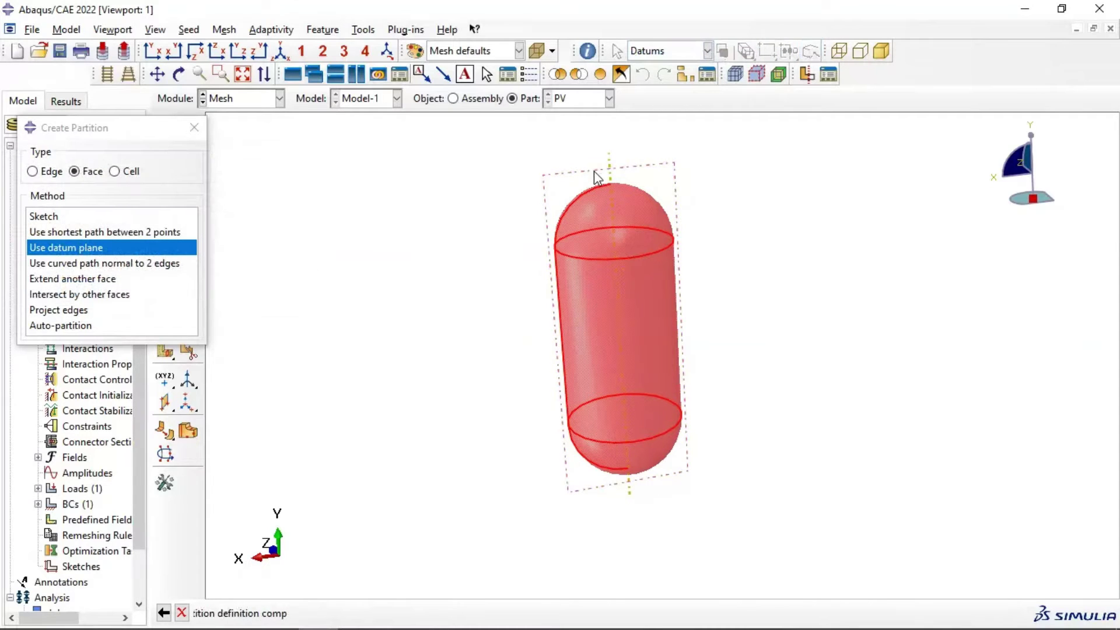
{"action": "left_click", "coordinate": [372, 613]}
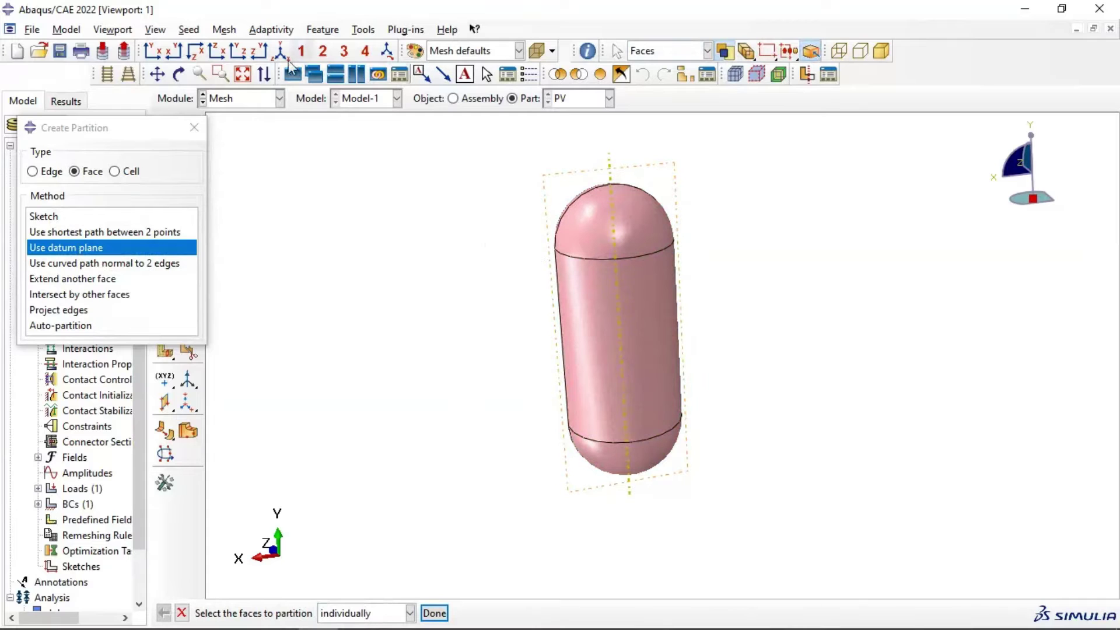
{"action": "left_click", "coordinate": [179, 75]}
{"action": "left_click_drag", "start_coordinate": [620, 250], "coordinate": [721, 299]}
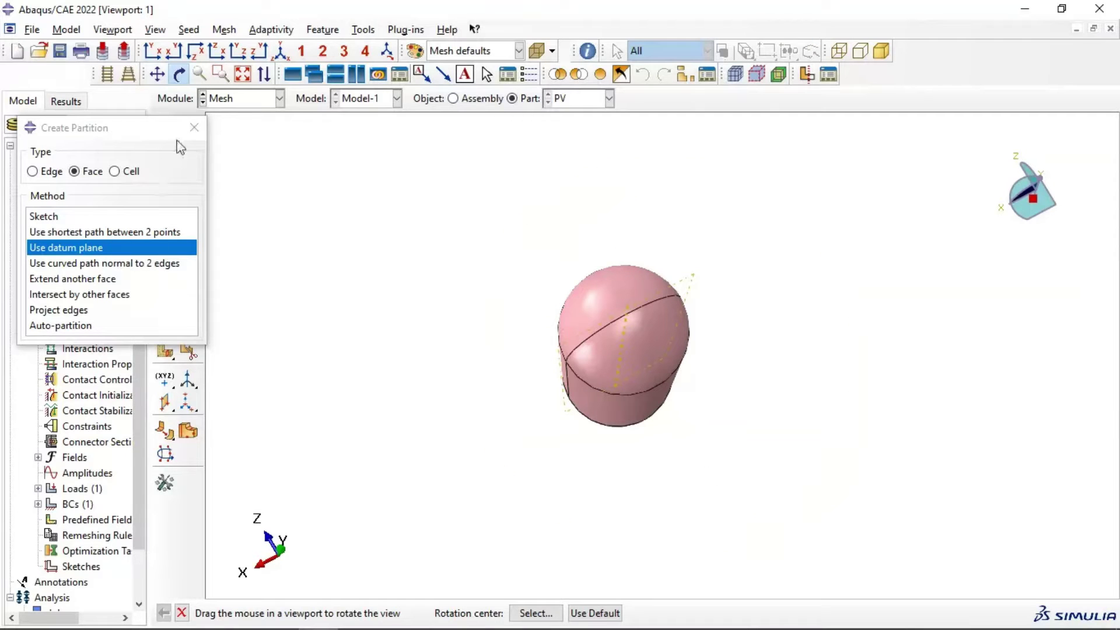
{"action": "left_click", "coordinate": [194, 127]}
Step: Create a second lengthwise datum plane, crossing the first, through the dome apex and the midpoints of both cylinder-dome circle edges
{"action": "left_click", "coordinate": [164, 403]}
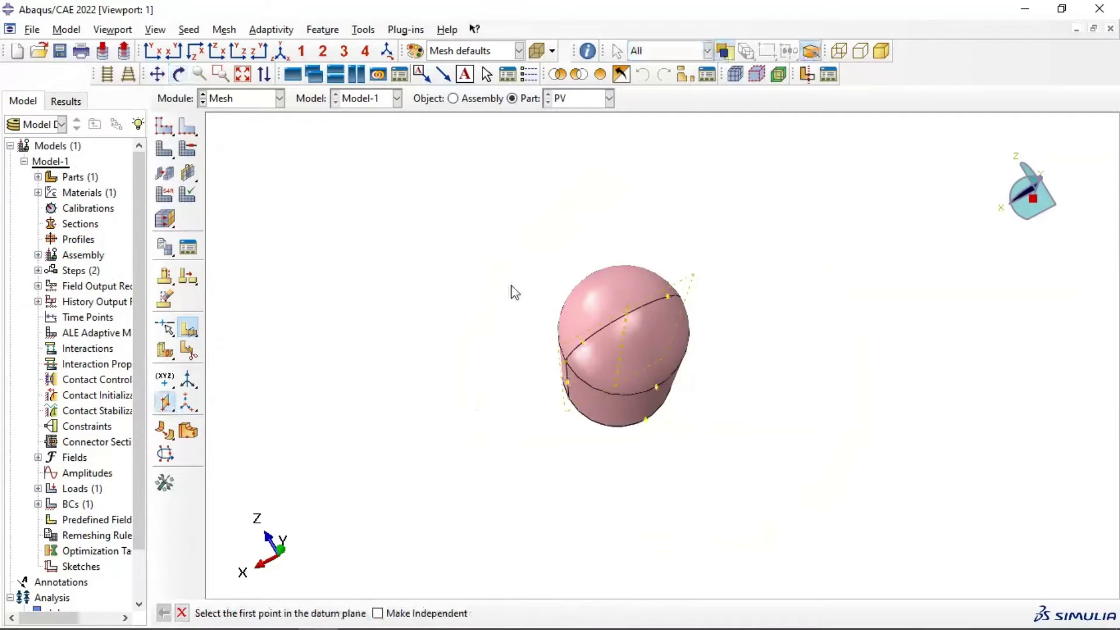
{"action": "left_click", "coordinate": [656, 387]}
{"action": "left_click", "coordinate": [628, 317]}
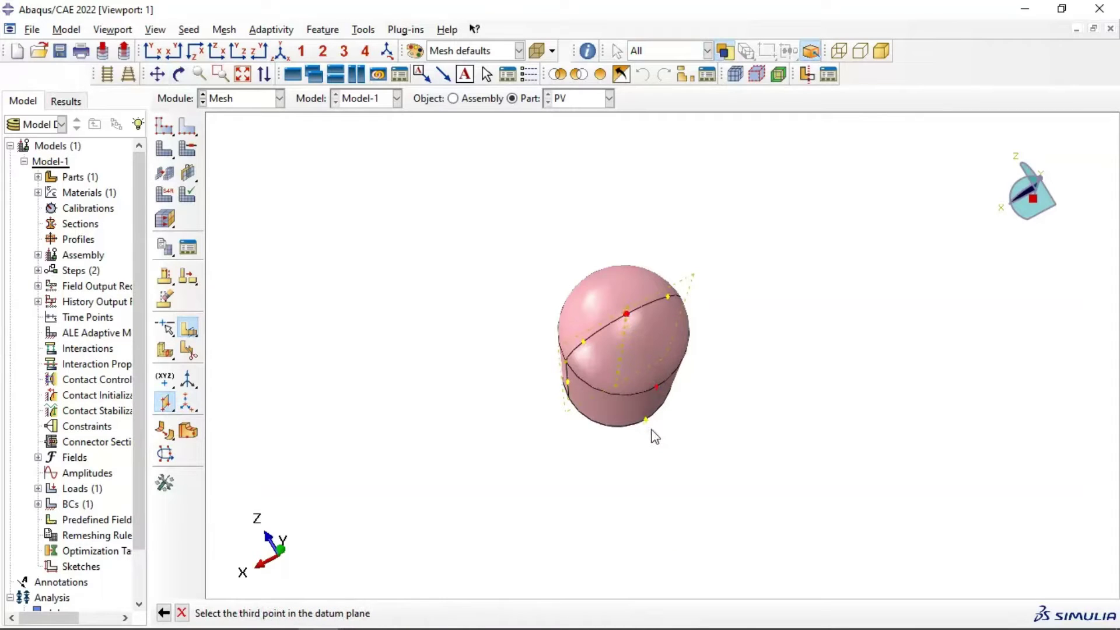
{"action": "left_click", "coordinate": [646, 421]}
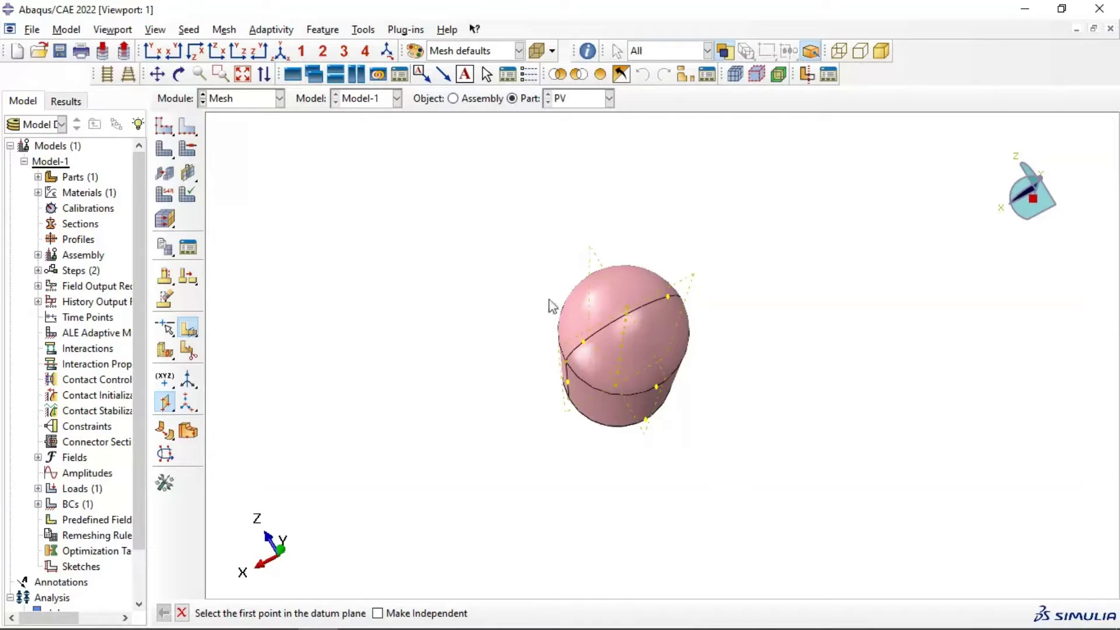
Step: Partition all faces of the vessel with the second datum plane so that the domes and cylinder are split into quarters
{"action": "left_click", "coordinate": [188, 330]}
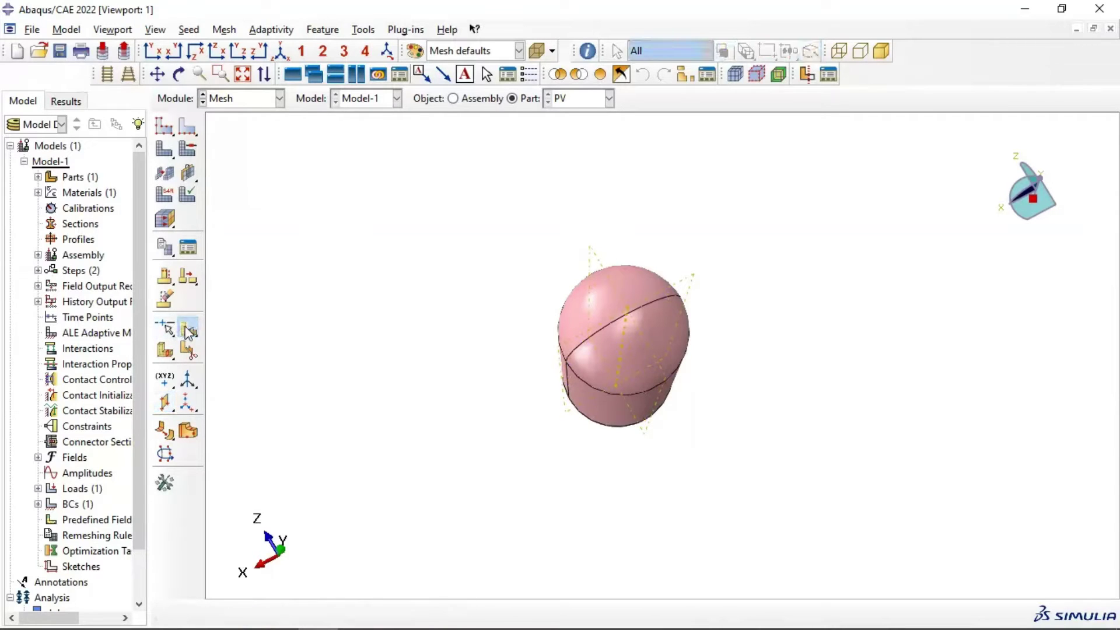
{"action": "left_click_drag", "start_coordinate": [438, 212], "coordinate": [913, 479]}
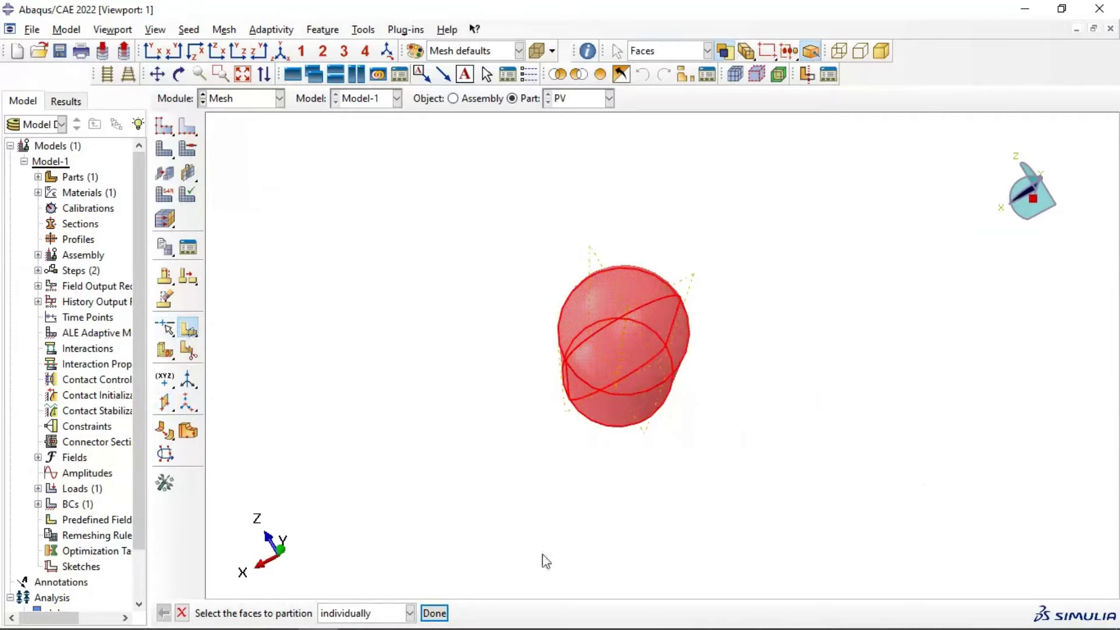
{"action": "left_click", "coordinate": [434, 613]}
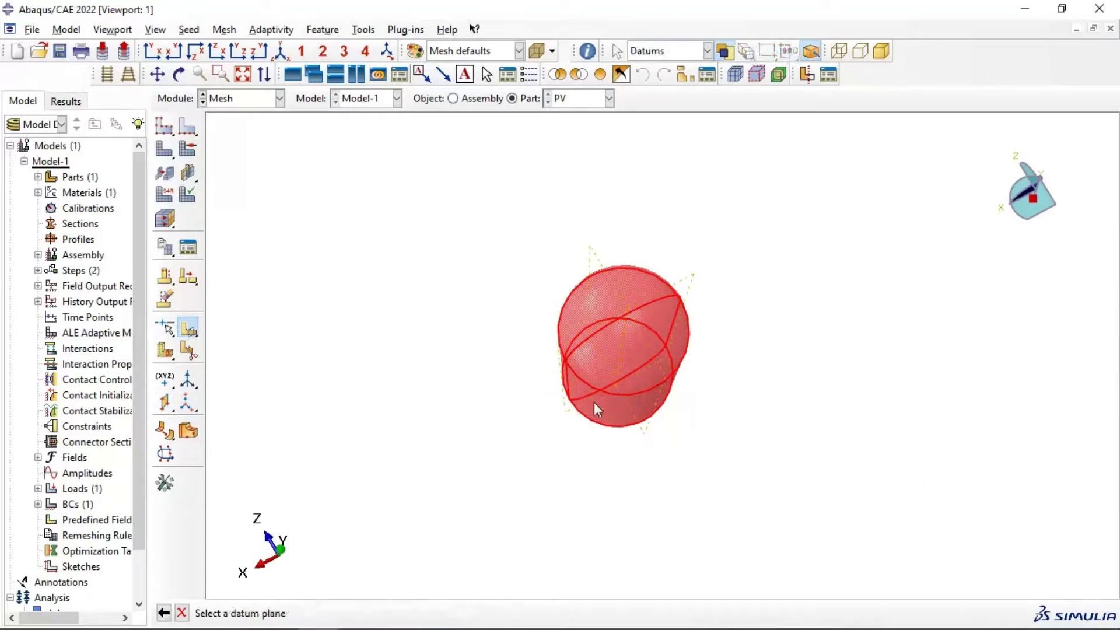
{"action": "left_click", "coordinate": [601, 260]}
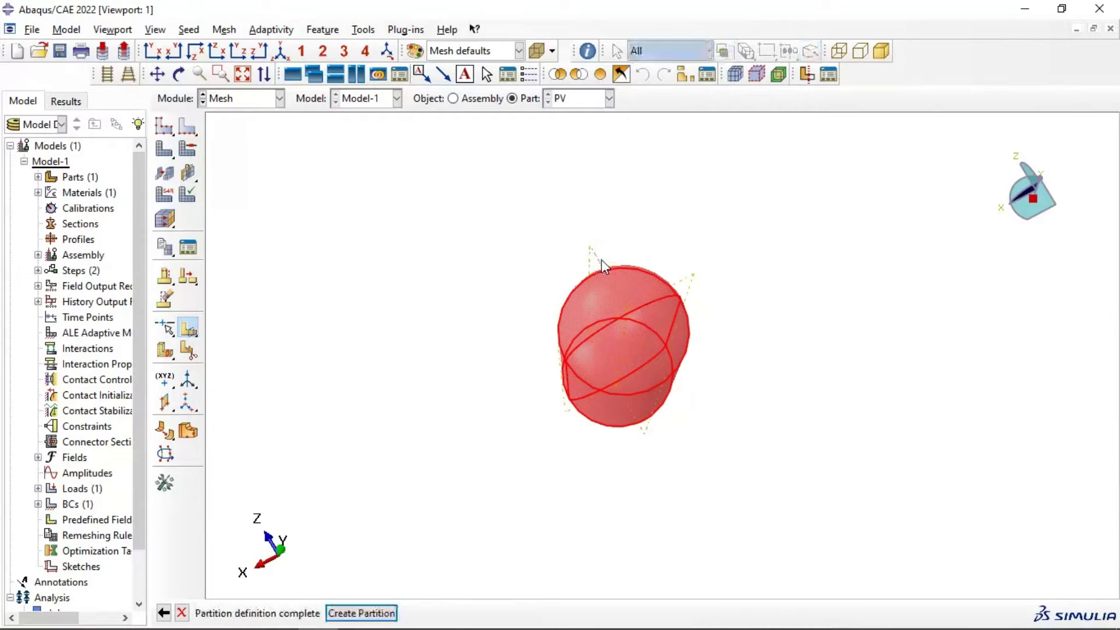
{"action": "left_click", "coordinate": [382, 613]}
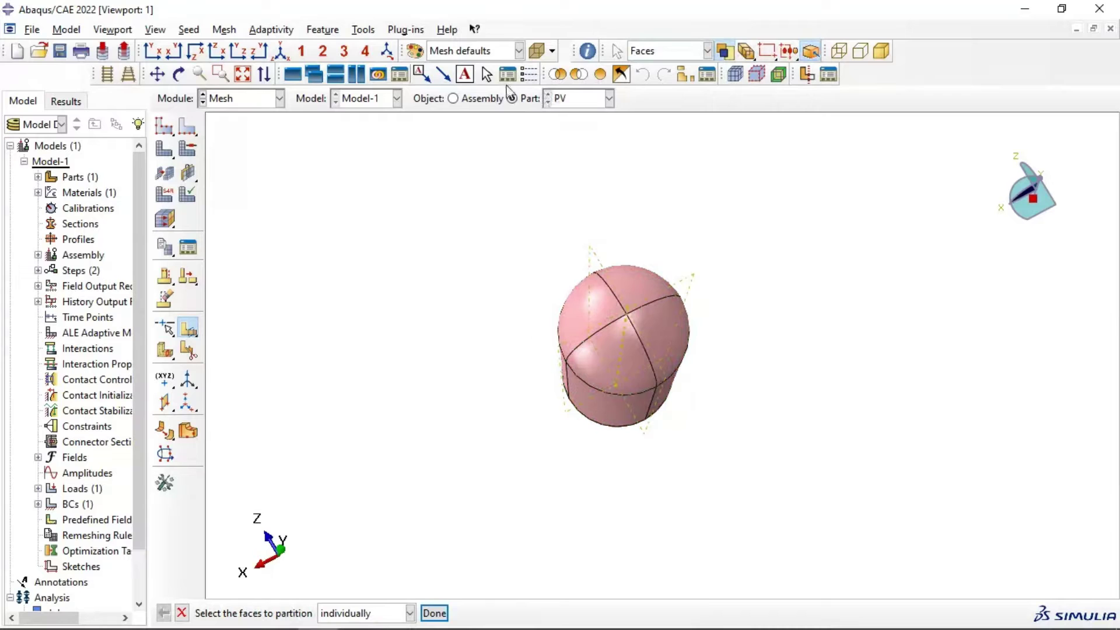
Step: Assign Quad elements with the Structured technique to all partitioned faces, keeping Minimize the mesh transition on
{"action": "left_click", "coordinate": [179, 74]}
{"action": "left_click_drag", "start_coordinate": [552, 337], "coordinate": [414, 226]}
{"action": "left_click", "coordinate": [187, 149]}
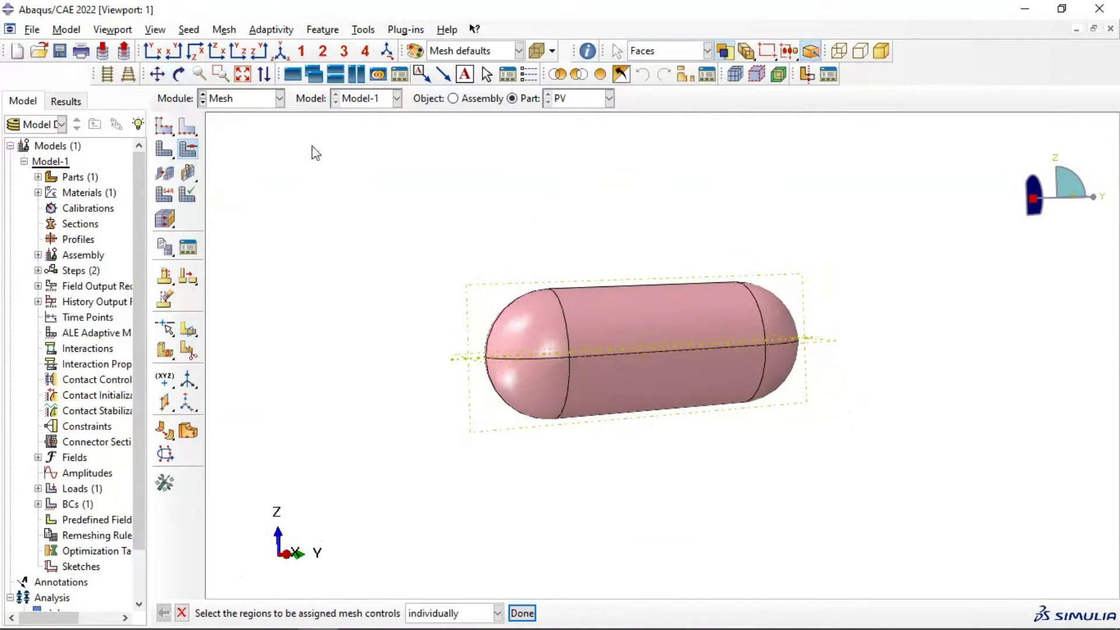
{"action": "left_click_drag", "start_coordinate": [361, 178], "coordinate": [1032, 536]}
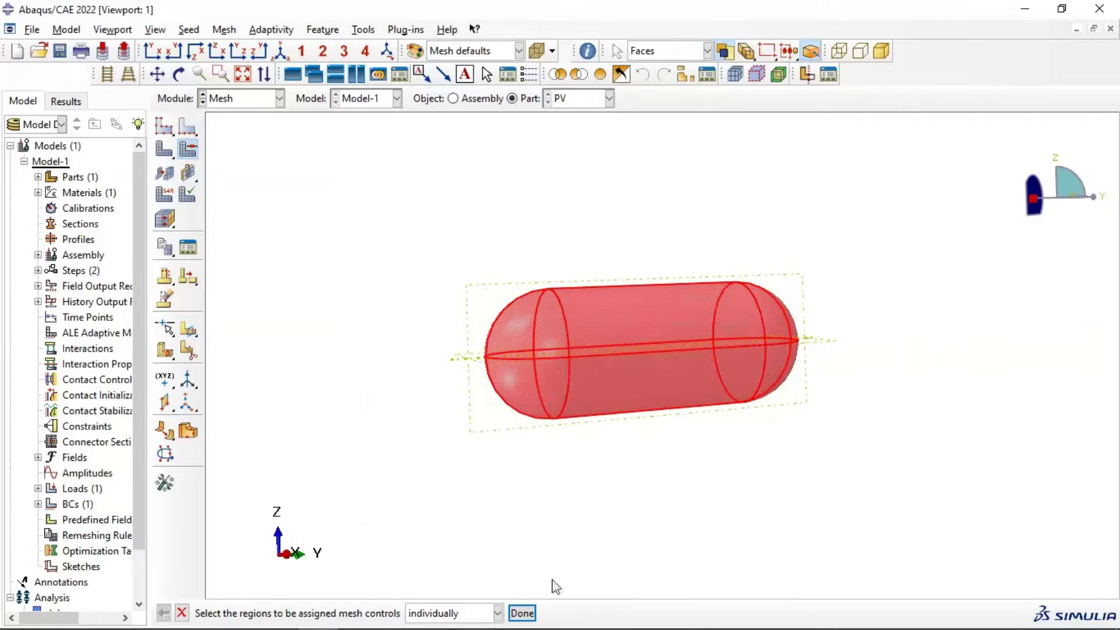
{"action": "left_click", "coordinate": [522, 613]}
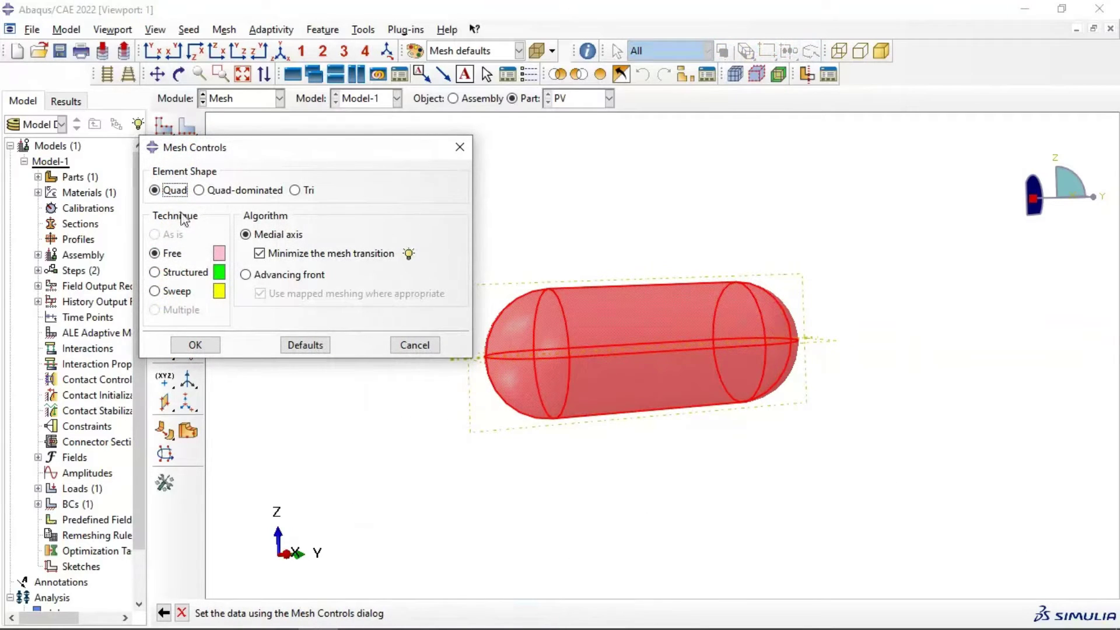
{"action": "left_click", "coordinate": [185, 271]}
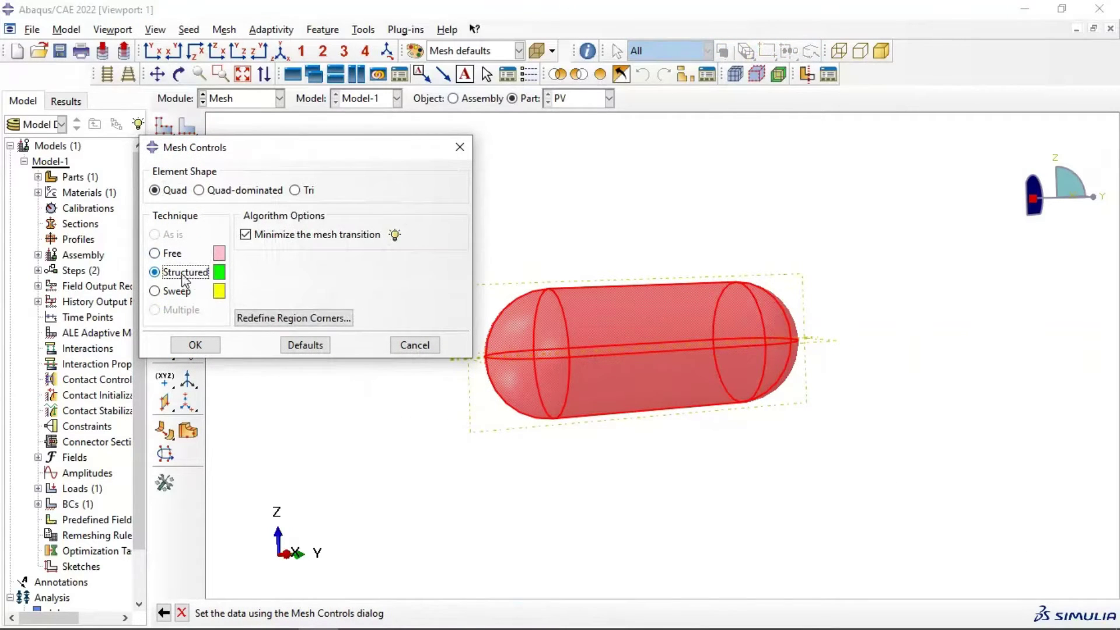
{"action": "left_click", "coordinate": [195, 345]}
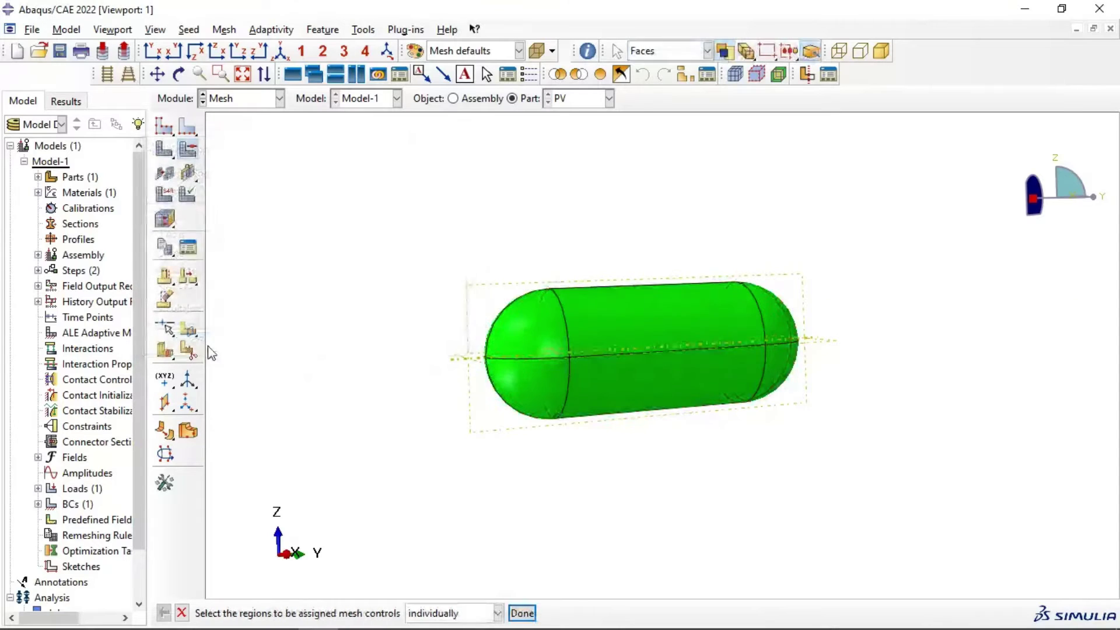
Step: Mesh the partitioned PV part and inspect the elements on its domes and cylinder
{"action": "left_click", "coordinate": [164, 149]}
{"action": "left_click", "coordinate": [301, 612]}
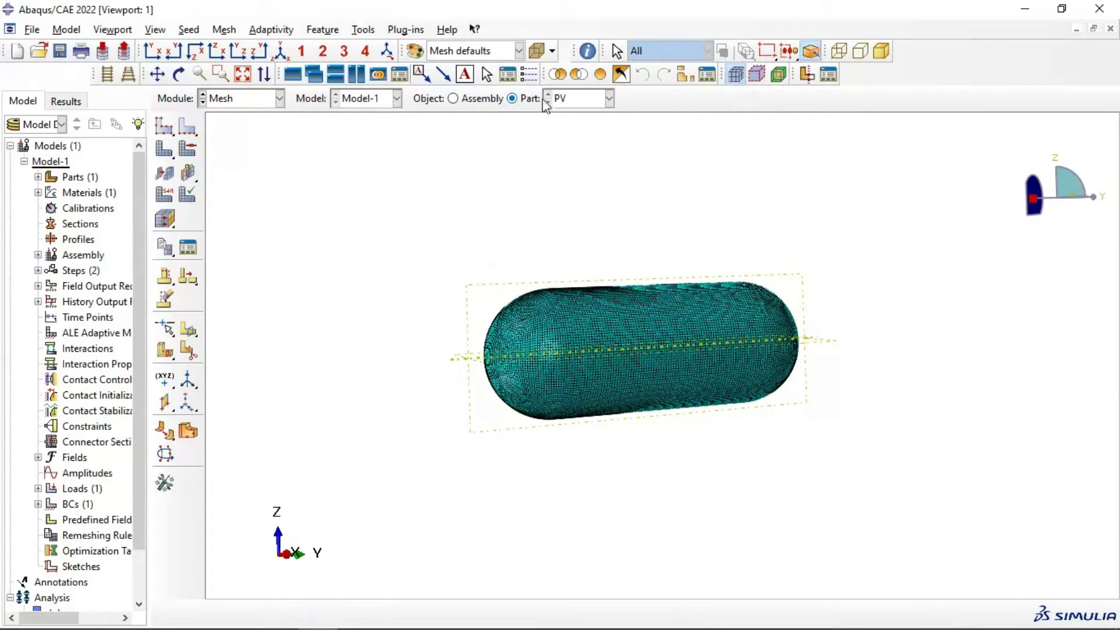
{"action": "scroll", "coordinate": [654, 338], "scroll_direction": "up", "scroll_amount": 3}
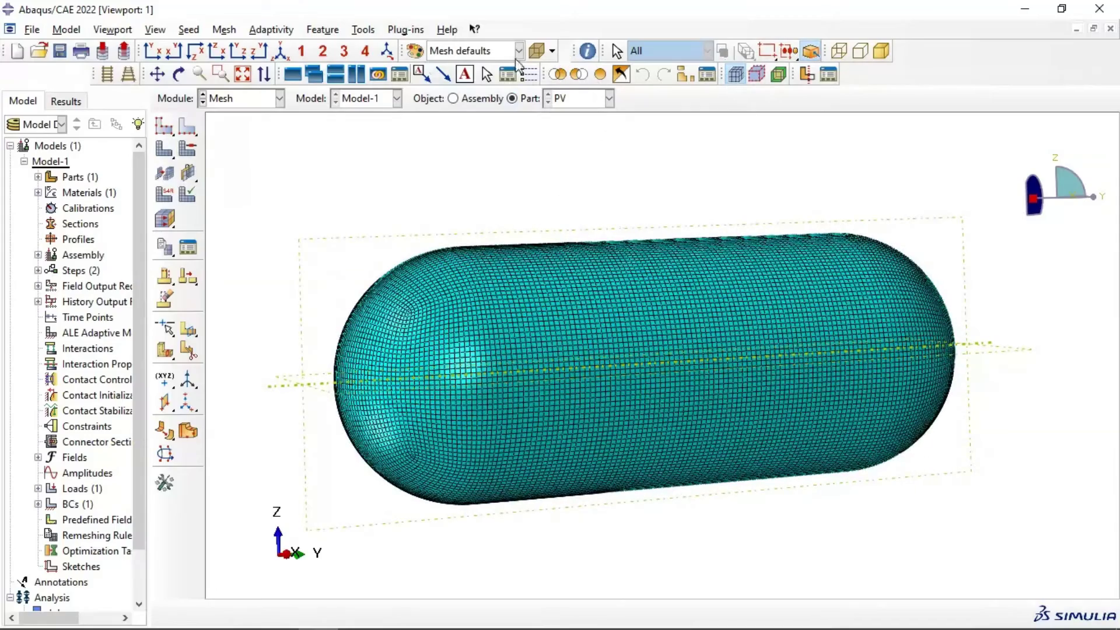
{"action": "left_click", "coordinate": [179, 74]}
{"action": "left_click_drag", "start_coordinate": [429, 320], "coordinate": [601, 365]}
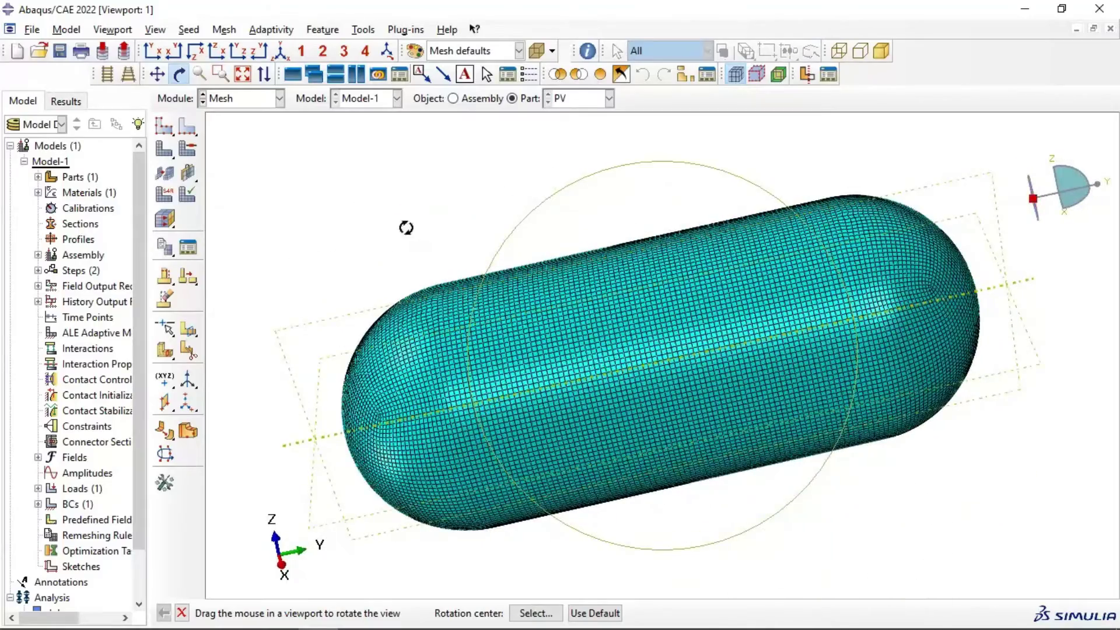
Step: Create a full-analysis job named CompositePV from Model-1 with the default submission settings
{"action": "left_click", "coordinate": [236, 99]}
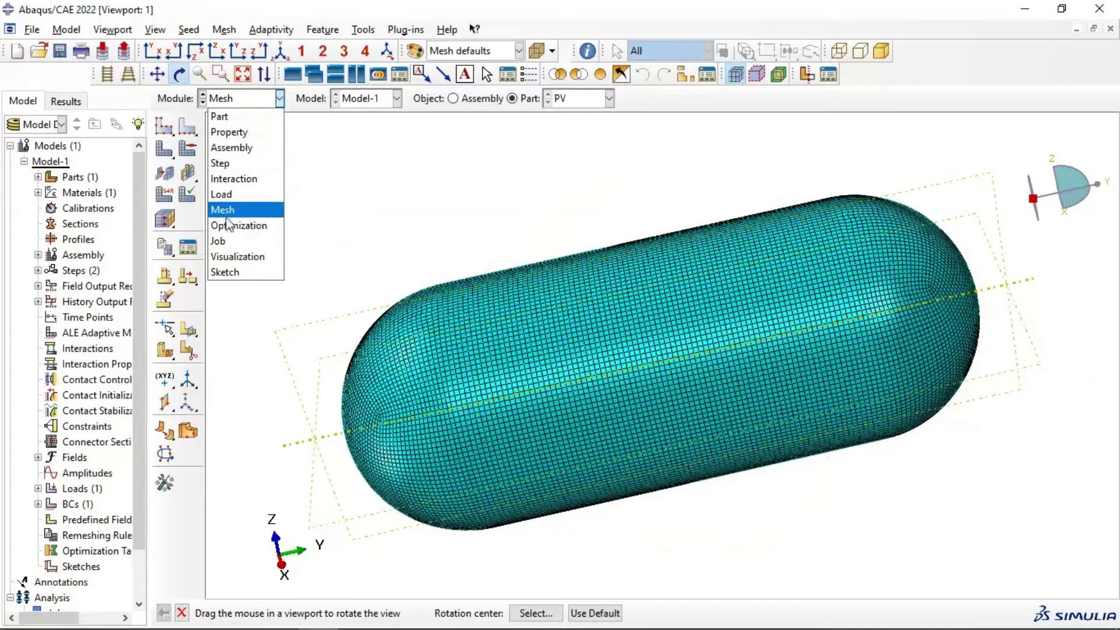
{"action": "left_click", "coordinate": [226, 241]}
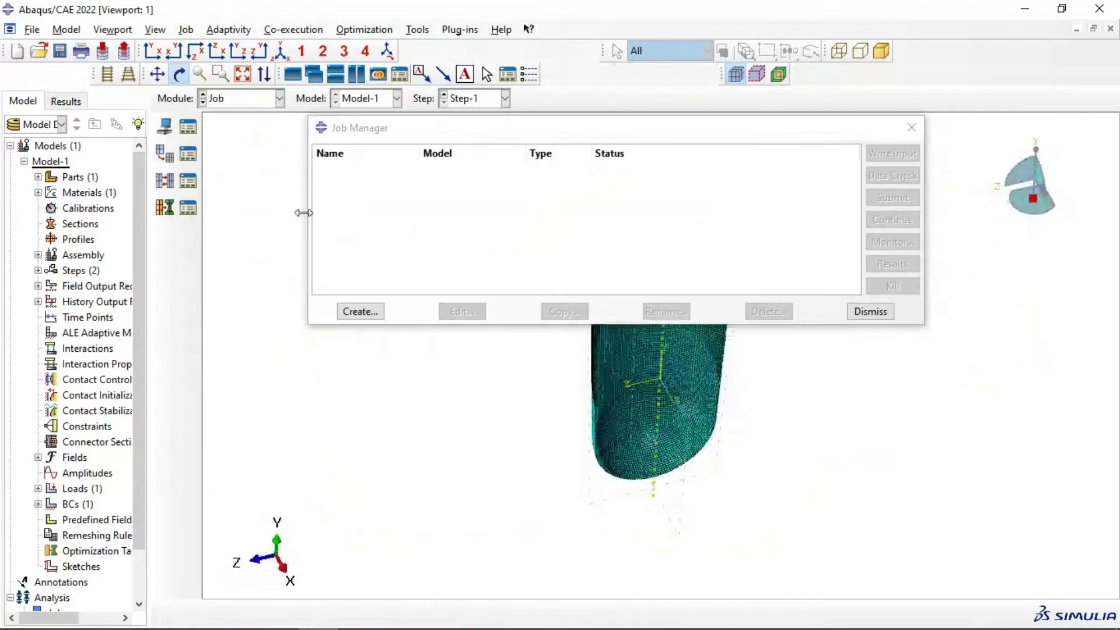
{"action": "left_click", "coordinate": [367, 311]}
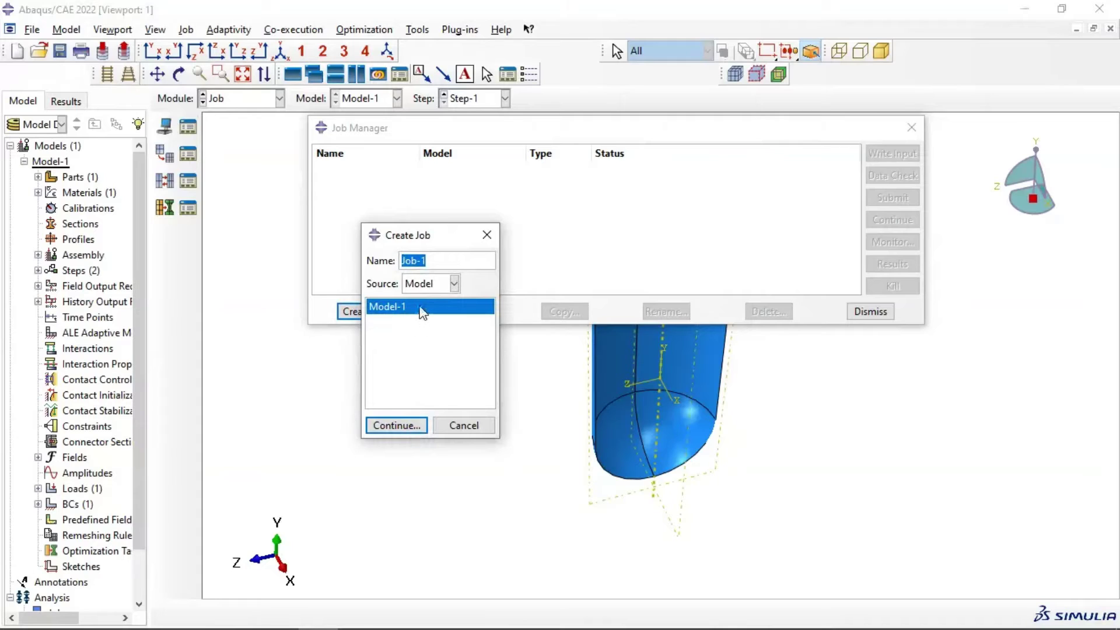
{"action": "type", "text": "Cp"}
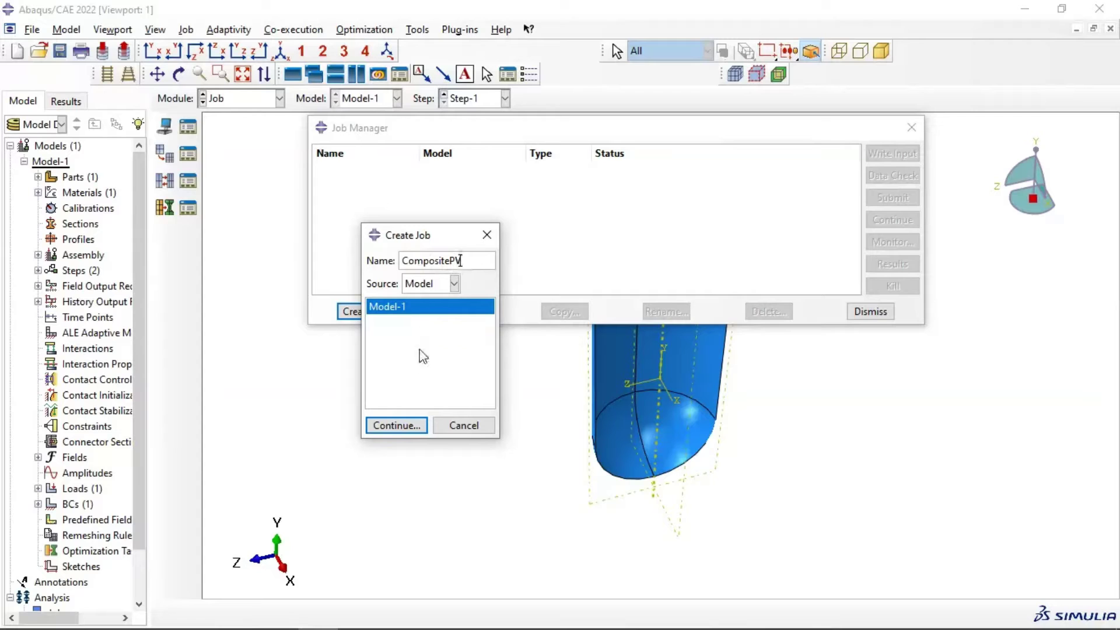
{"action": "left_click", "coordinate": [409, 424]}
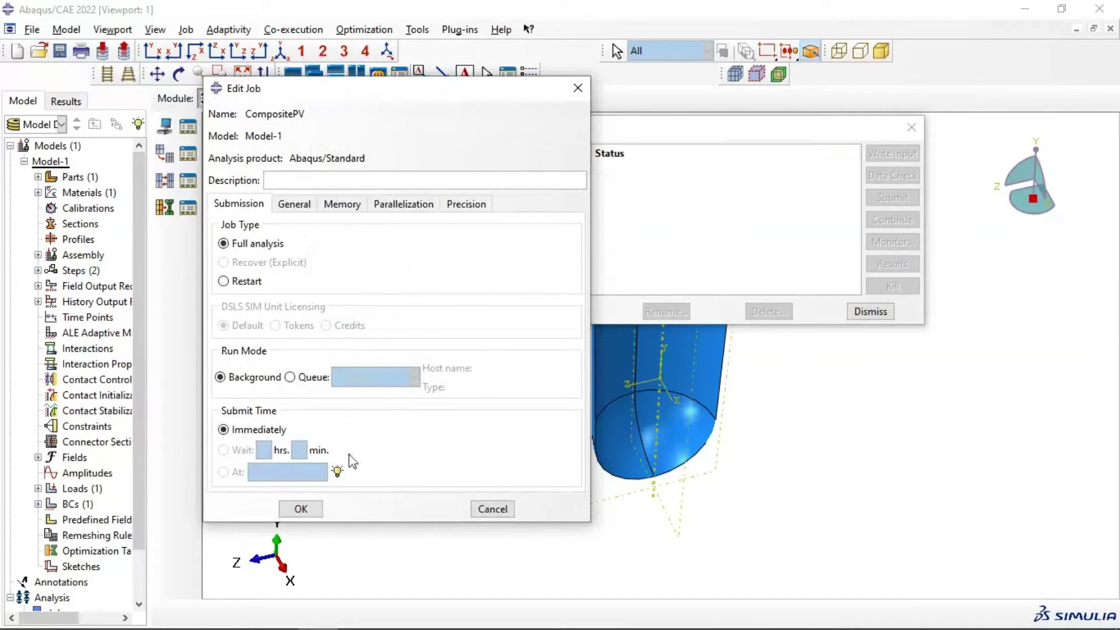
{"action": "left_click", "coordinate": [309, 508]}
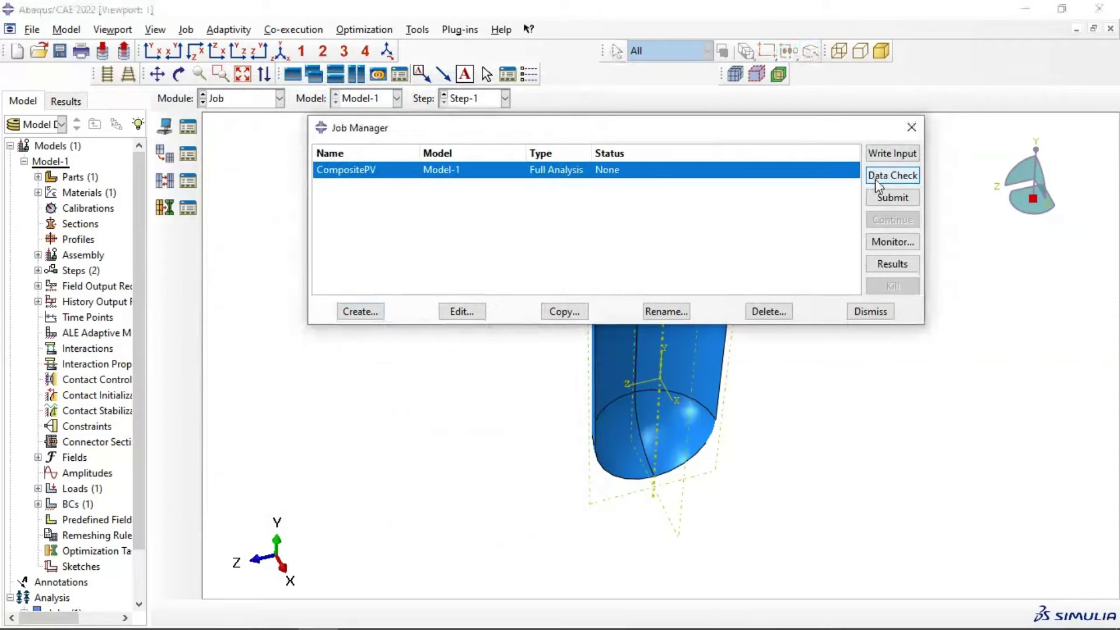
Step: Run a data check on the CompositePV job and continue it to a full analysis, overwriting the existing job files
{"action": "left_click", "coordinate": [874, 178]}
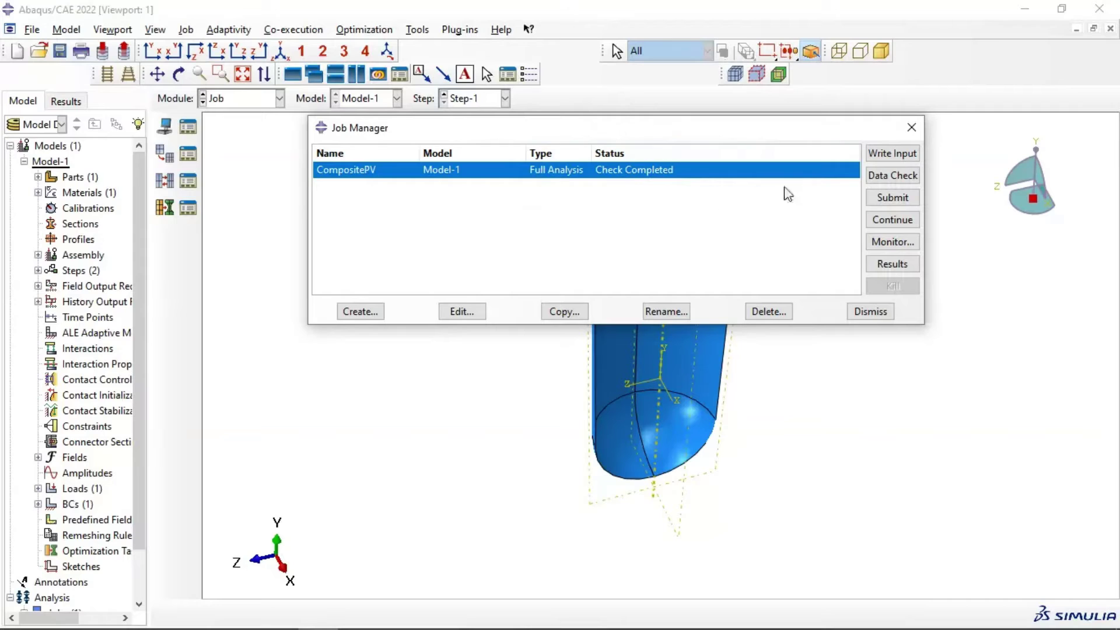
{"action": "left_click", "coordinate": [888, 220]}
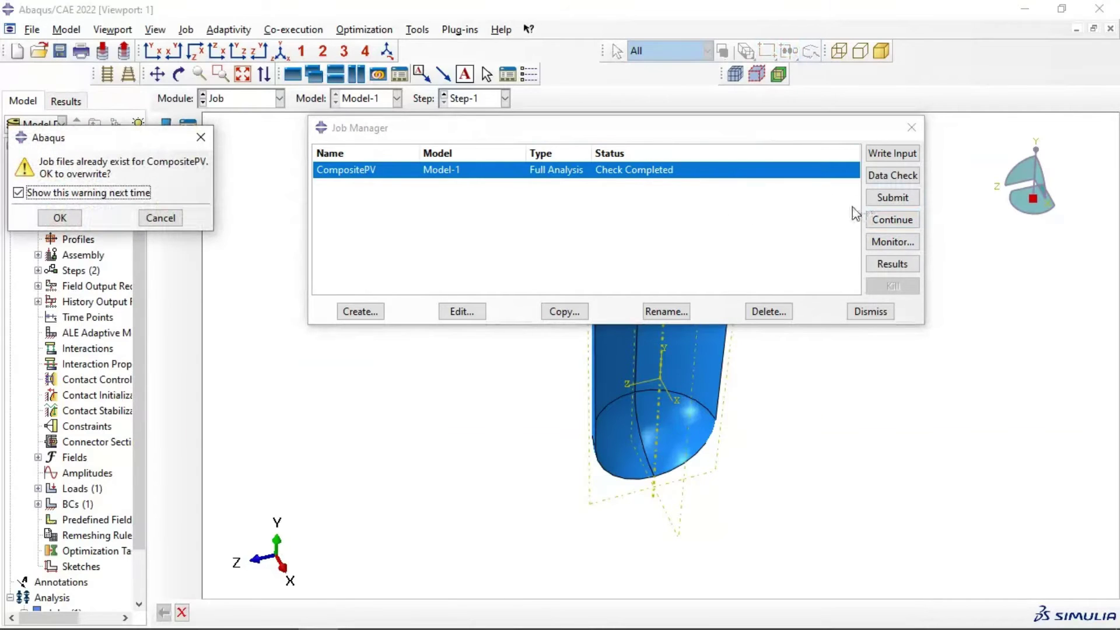
{"action": "left_click_drag", "start_coordinate": [150, 137], "coordinate": [354, 140]}
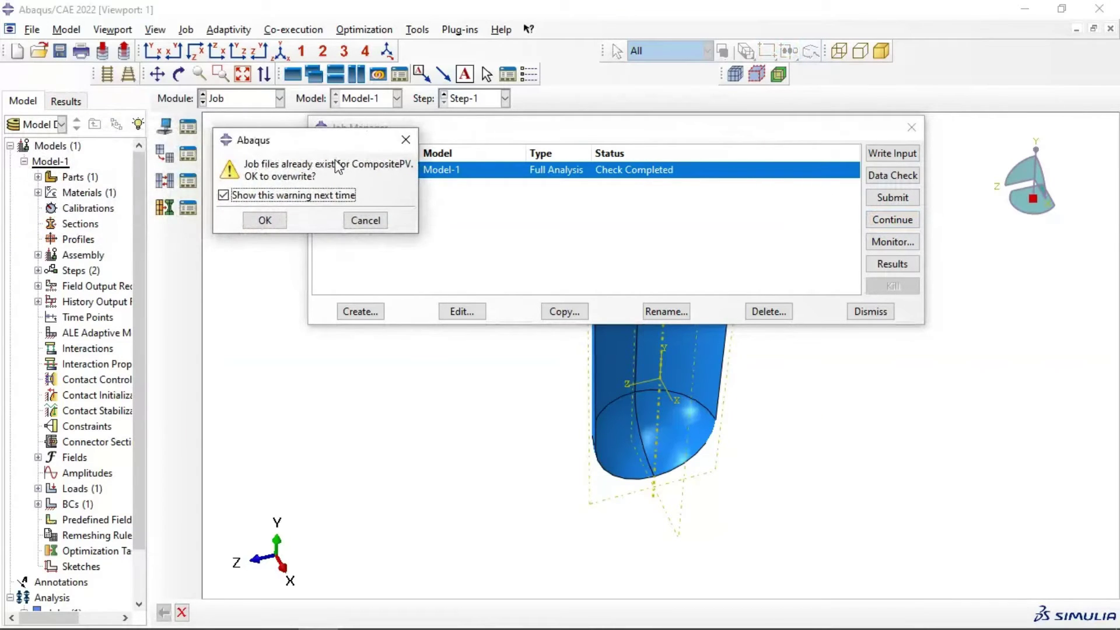
{"action": "left_click", "coordinate": [276, 227]}
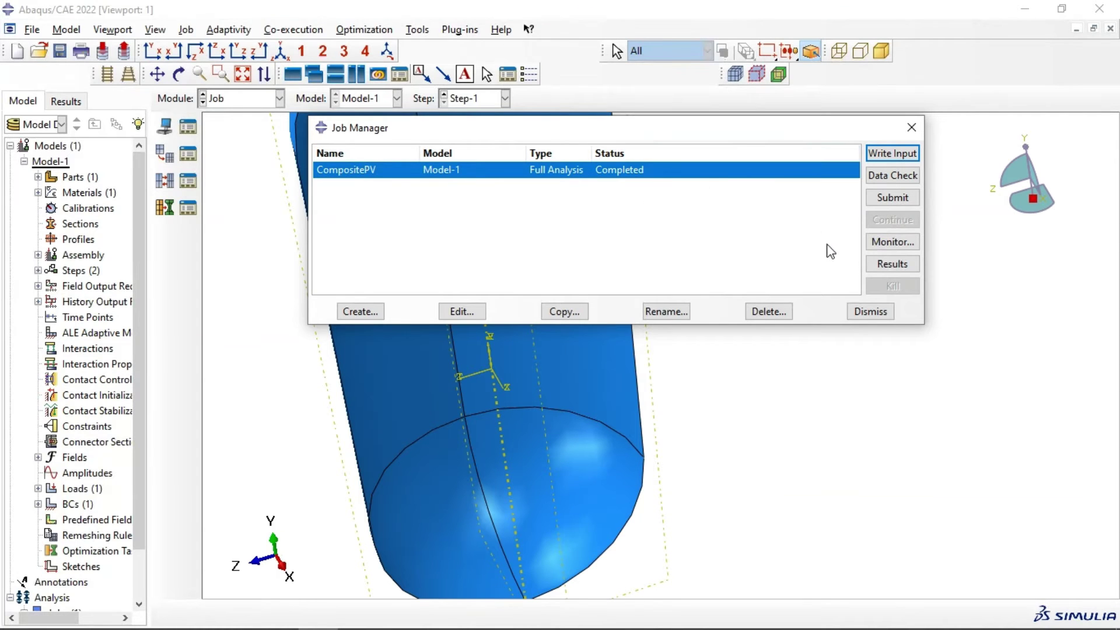
Step: Open the CompositePV results and compare the undeformed shape with the deformed shape of the vessel
{"action": "left_click", "coordinate": [886, 267]}
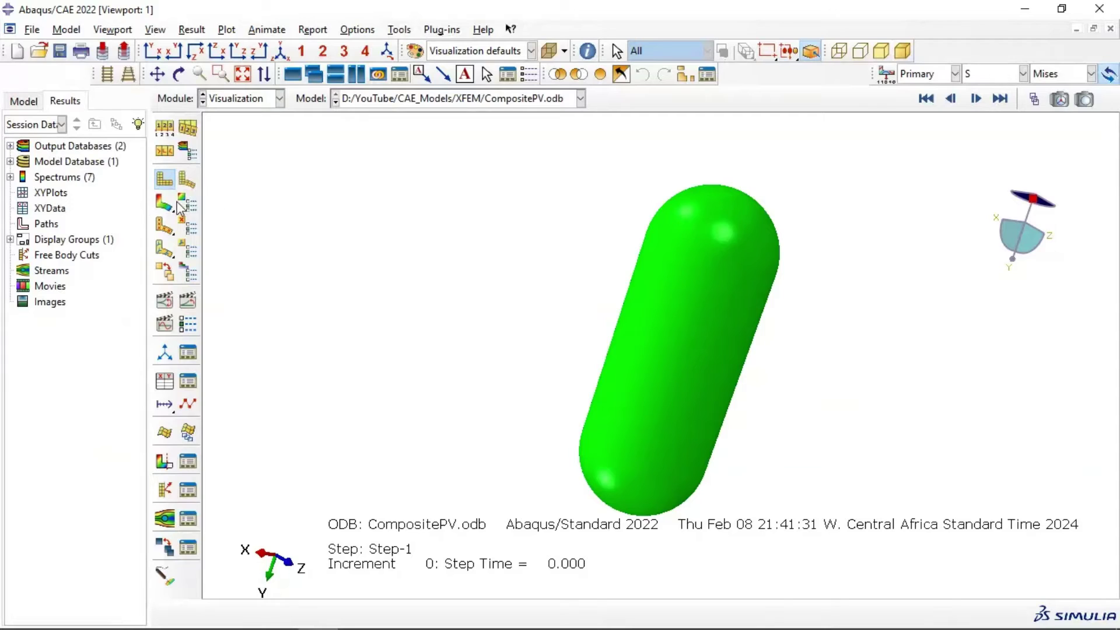
{"action": "left_click", "coordinate": [188, 179]}
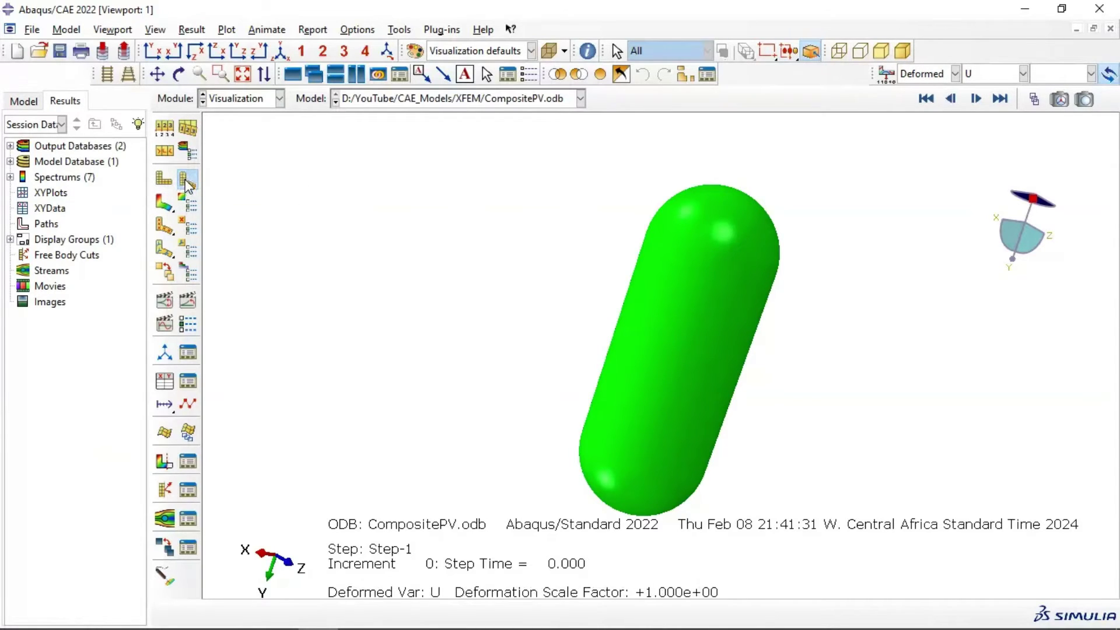
{"action": "left_click", "coordinate": [163, 178]}
{"action": "left_click", "coordinate": [188, 180]}
Step: Set the uniform deformation scale factor of the deformed plot to 10
{"action": "left_click", "coordinate": [165, 129]}
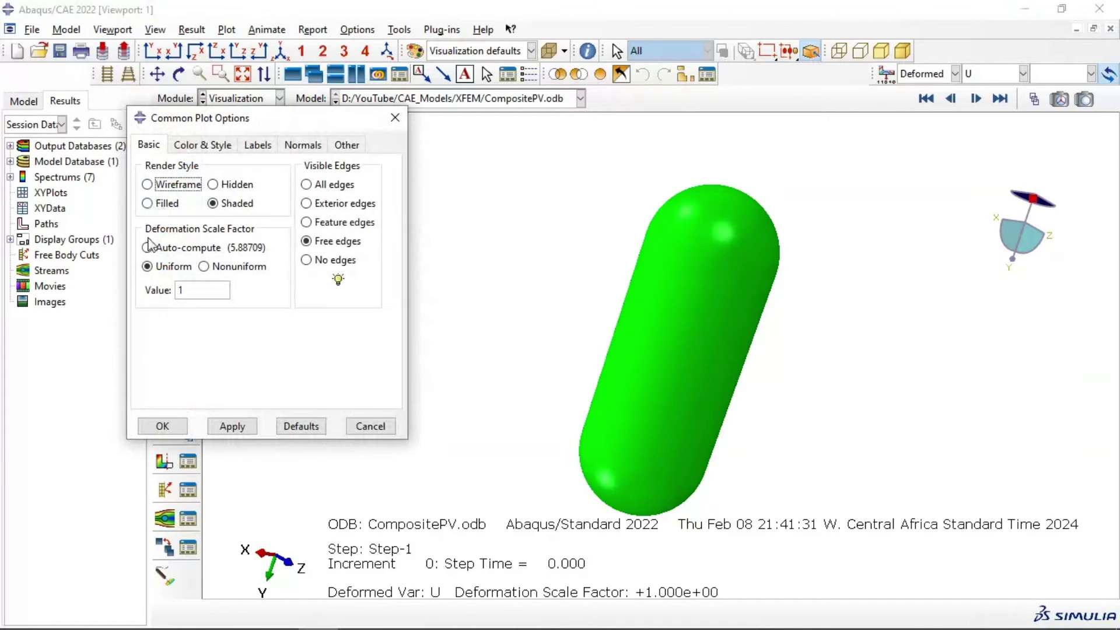
{"action": "left_click", "coordinate": [183, 288]}
{"action": "left_click", "coordinate": [233, 425]}
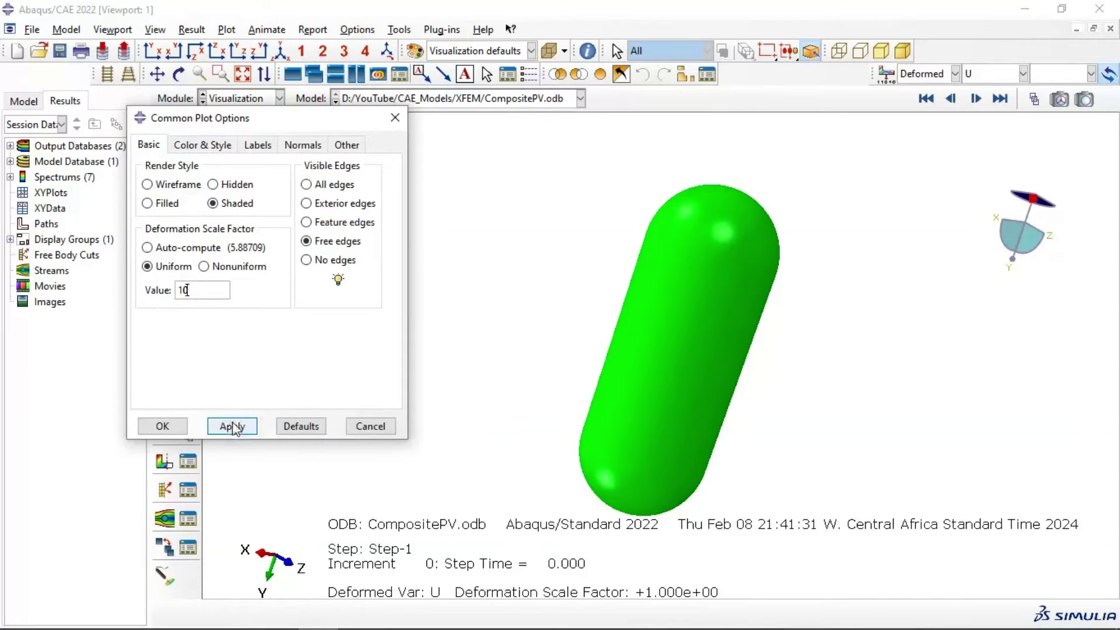
{"action": "left_click", "coordinate": [232, 426]}
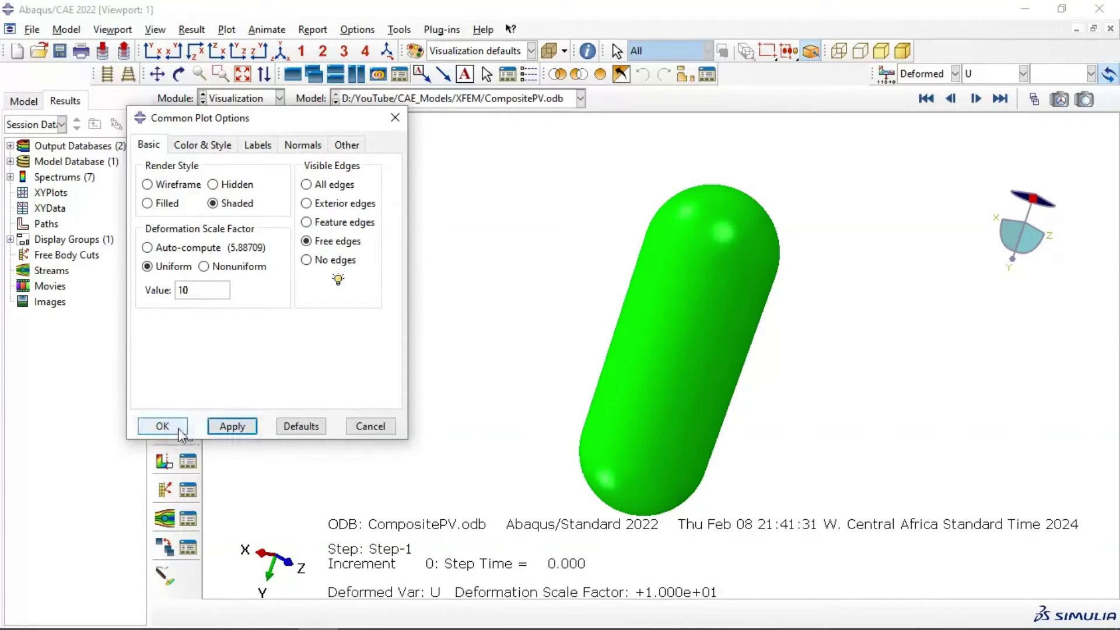
{"action": "left_click", "coordinate": [157, 427]}
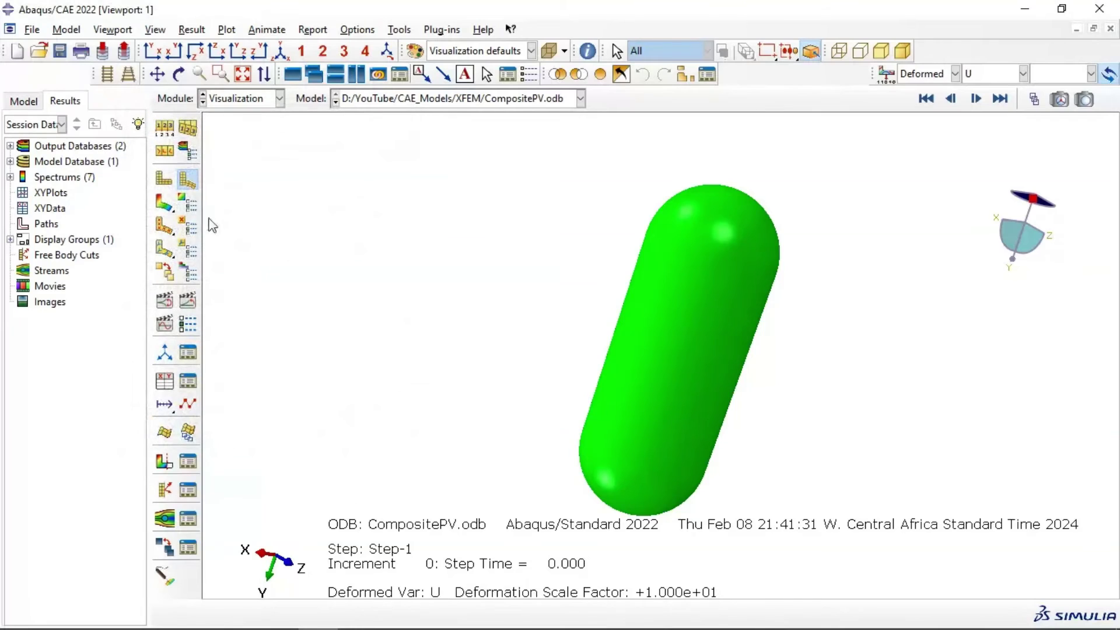
Step: Plot the Mises stress contours on the deformed vessel and advance the results to increment 2 of Step-1
{"action": "left_click", "coordinate": [166, 180]}
{"action": "left_click", "coordinate": [170, 182]}
{"action": "left_click", "coordinate": [165, 204]}
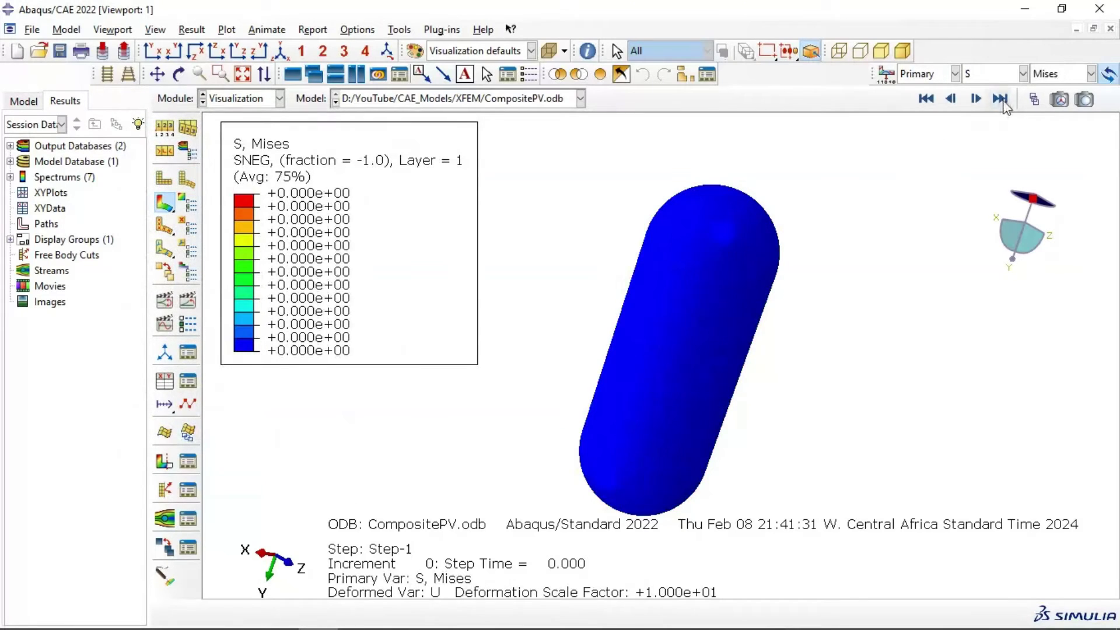
{"action": "left_click", "coordinate": [975, 98]}
{"action": "left_click", "coordinate": [975, 98]}
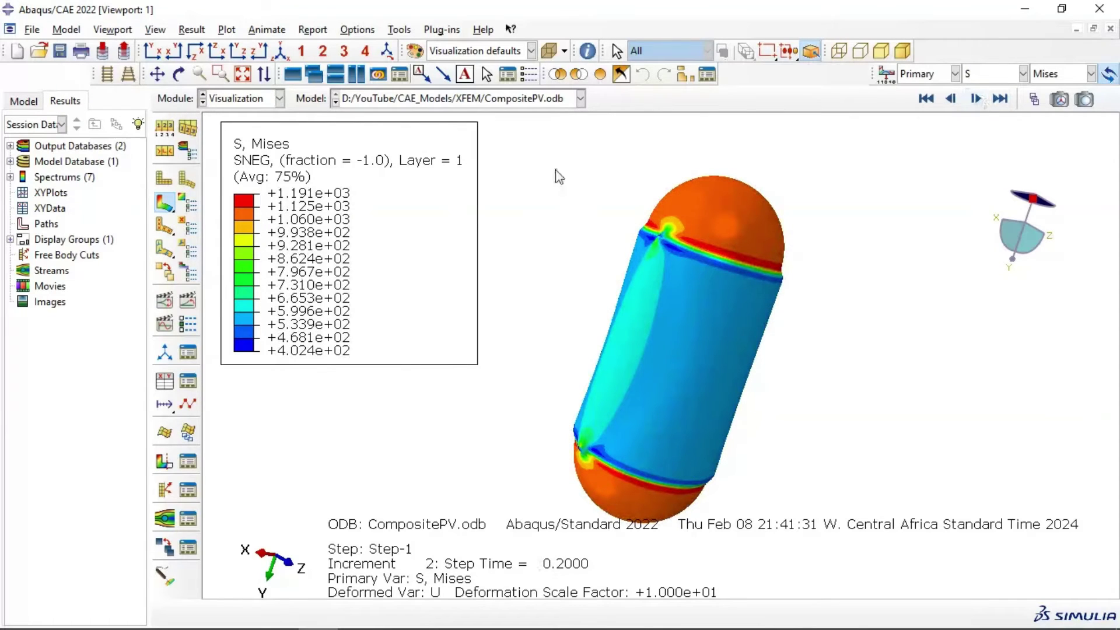
Step: Return to the plain deformed shape and set its uniform deformation scale factor to 1
{"action": "left_click", "coordinate": [186, 180]}
{"action": "left_click", "coordinate": [164, 178]}
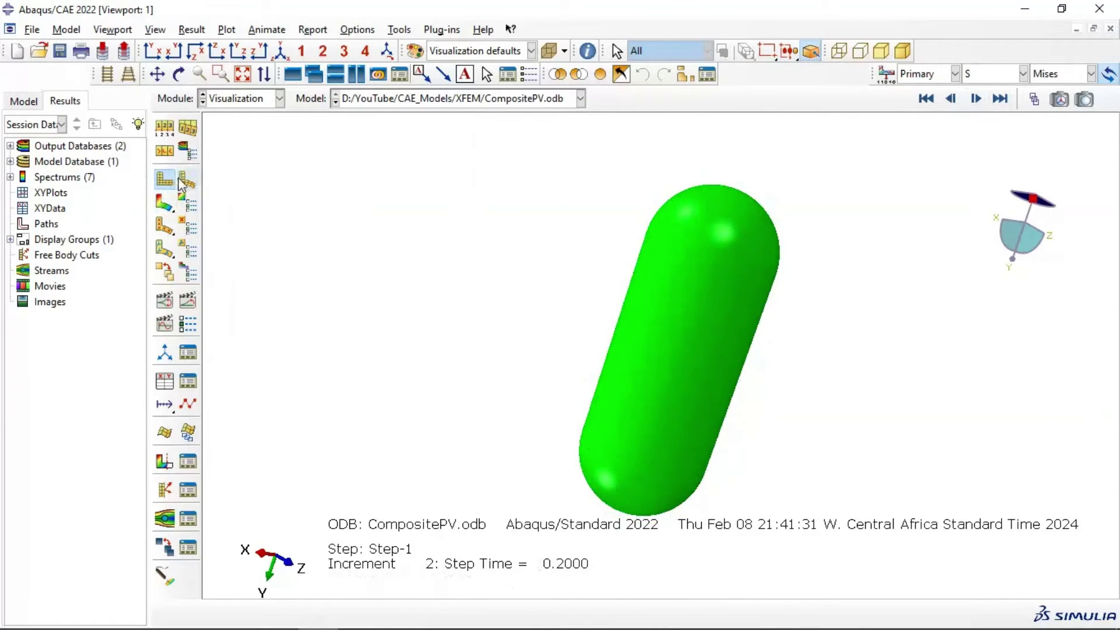
{"action": "left_click", "coordinate": [184, 182]}
{"action": "left_click", "coordinate": [186, 130]}
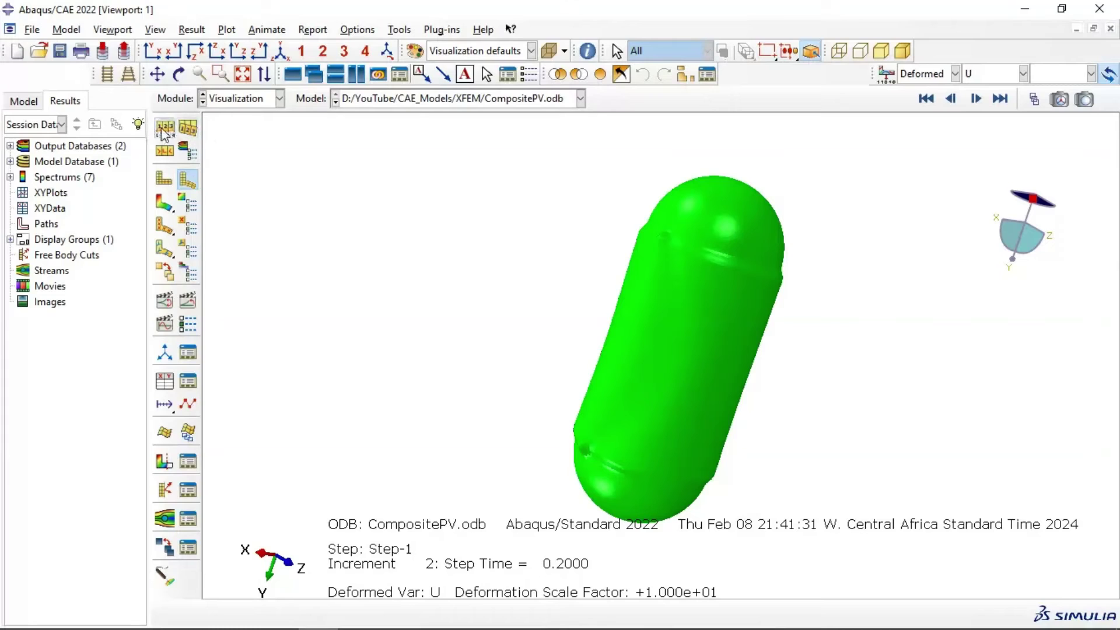
{"action": "double_click", "coordinate": [174, 291]}
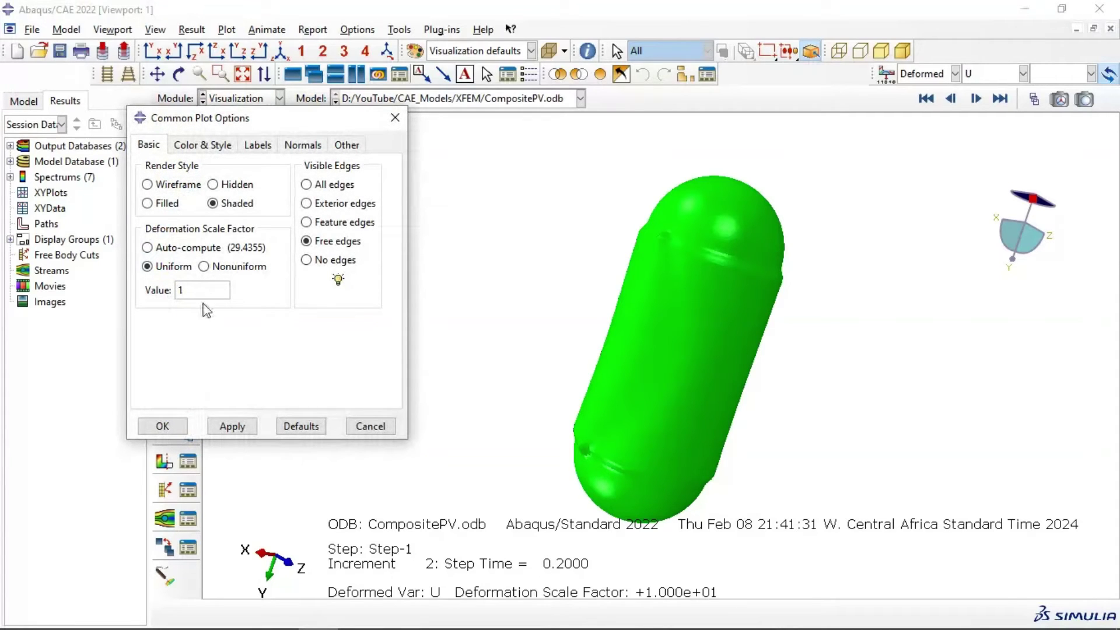
{"action": "left_click", "coordinate": [229, 427]}
{"action": "left_click", "coordinate": [170, 428]}
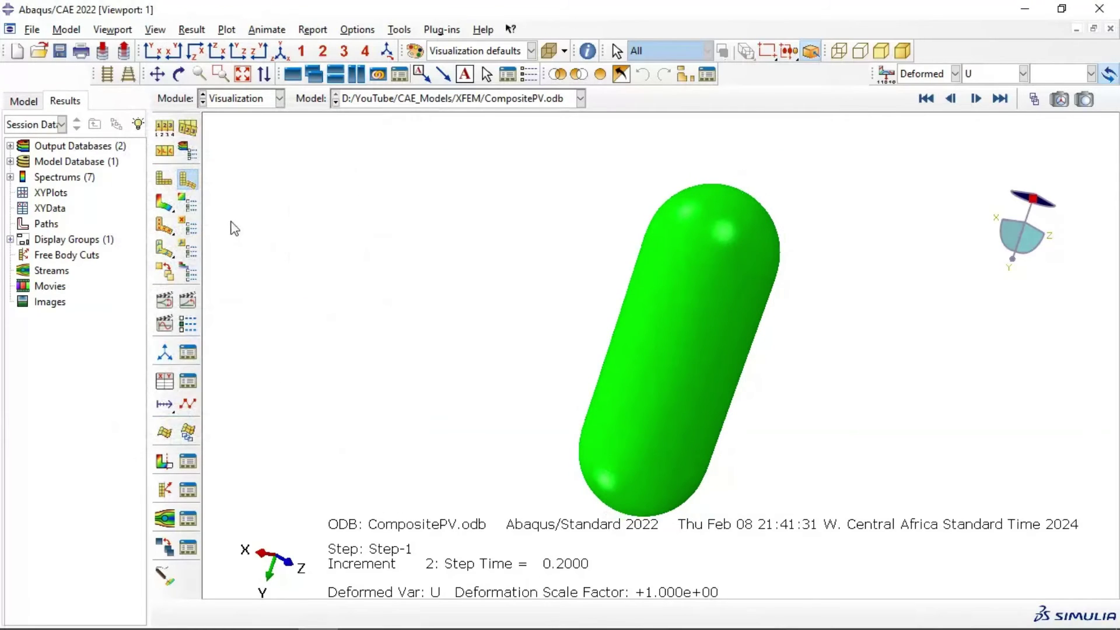
Step: Show the Mises stress contours on the deformed vessel again and examine the dome and the dome-cylinder junctions
{"action": "left_click", "coordinate": [164, 182]}
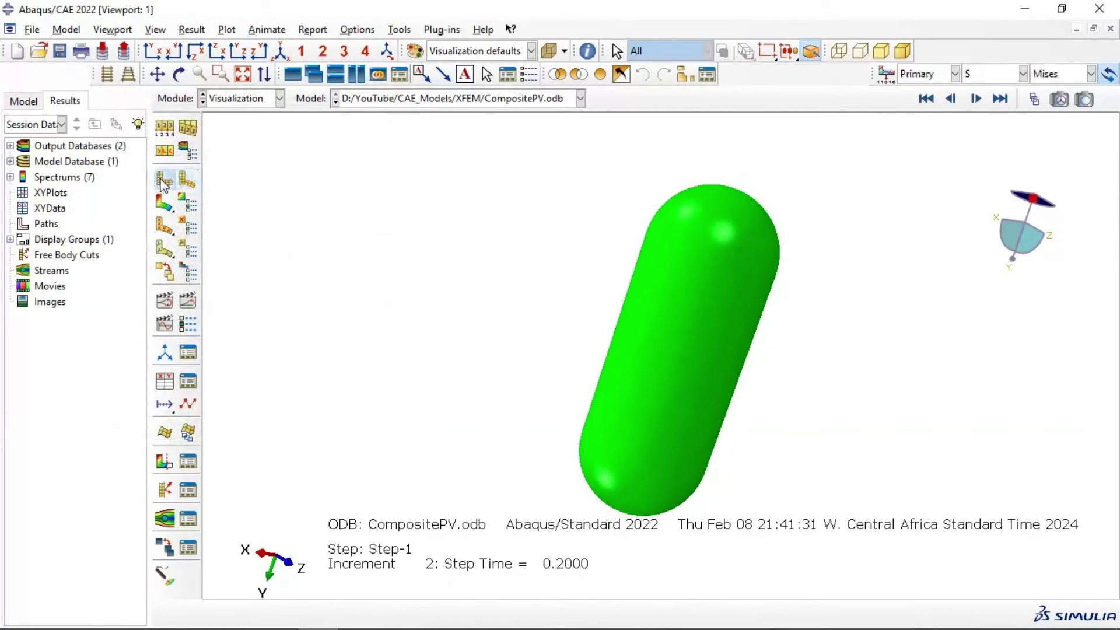
{"action": "left_click", "coordinate": [191, 183]}
{"action": "left_click", "coordinate": [164, 202]}
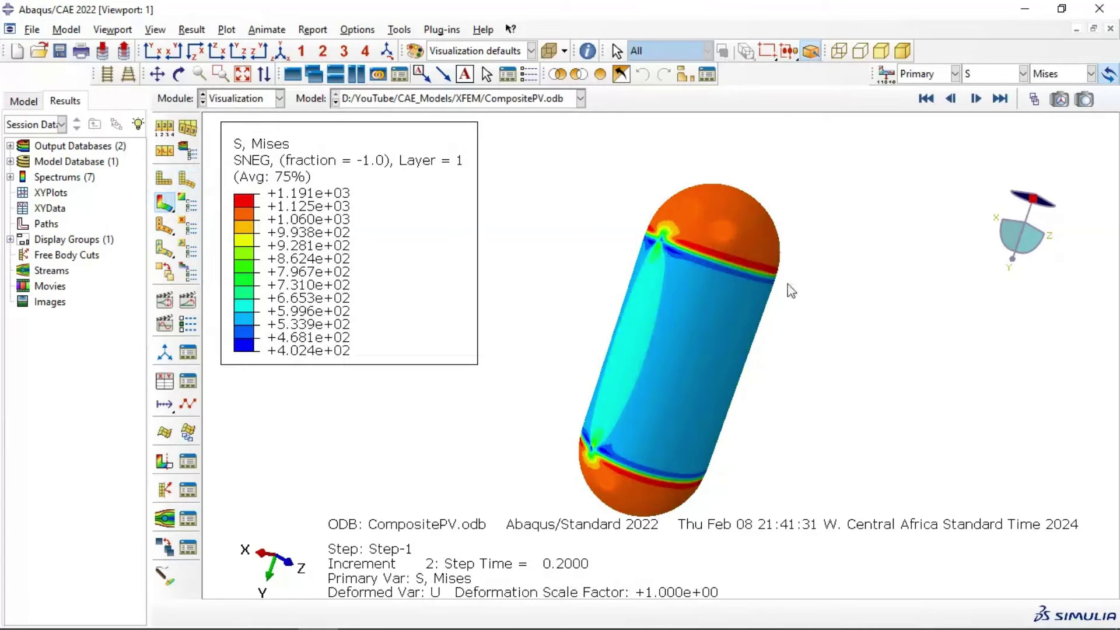
{"action": "left_click_drag", "start_coordinate": [723, 278], "coordinate": [561, 358], "text": "ctrl+alt"}
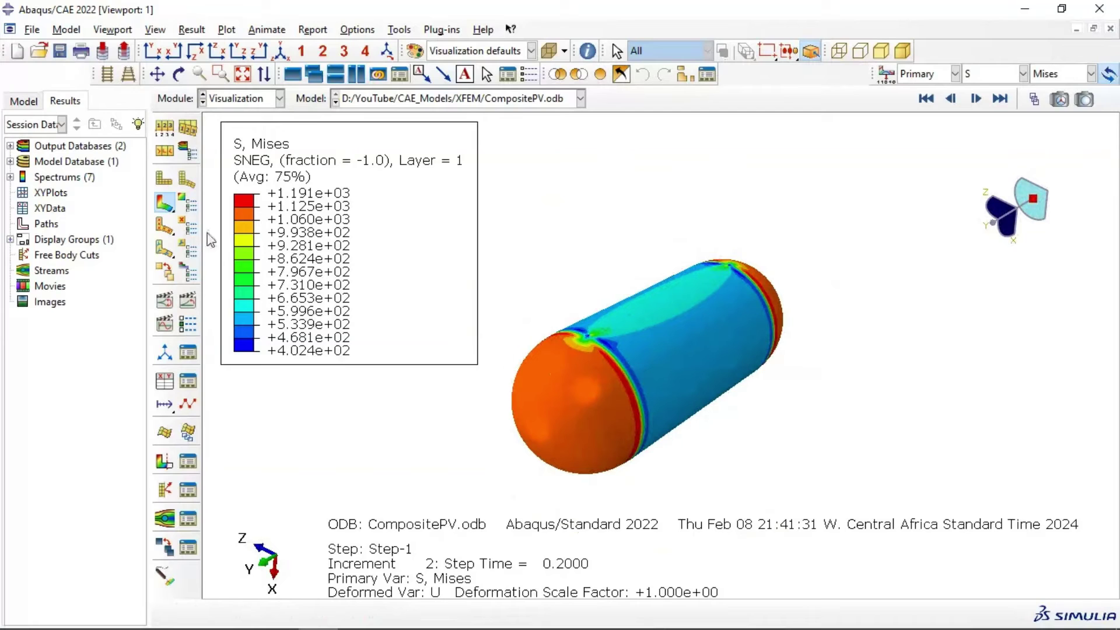
Step: Animate the Mises stress contours over the time history and activate a view cut to look inside the vessel
{"action": "left_click", "coordinate": [188, 300]}
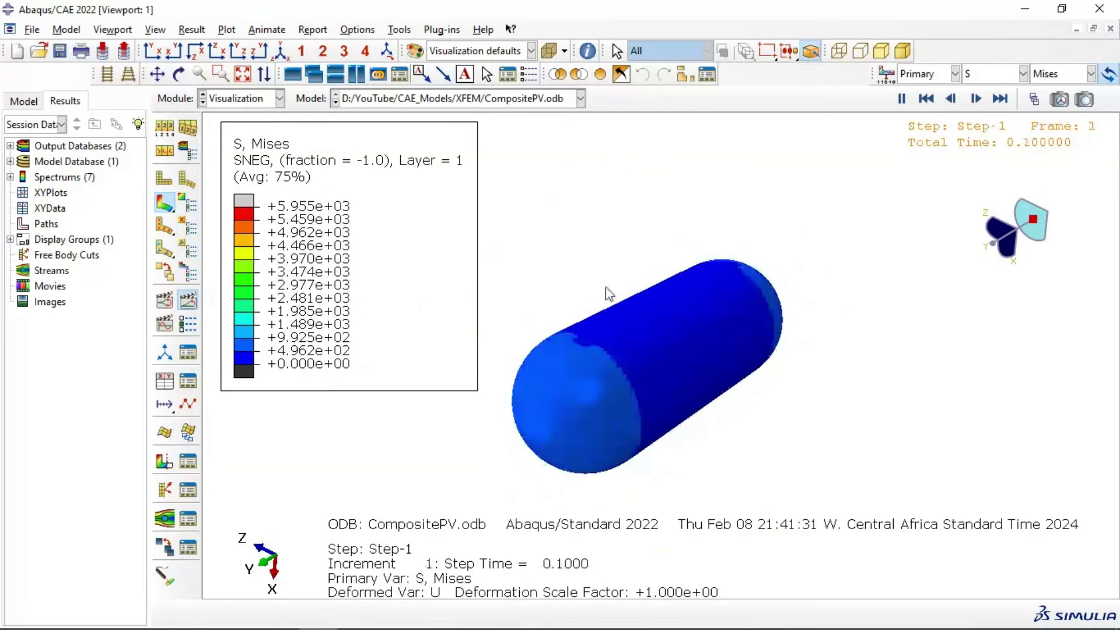
{"action": "left_click_drag", "start_coordinate": [582, 315], "coordinate": [657, 370], "text": "ctrl+alt"}
{"action": "left_click_drag", "start_coordinate": [713, 258], "coordinate": [687, 277], "text": "ctrl+alt"}
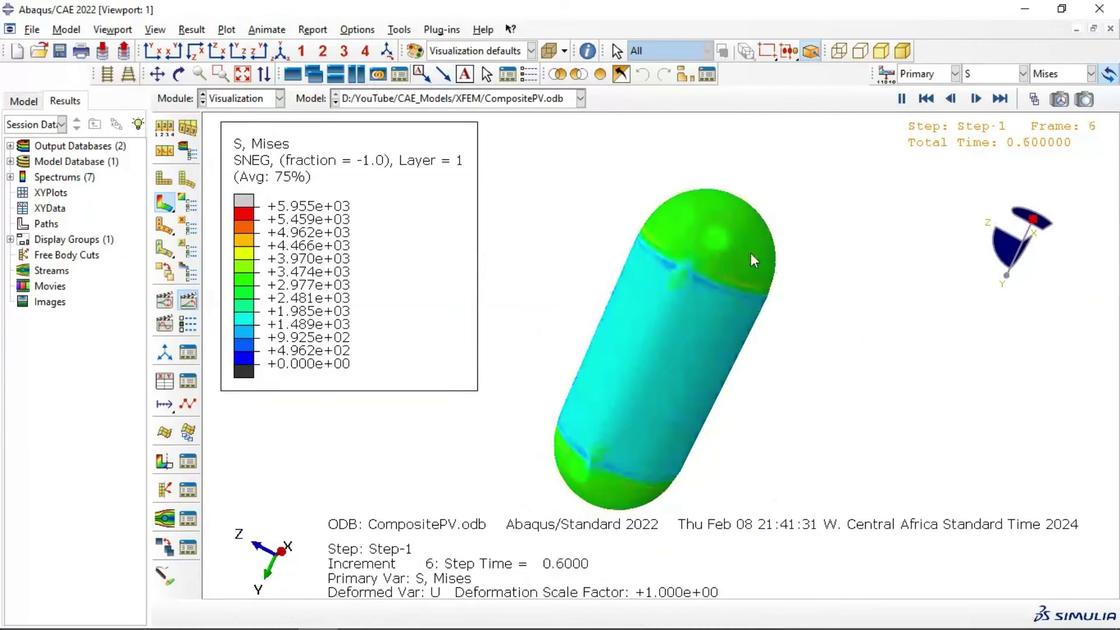
{"action": "left_click", "coordinate": [165, 461]}
{"action": "left_click_drag", "start_coordinate": [739, 350], "coordinate": [723, 295], "text": "ctrl+alt"}
Step: Contour the displacement magnitude U on the animated, cut vessel and inspect its inner surface
{"action": "left_click", "coordinate": [985, 75]}
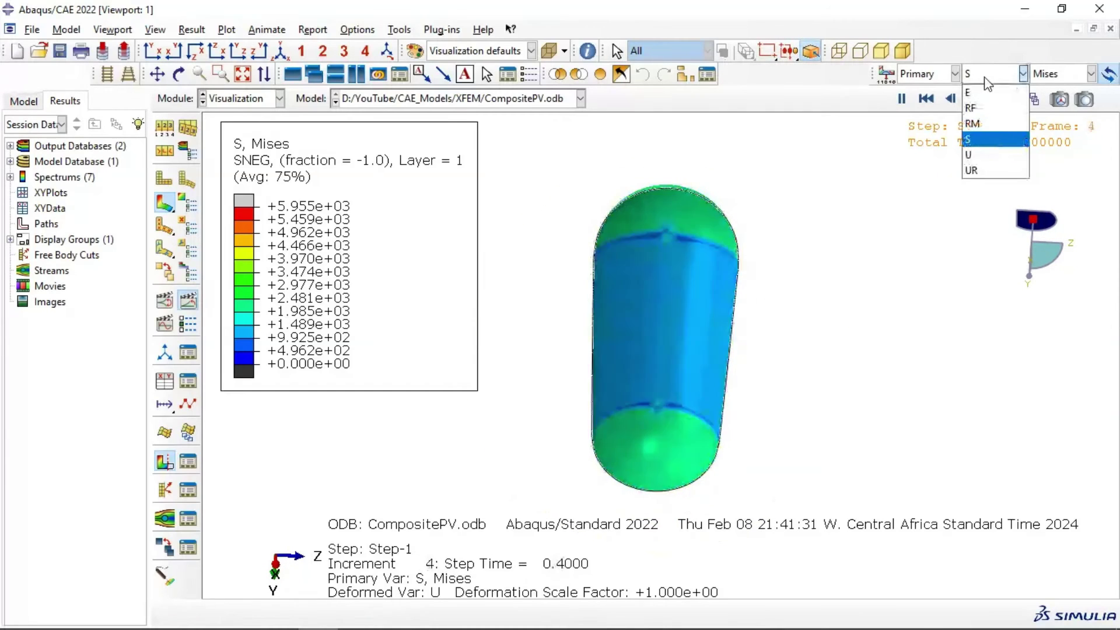
{"action": "left_click", "coordinate": [969, 155]}
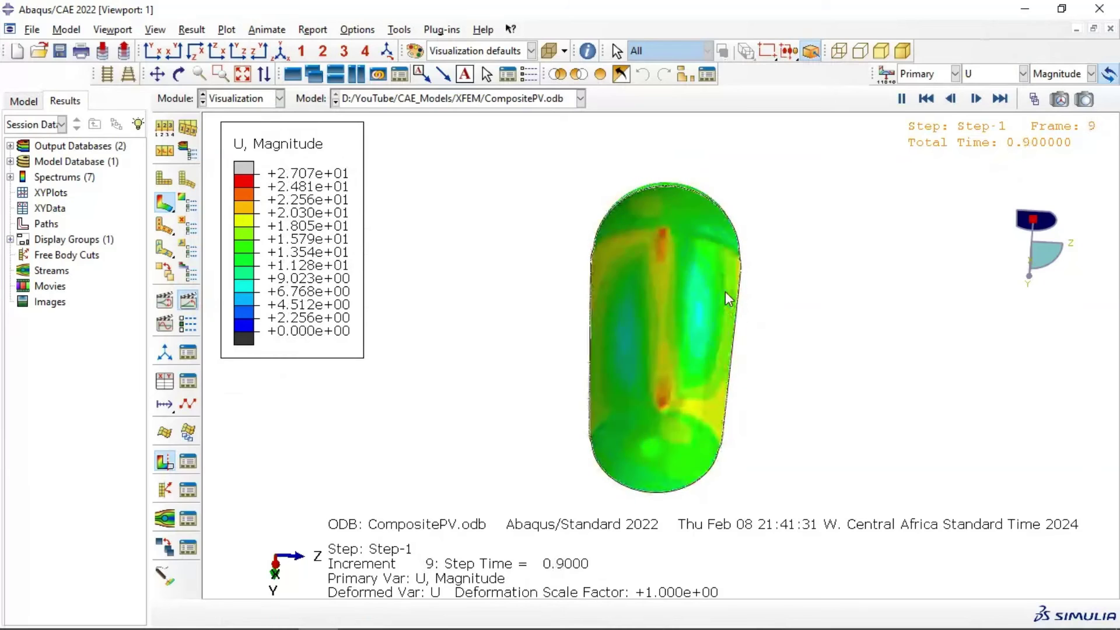
{"action": "left_click_drag", "start_coordinate": [740, 280], "coordinate": [658, 295], "text": "ctrl+alt"}
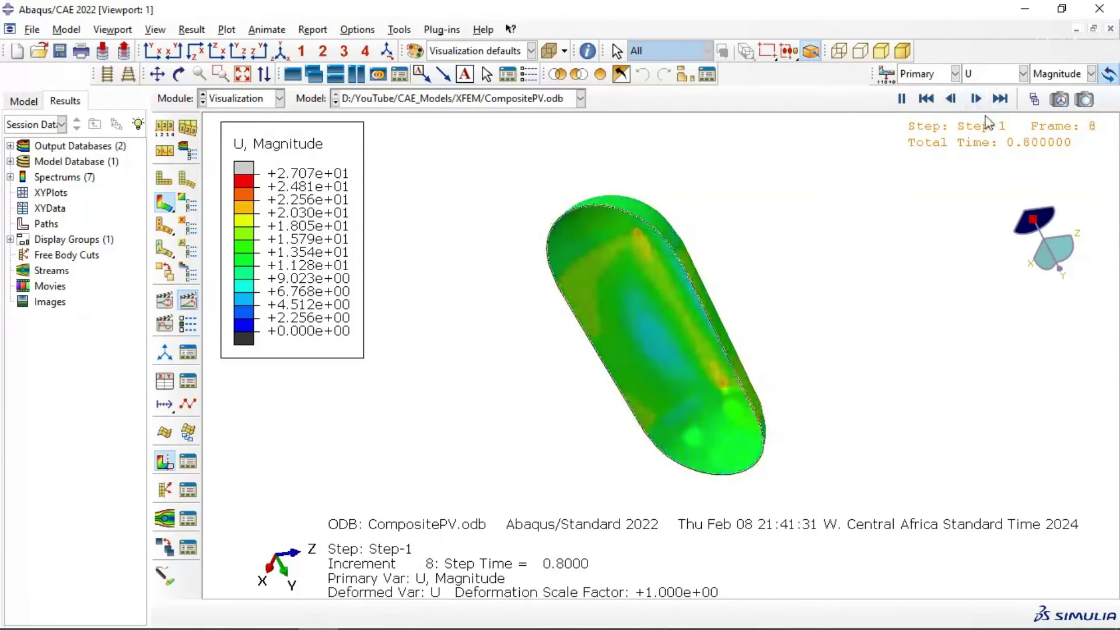
{"action": "left_click_drag", "start_coordinate": [578, 283], "coordinate": [726, 244], "text": "ctrl+alt"}
Step: Contour the displacement components U1, U2 and U3 in turn on the animated vessel
{"action": "left_click", "coordinate": [1003, 74]}
{"action": "left_click", "coordinate": [1069, 74]}
{"action": "left_click", "coordinate": [1069, 73]}
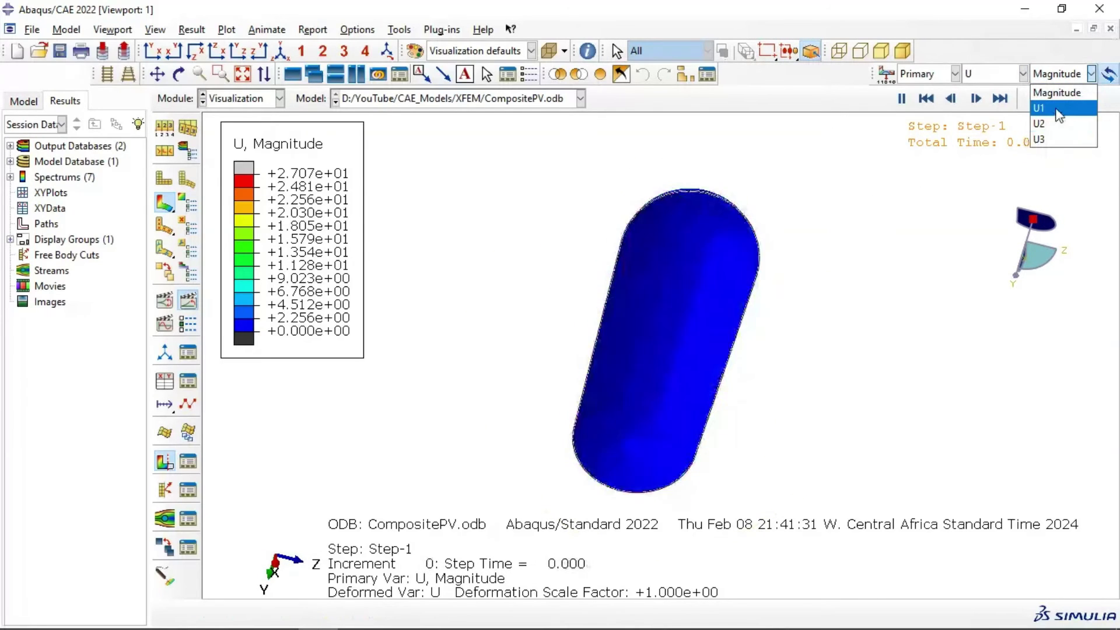
{"action": "left_click", "coordinate": [1058, 109]}
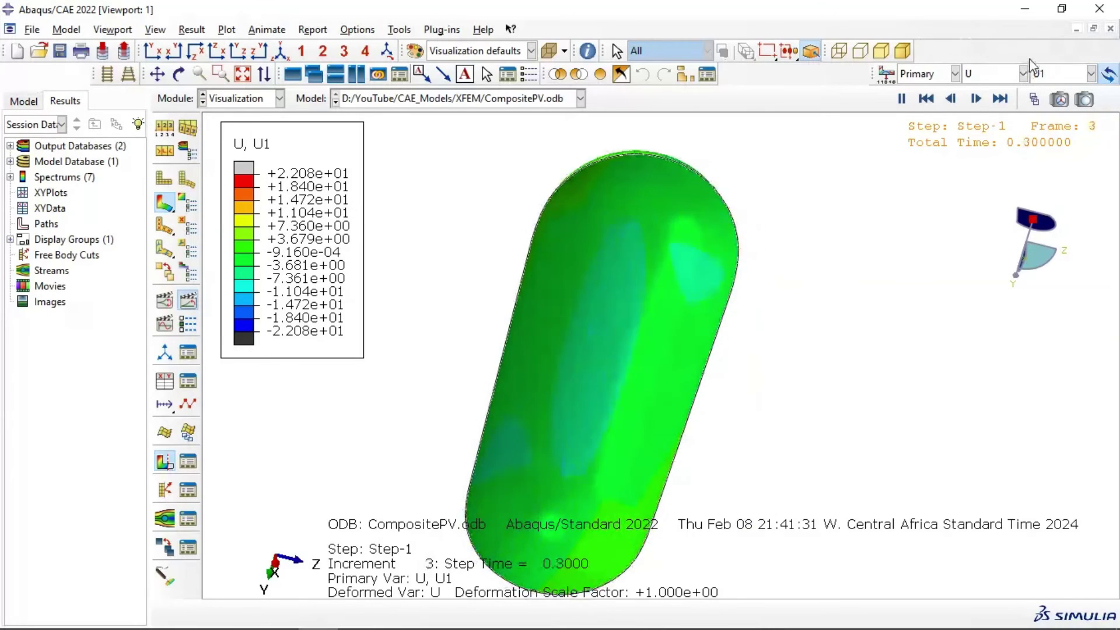
{"action": "left_click", "coordinate": [1042, 75]}
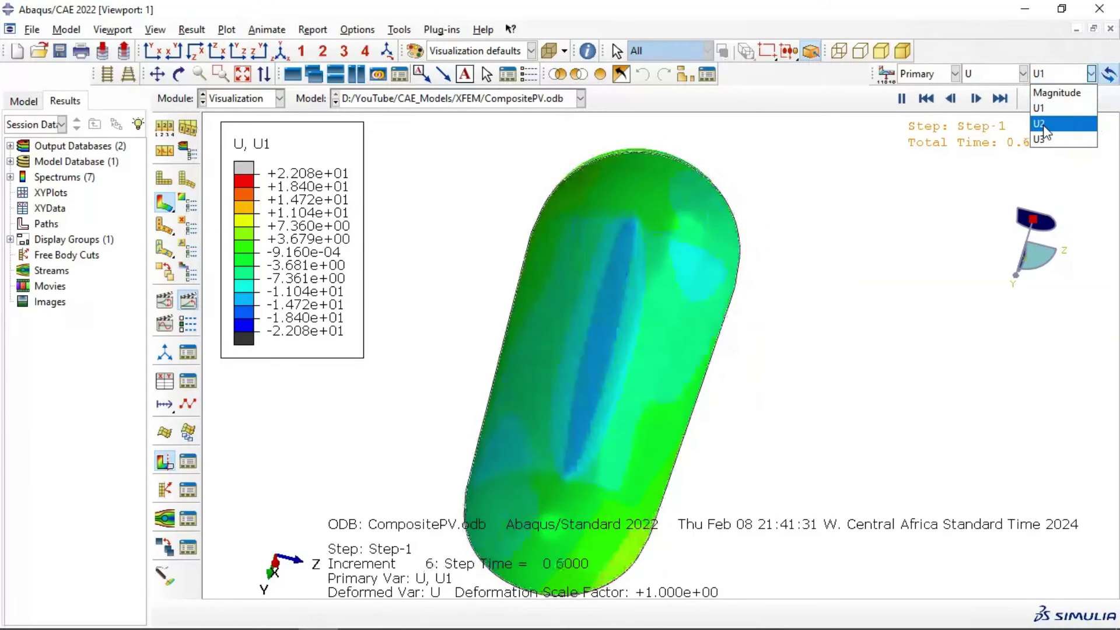
{"action": "left_click", "coordinate": [1047, 124]}
{"action": "left_click", "coordinate": [1072, 77]}
{"action": "left_click", "coordinate": [1056, 139]}
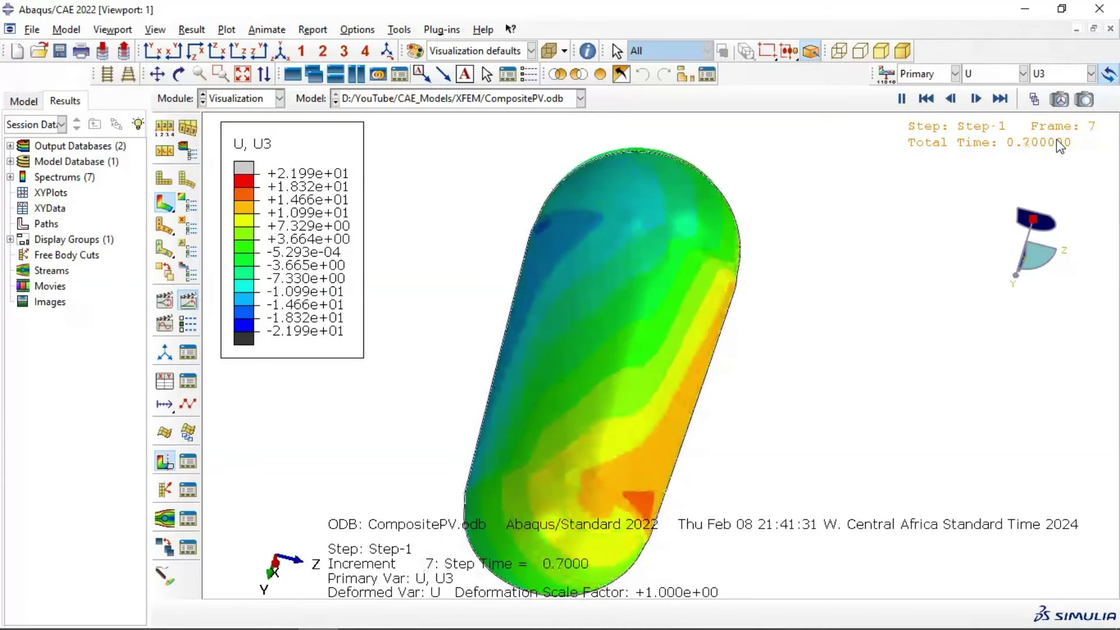
Step: Contour the stress components S11, S22 and S33 in turn on the animated vessel
{"action": "left_click", "coordinate": [1004, 74]}
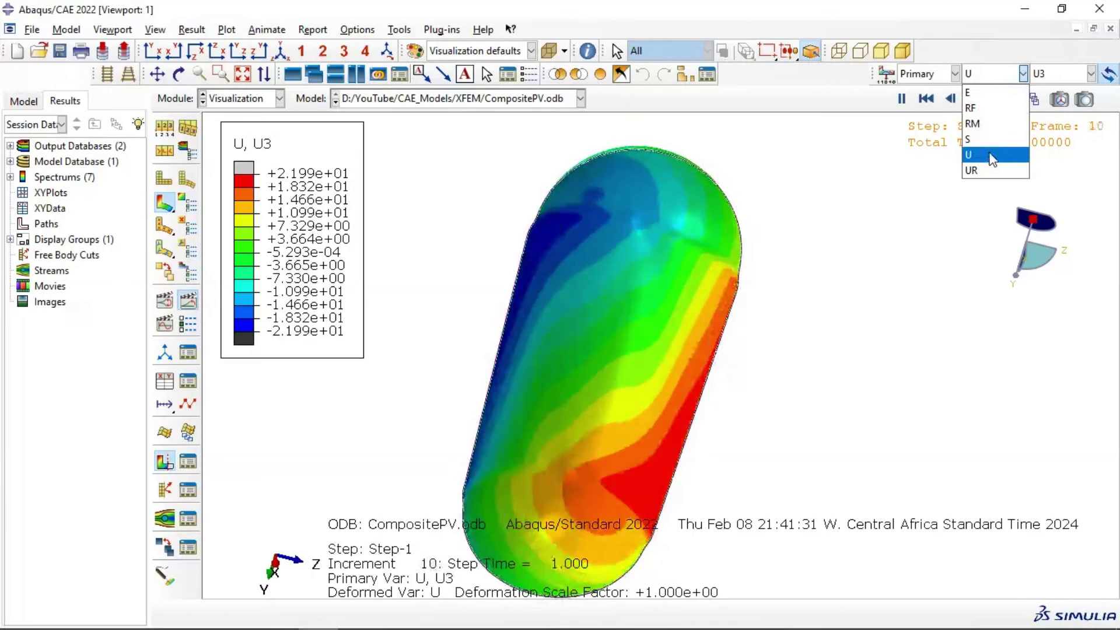
{"action": "left_click", "coordinate": [986, 140]}
{"action": "left_click", "coordinate": [1055, 72]}
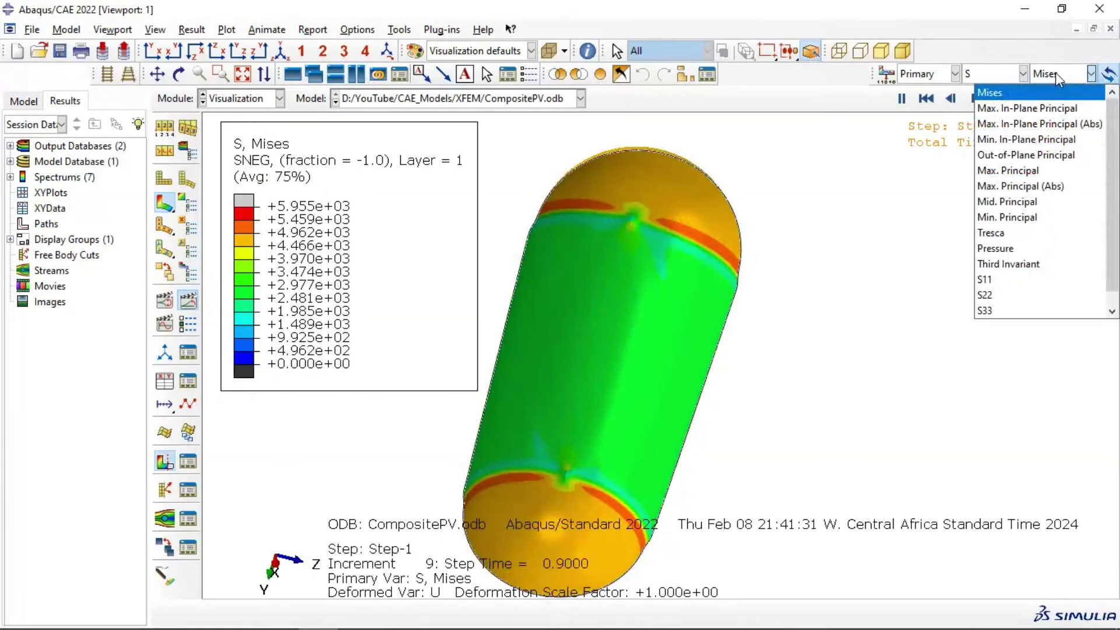
{"action": "left_click", "coordinate": [986, 280]}
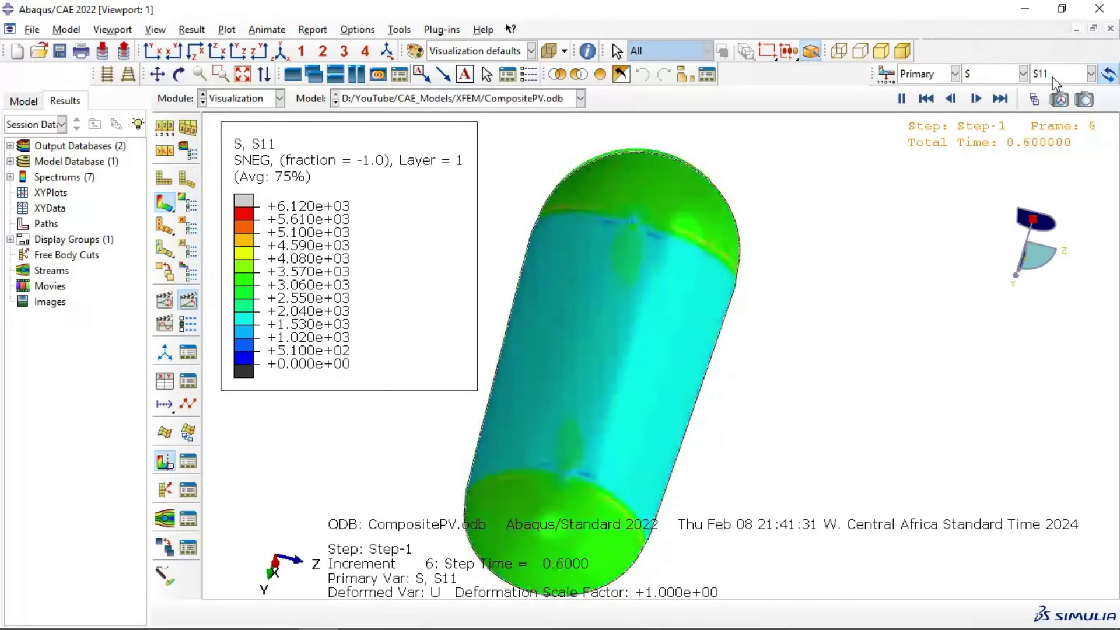
{"action": "left_click", "coordinate": [1052, 75]}
{"action": "left_click", "coordinate": [1018, 295]}
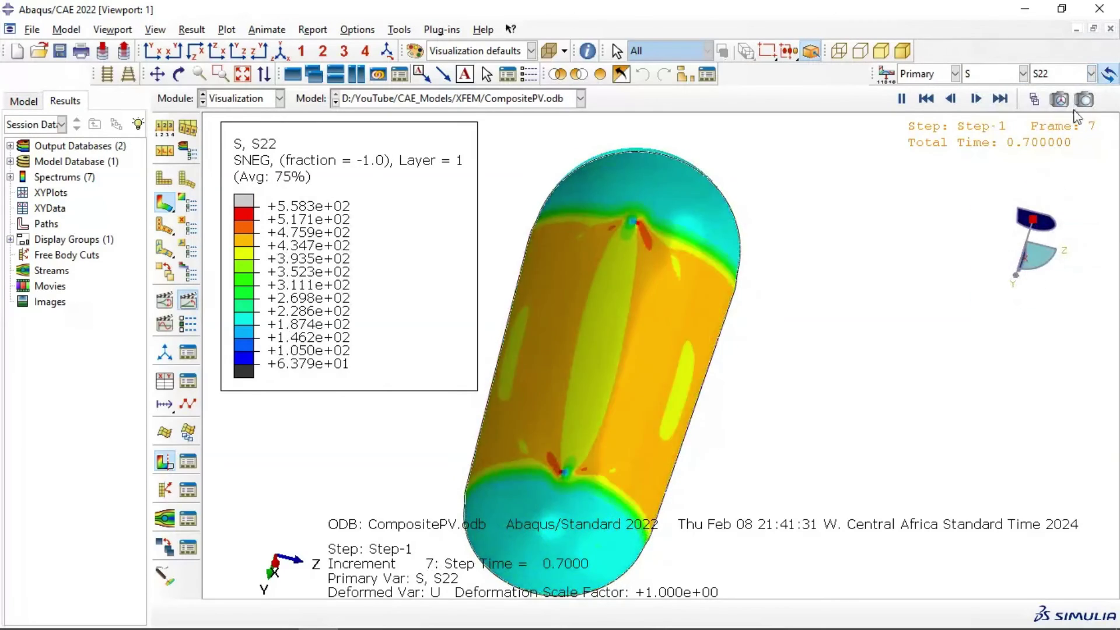
{"action": "left_click", "coordinate": [1052, 74]}
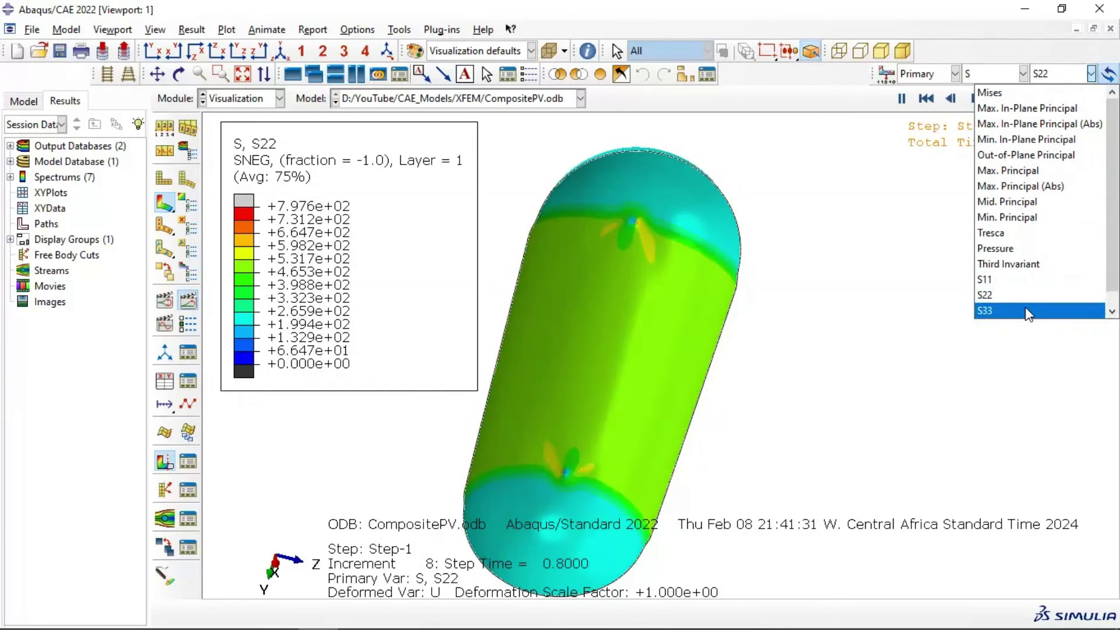
{"action": "left_click", "coordinate": [1028, 312]}
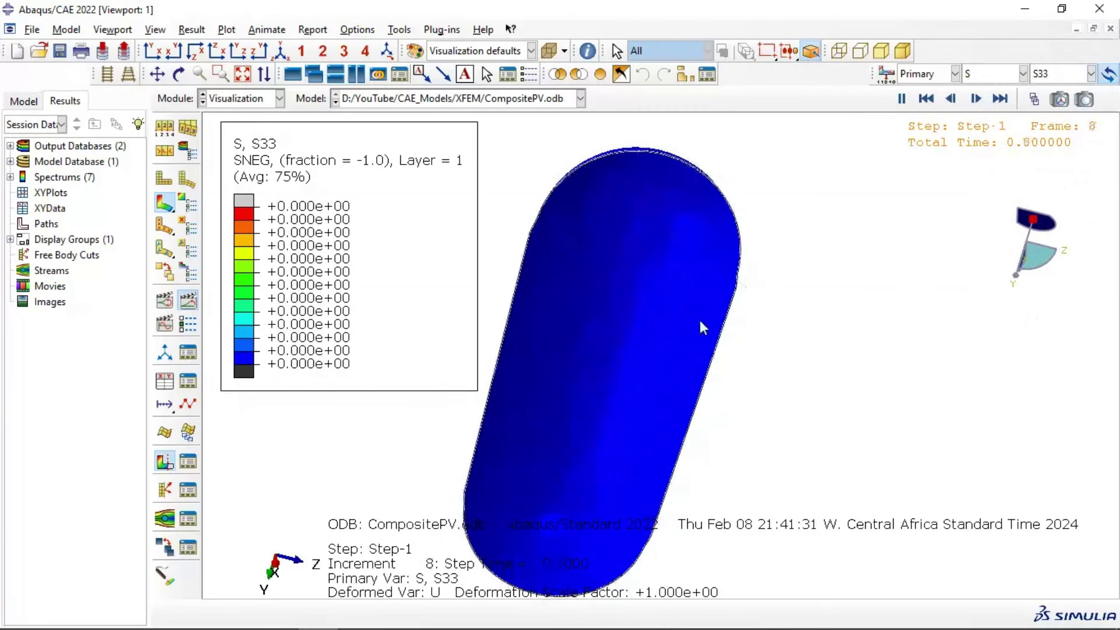
Step: Contour the Pressure stress invariant on the animated vessel
{"action": "left_click", "coordinate": [1057, 75]}
{"action": "left_click", "coordinate": [1025, 248]}
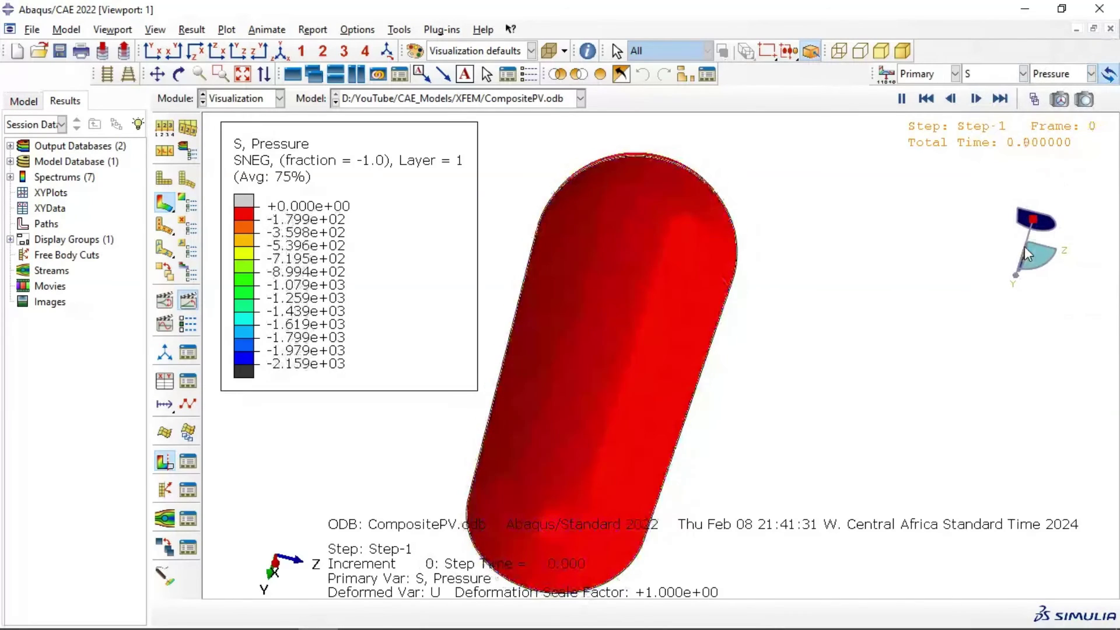
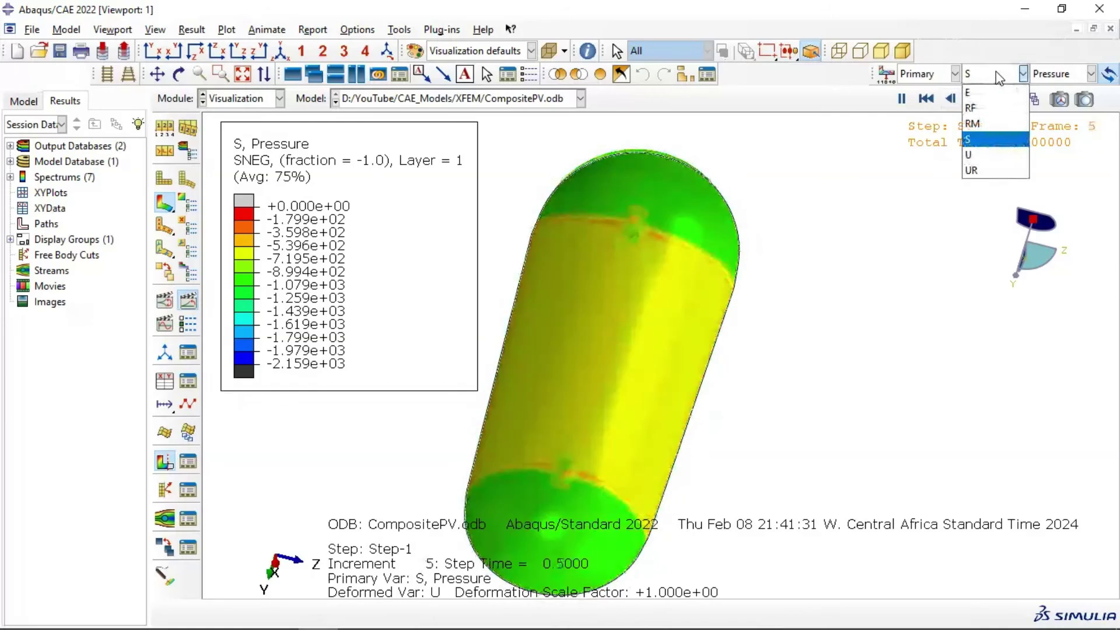
{"action": "left_click", "coordinate": [920, 282]}
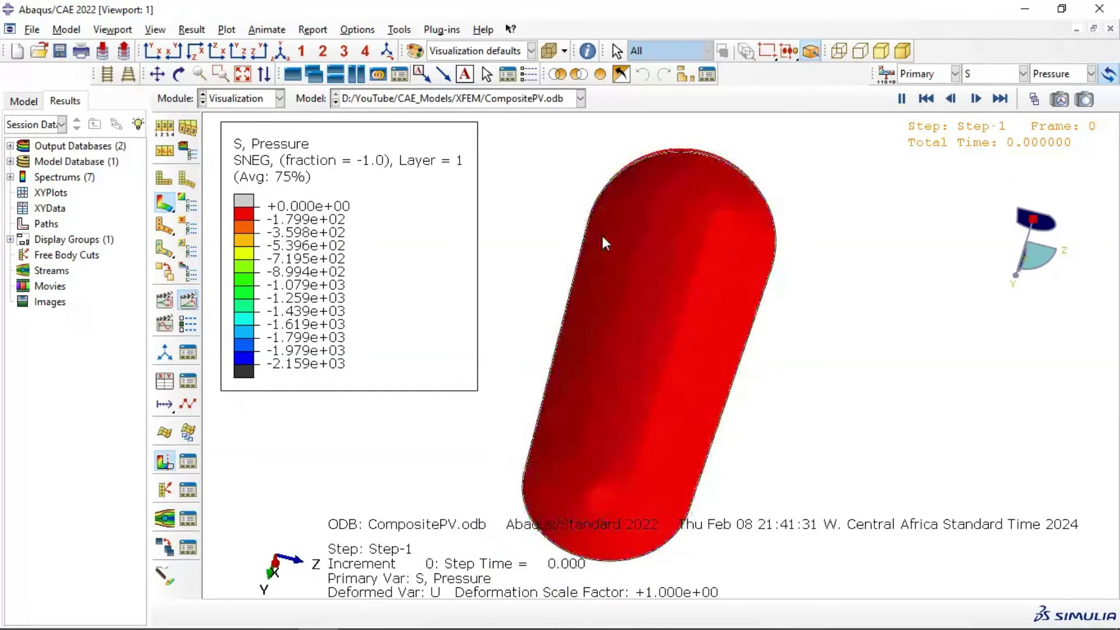
Step: Switch the stress field output's section points to selection by plies and show PLY-1 at the middle section point, keeping the contour legend in view
{"action": "left_click", "coordinate": [192, 30]}
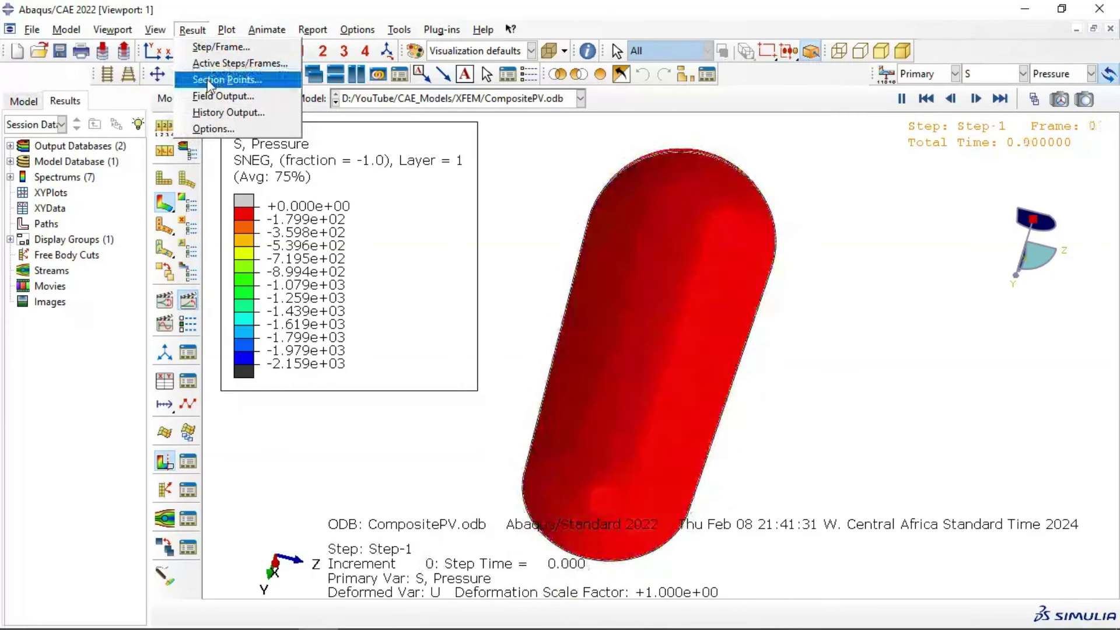
{"action": "left_click", "coordinate": [211, 96]}
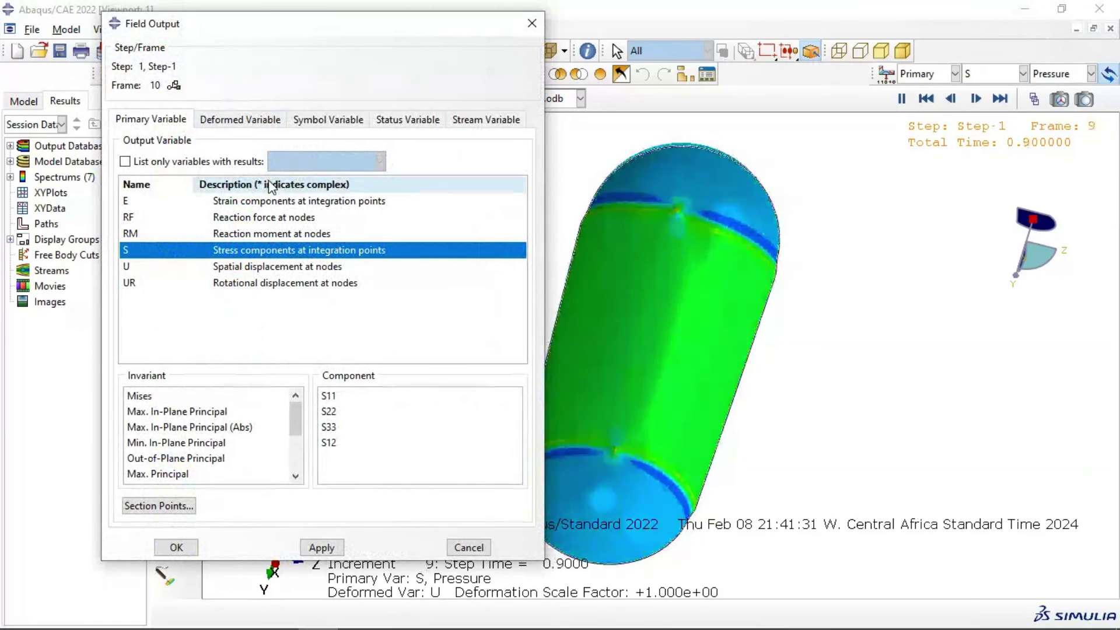
{"action": "left_click_drag", "start_coordinate": [205, 35], "coordinate": [192, 45]}
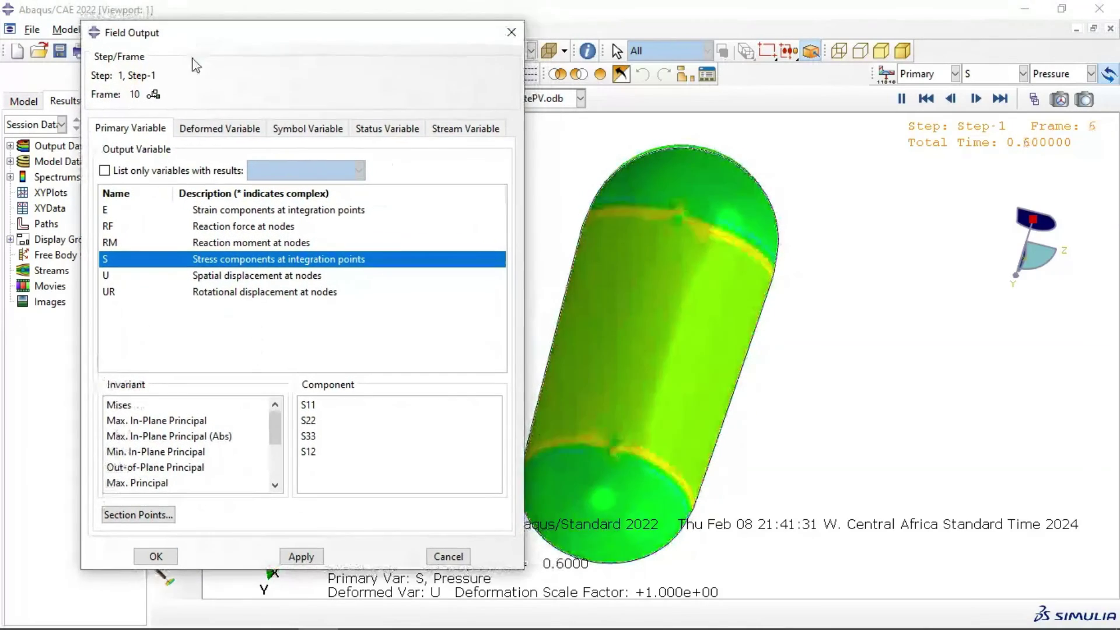
{"action": "left_click", "coordinate": [169, 514]}
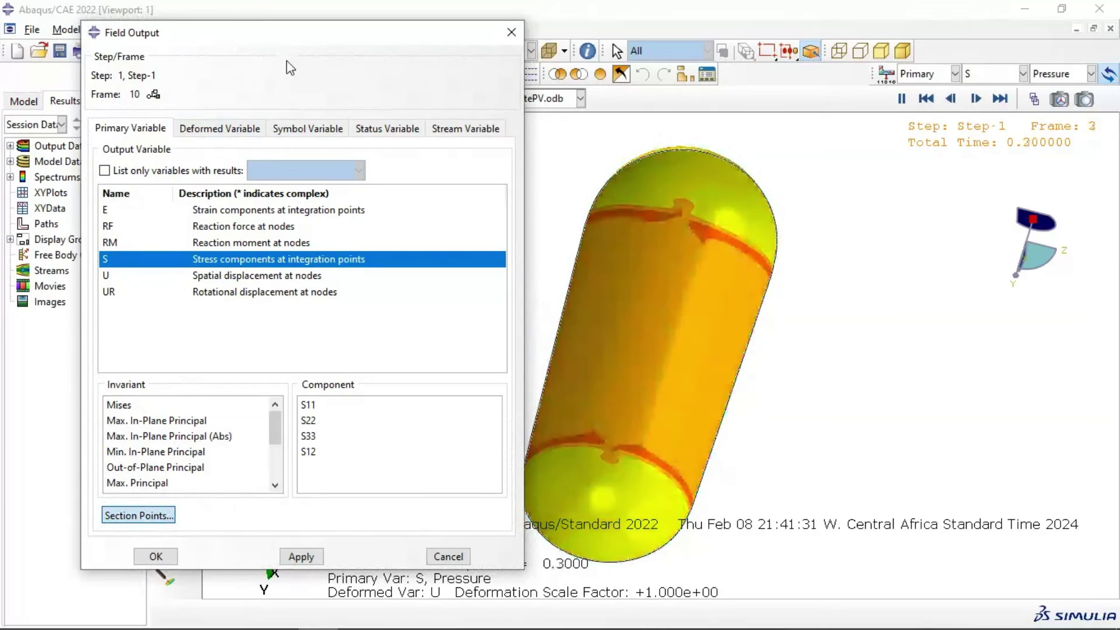
{"action": "left_click", "coordinate": [272, 102]}
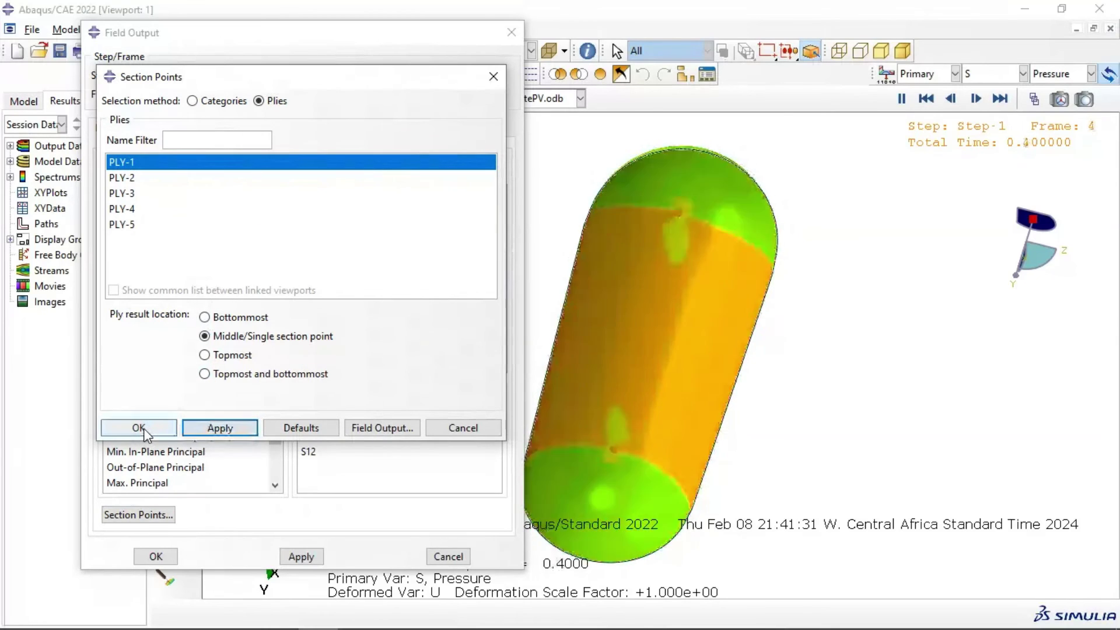
{"action": "key", "text": "Return"}
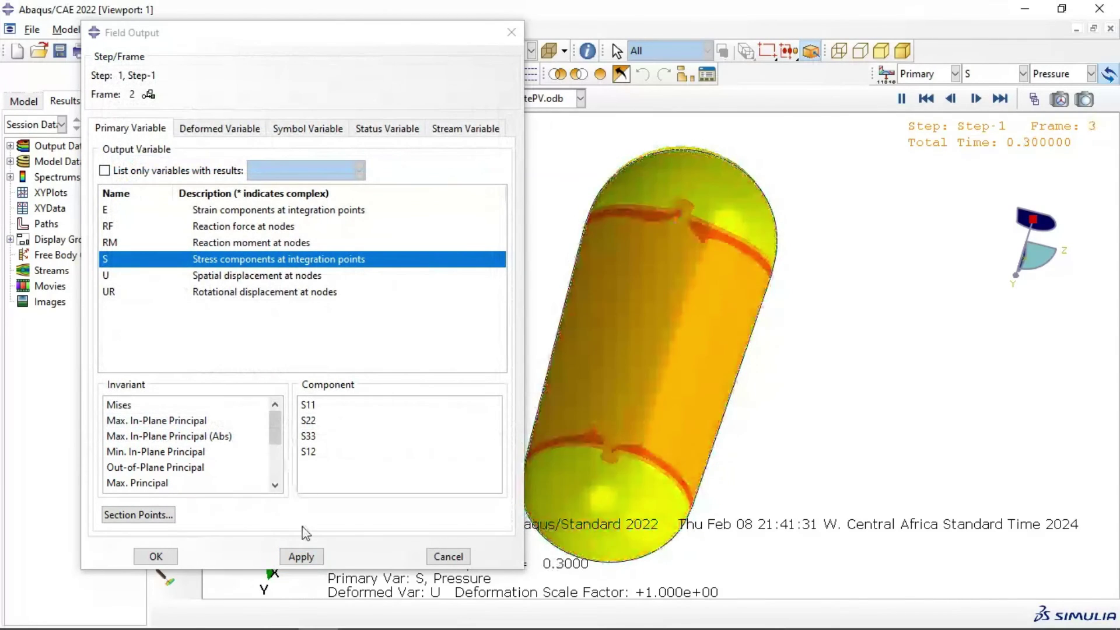
{"action": "left_click_drag", "start_coordinate": [342, 34], "coordinate": [816, 34]}
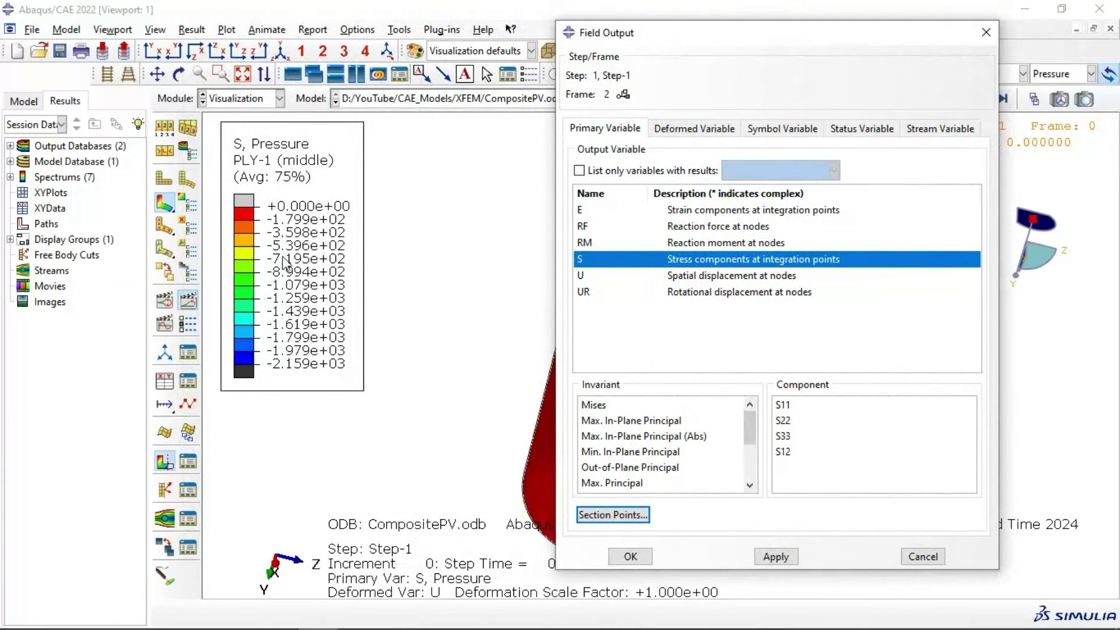
{"action": "left_click_drag", "start_coordinate": [710, 38], "coordinate": [688, 43]}
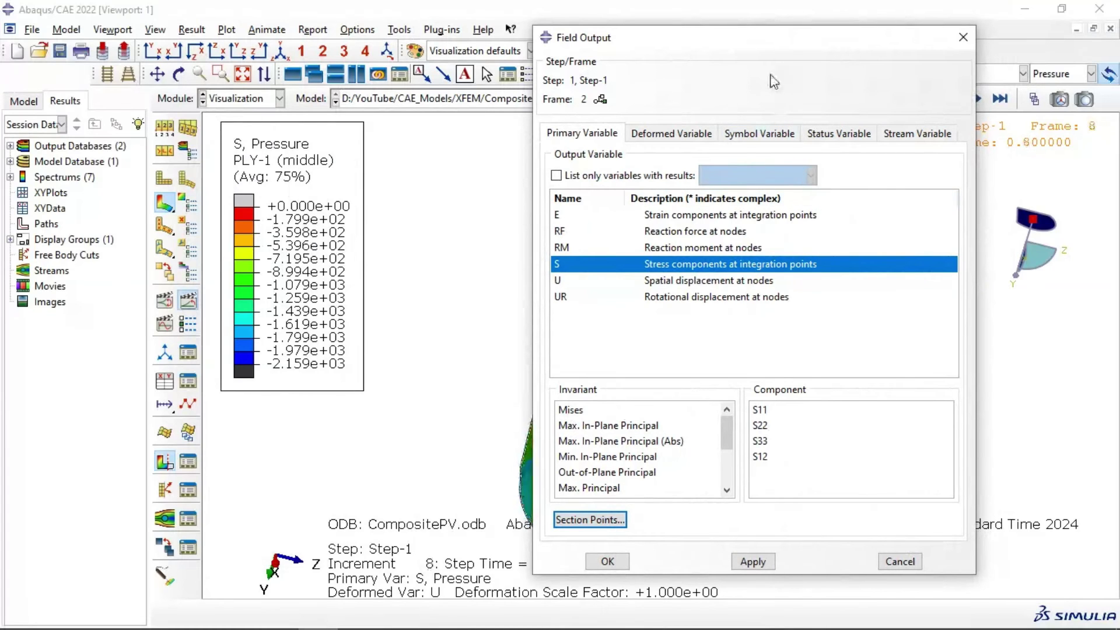
{"action": "left_click_drag", "start_coordinate": [738, 41], "coordinate": [654, 48]}
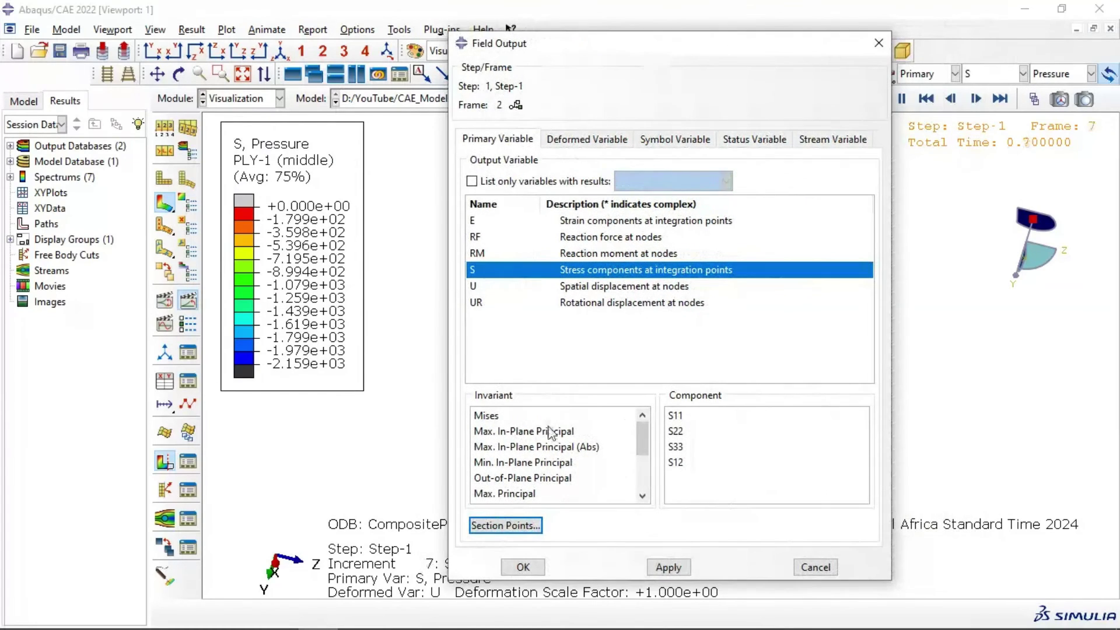
Step: Apply PLY-4 and PLY-5 in turn as the stress result ply at the middle section point and compare their contour legends
{"action": "left_click", "coordinate": [505, 525]}
{"action": "left_click", "coordinate": [136, 210]}
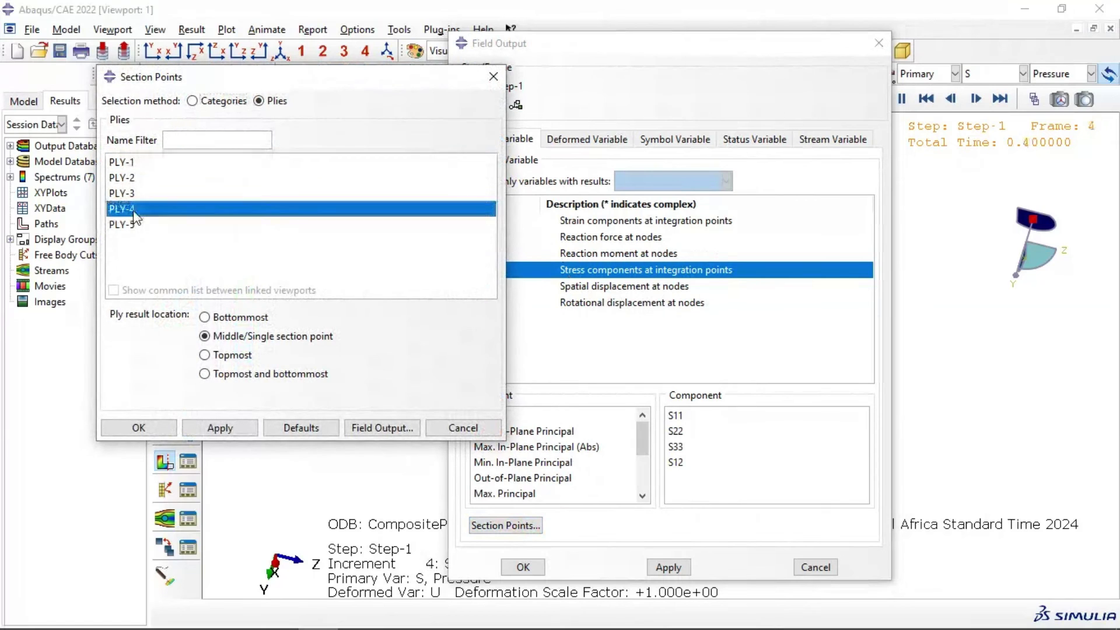
{"action": "left_click_drag", "start_coordinate": [245, 84], "coordinate": [784, 83]}
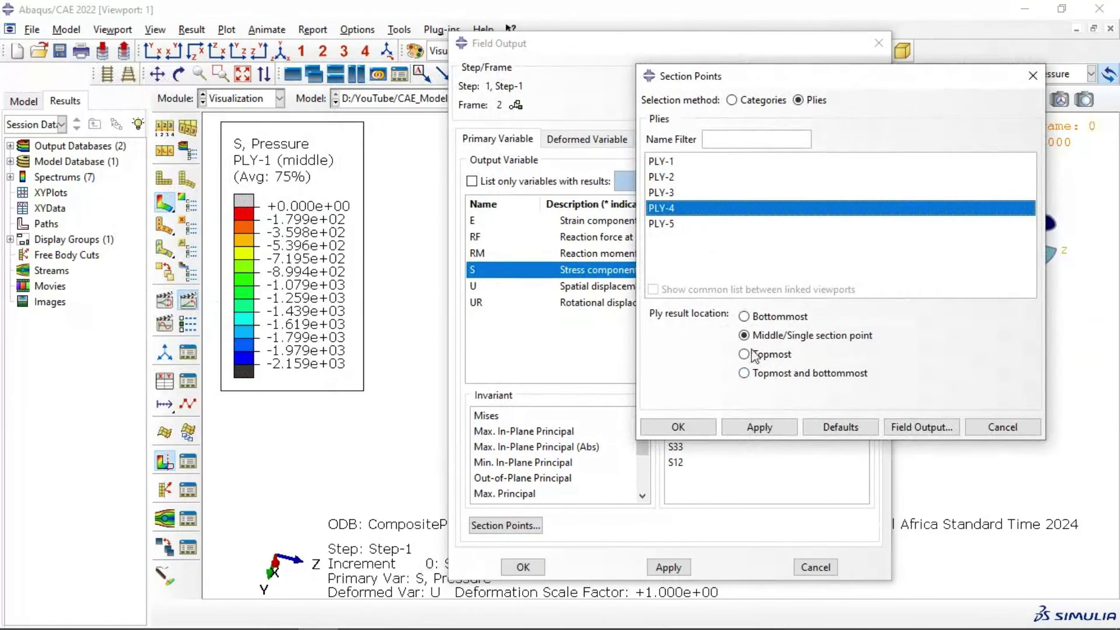
{"action": "left_click", "coordinate": [694, 426]}
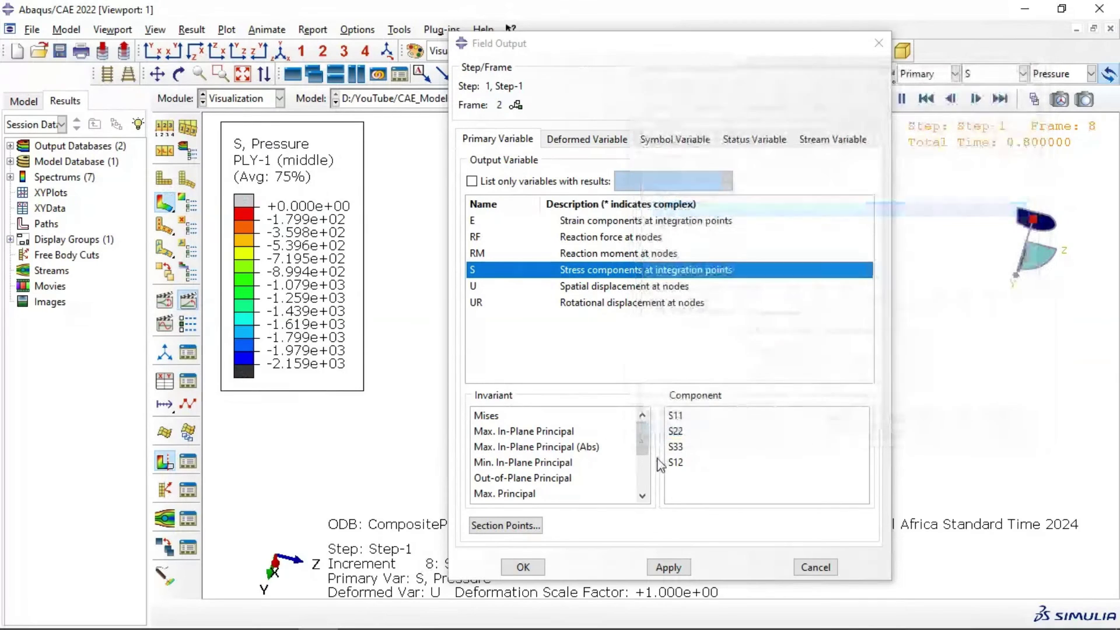
{"action": "left_click", "coordinate": [663, 566]}
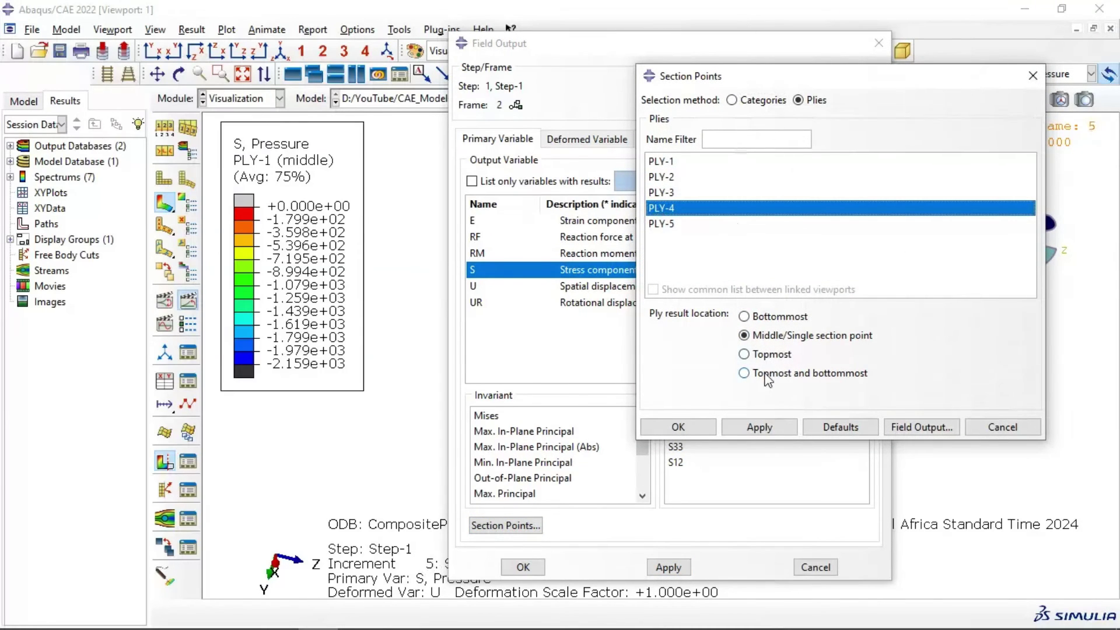
{"action": "left_click", "coordinate": [759, 426]}
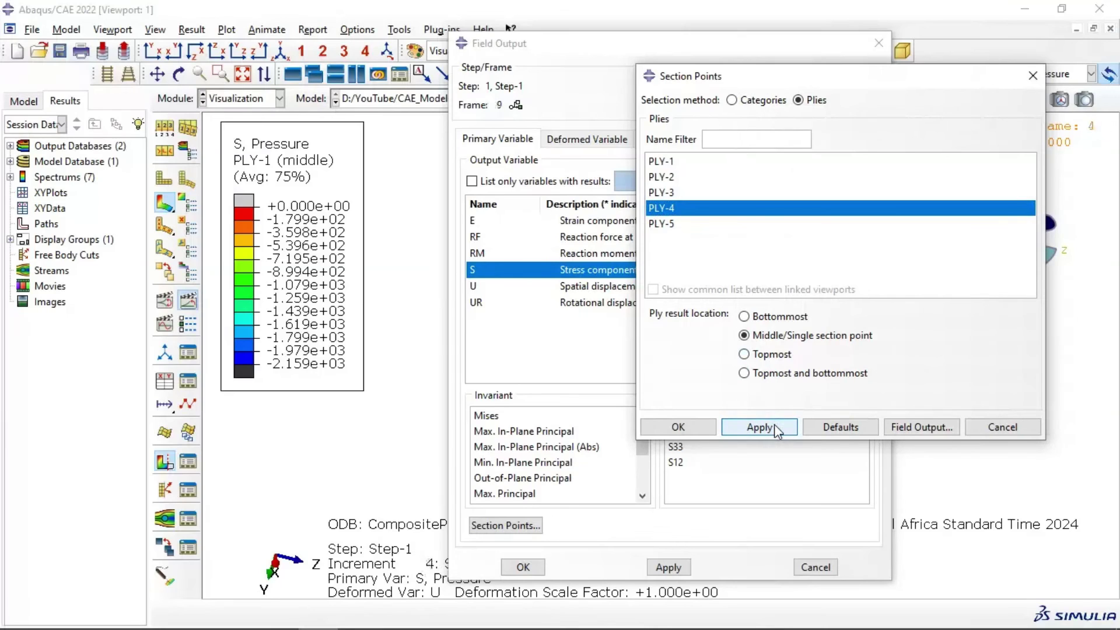
{"action": "left_click", "coordinate": [670, 224]}
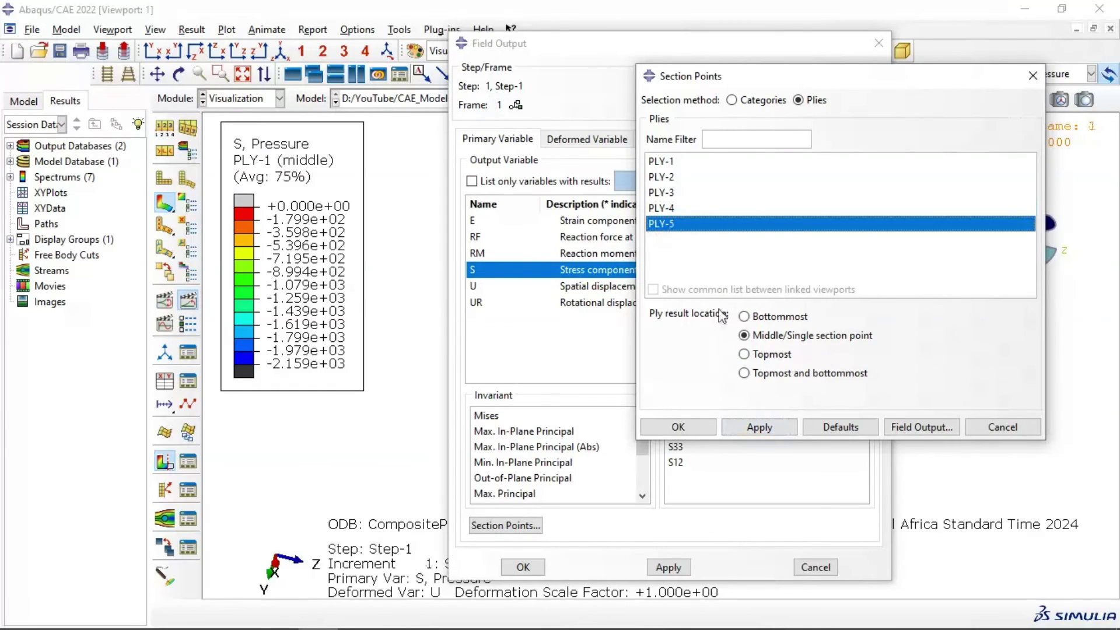
{"action": "left_click", "coordinate": [759, 427]}
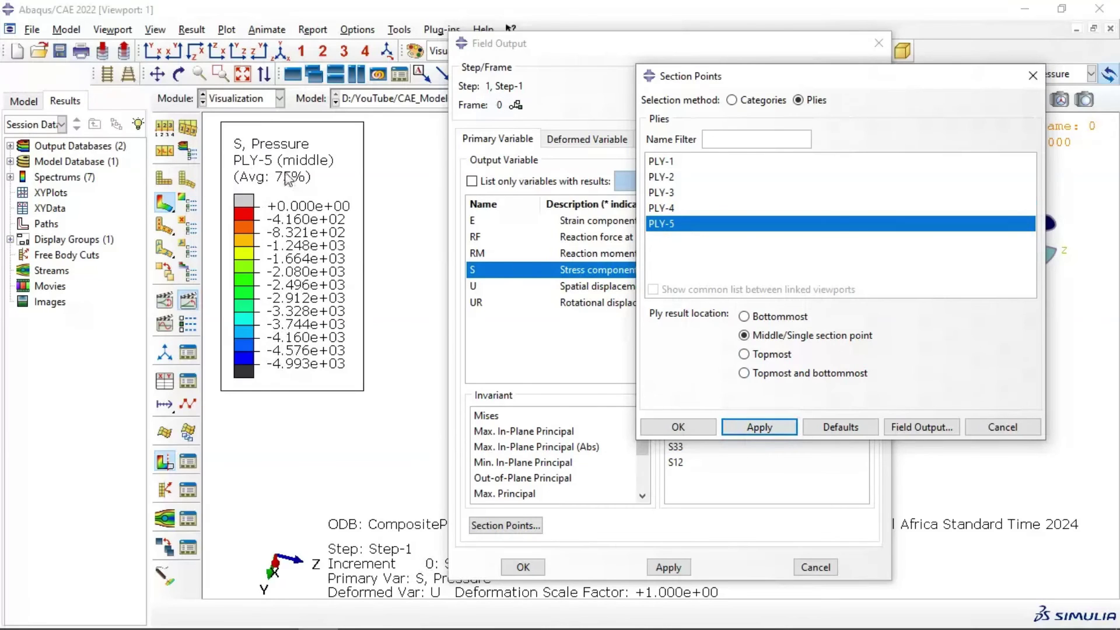
Step: Go through PLY-4, PLY-3 and PLY-2 in the ply selection and apply PLY-1 at the middle section point
{"action": "left_click", "coordinate": [672, 213]}
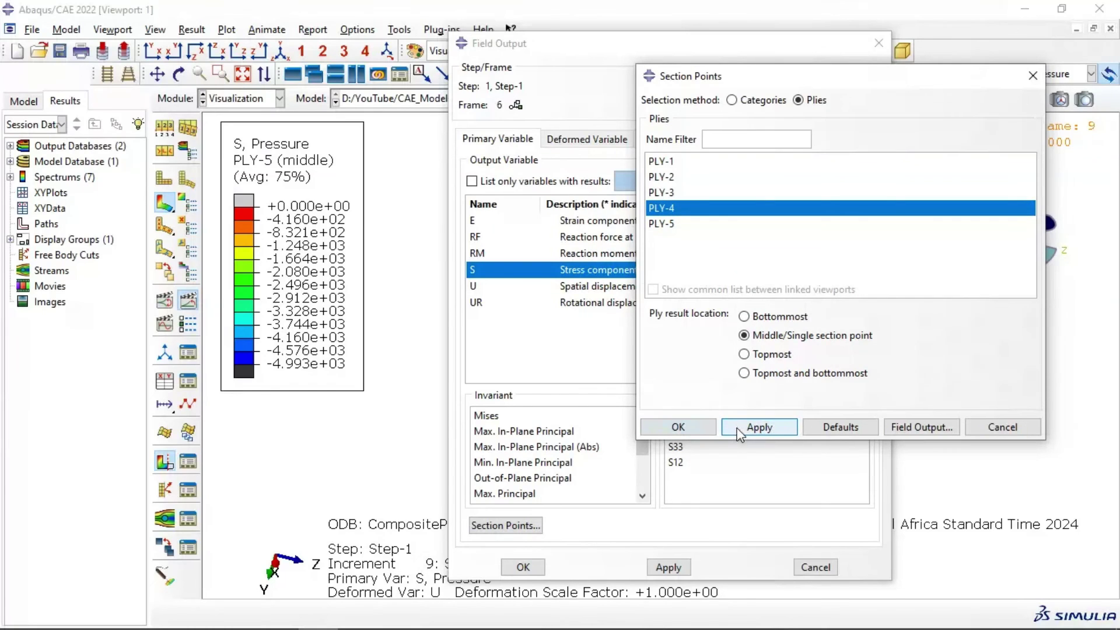
{"action": "left_click", "coordinate": [674, 197]}
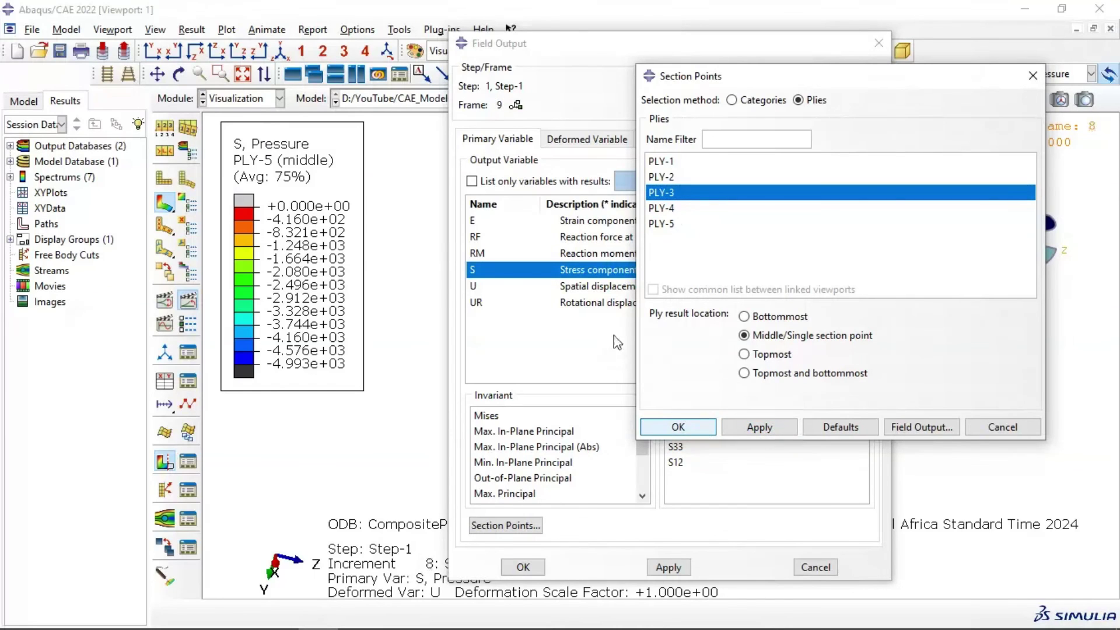
{"action": "key", "text": "Return"}
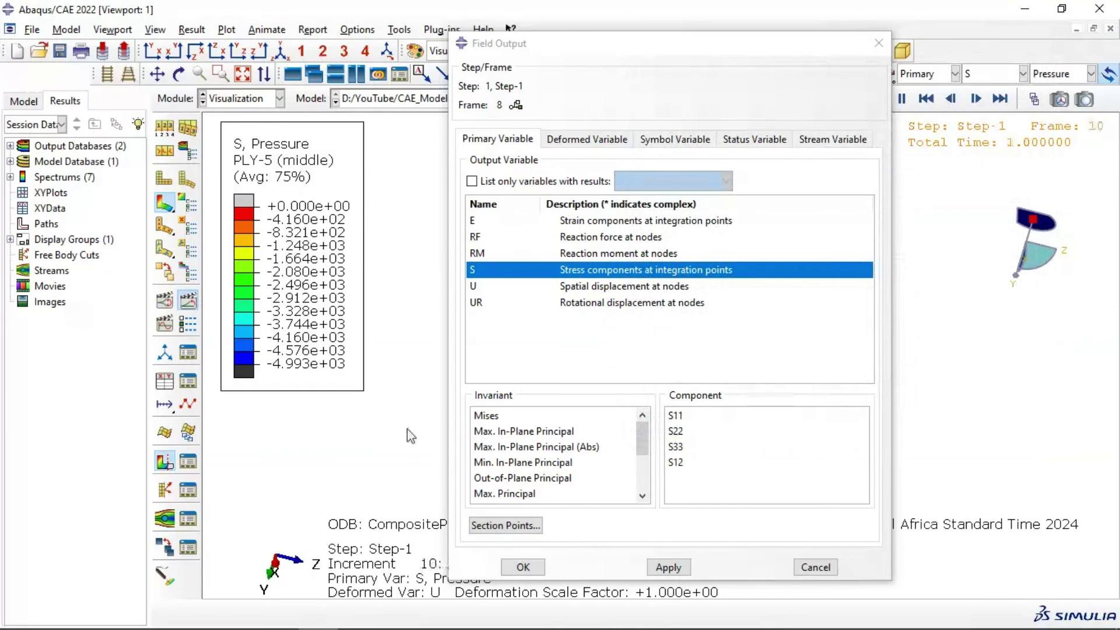
{"action": "left_click", "coordinate": [509, 526]}
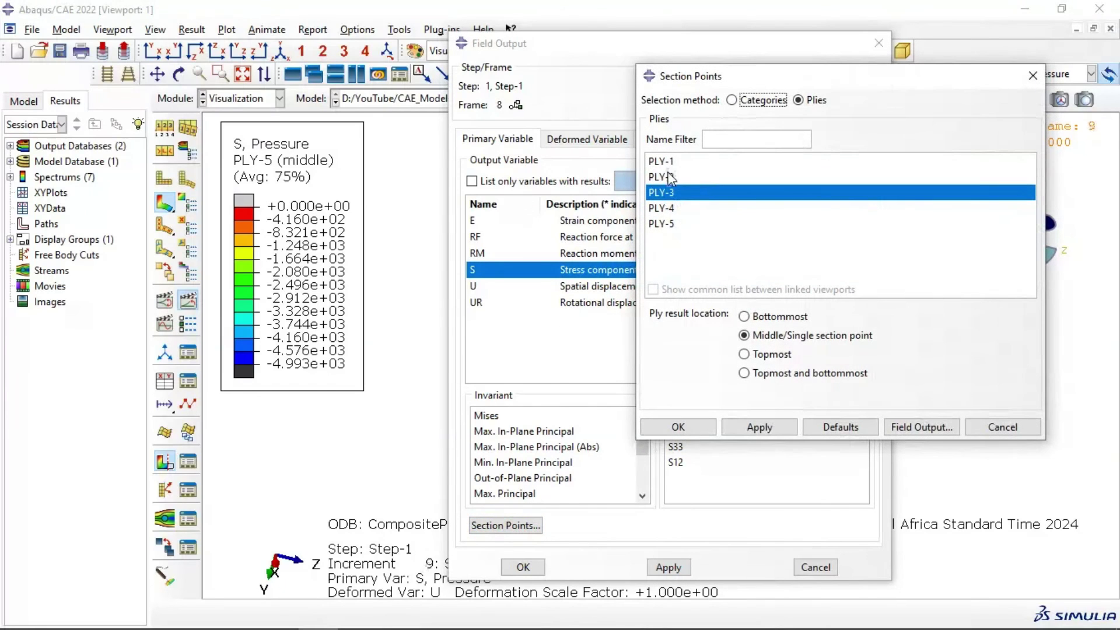
{"action": "left_click", "coordinate": [671, 176]}
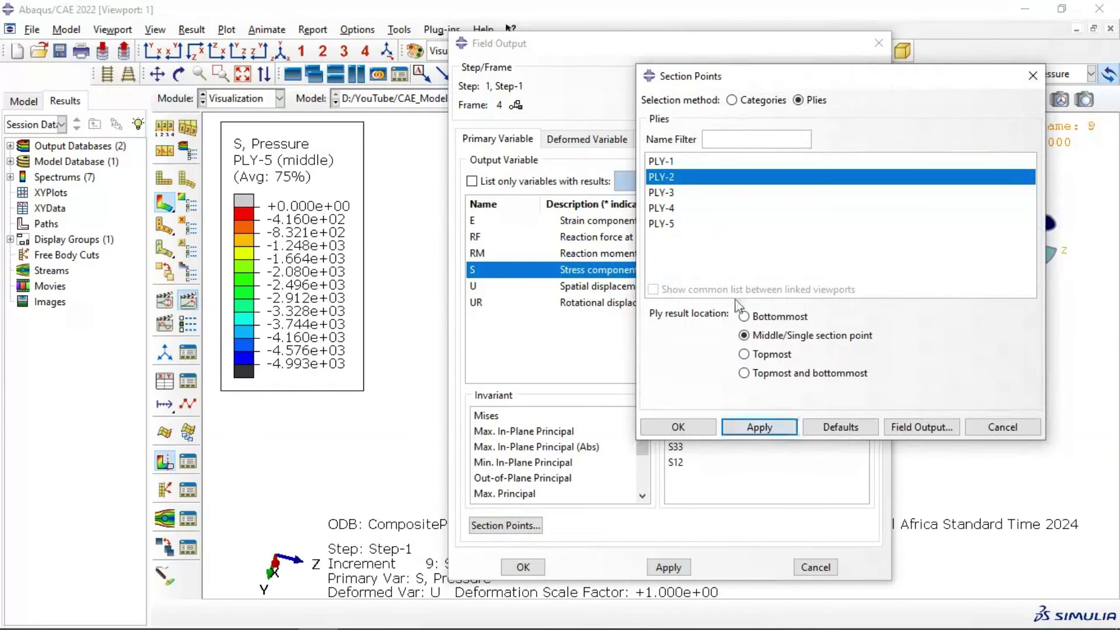
{"action": "left_click", "coordinate": [677, 164]}
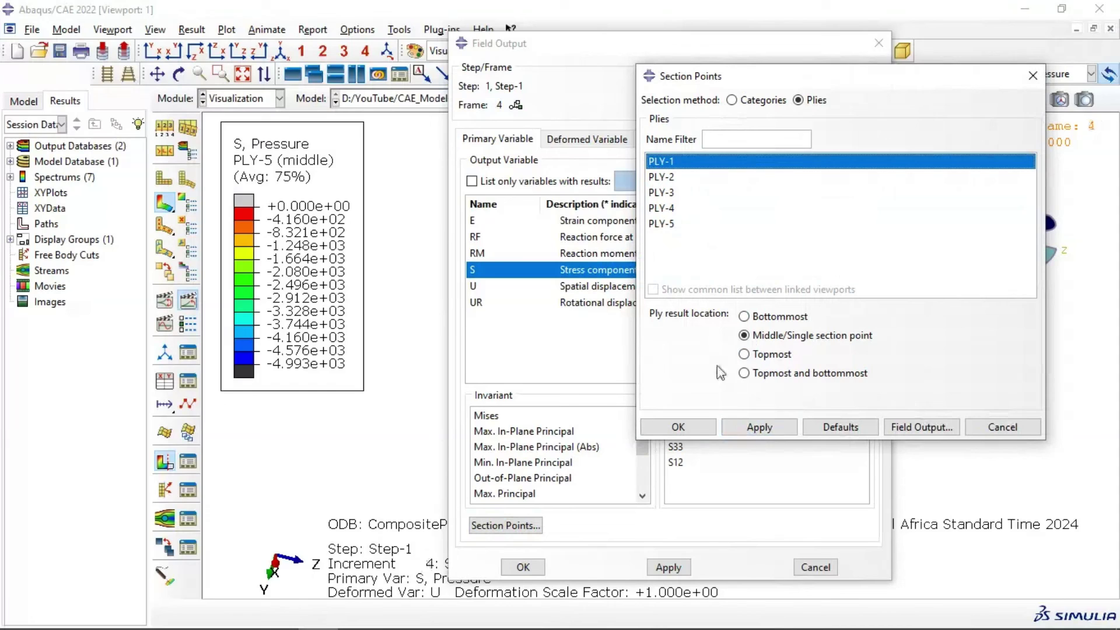
{"action": "left_click", "coordinate": [752, 430]}
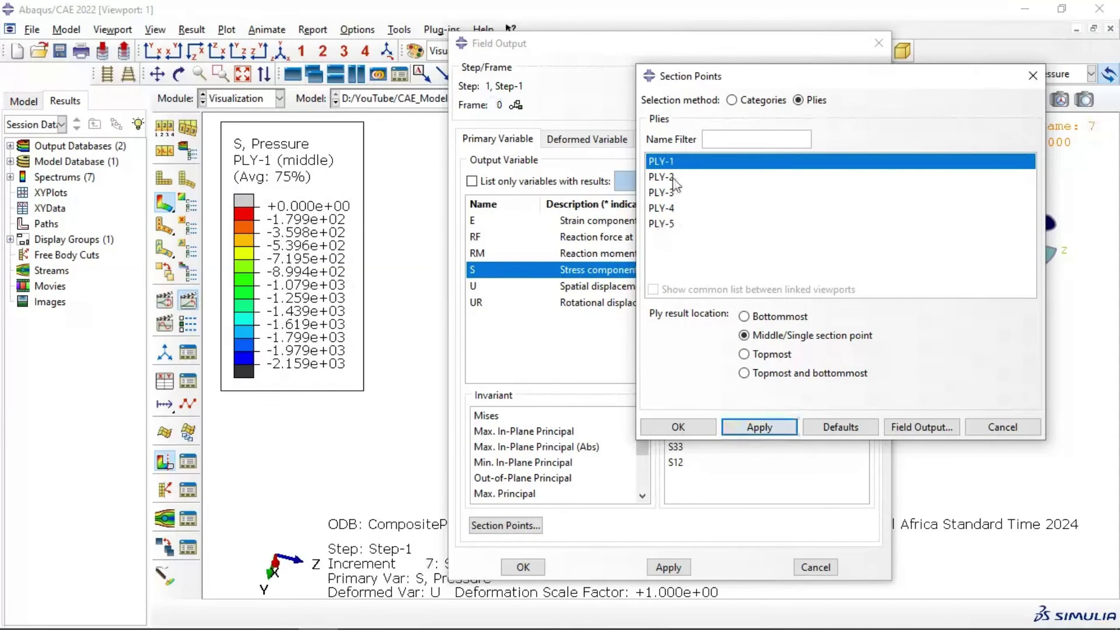
Step: Display the Pressure stress for PLY-5 at the middle section point and close the section point and field output settings
{"action": "left_click", "coordinate": [699, 224]}
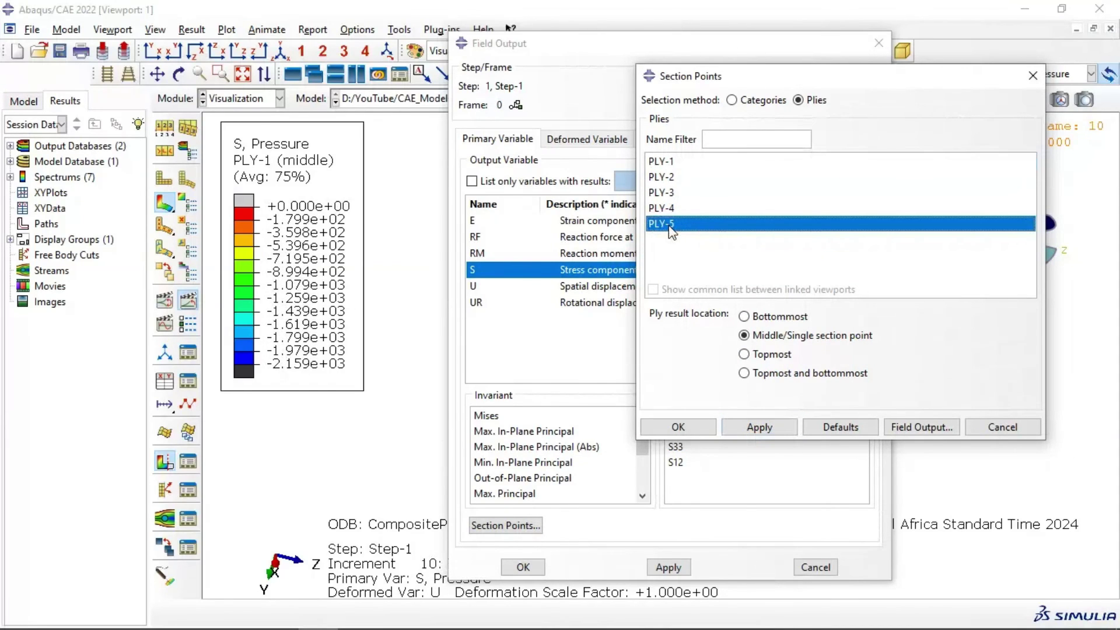
{"action": "left_click", "coordinate": [742, 429]}
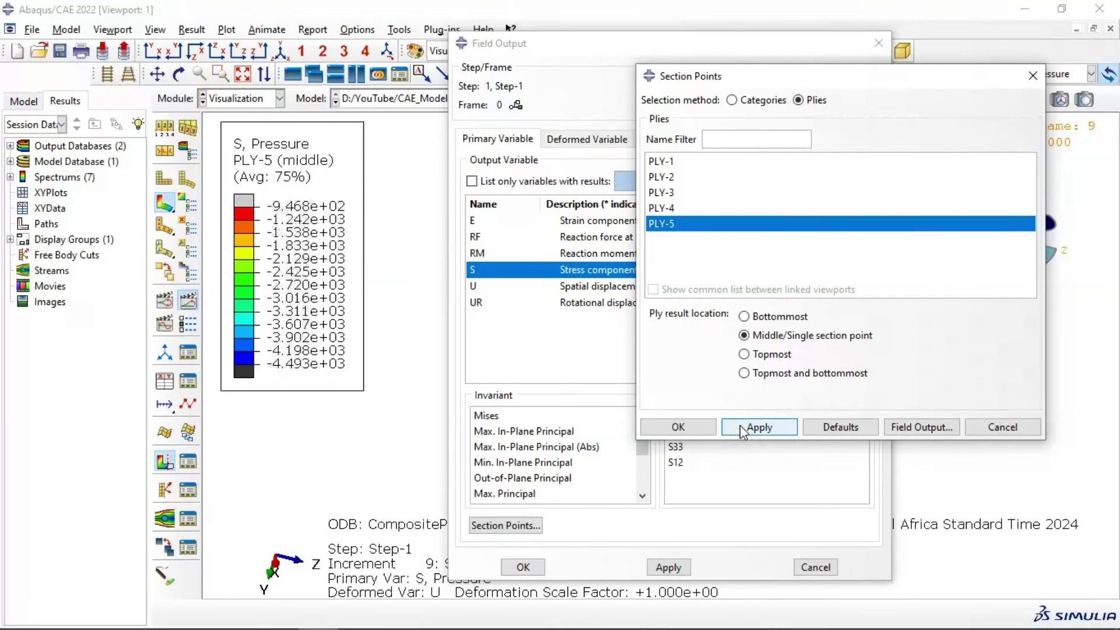
{"action": "left_click", "coordinate": [677, 427]}
{"action": "left_click", "coordinate": [815, 567]}
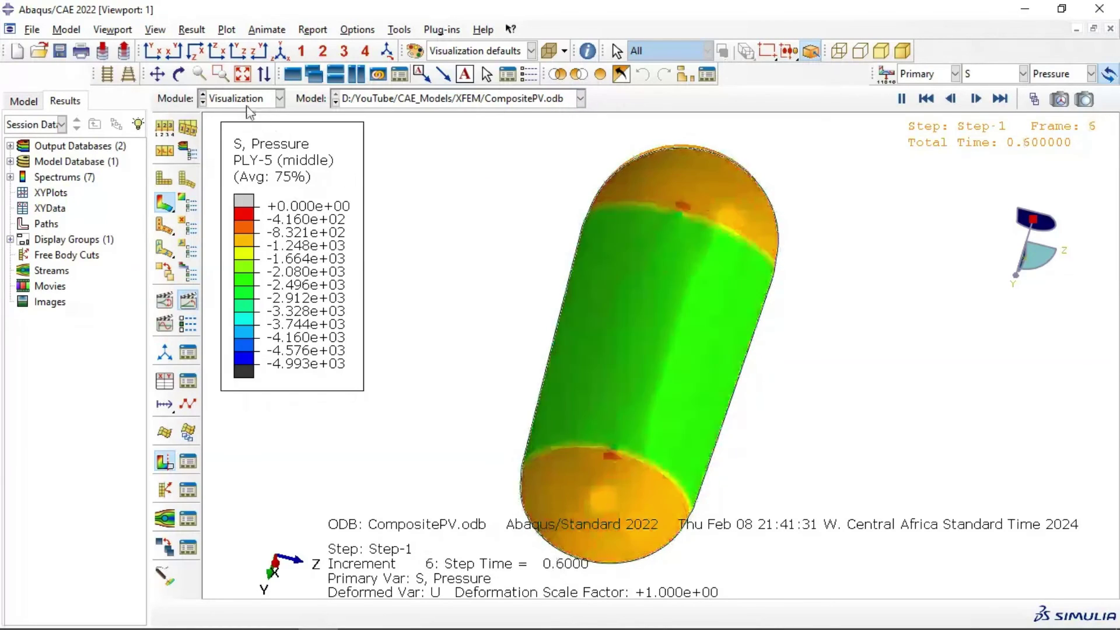
Step: Contour the Mises stress on the animated, cut vessel and examine its inner surface
{"action": "left_click", "coordinate": [179, 74]}
{"action": "left_click_drag", "start_coordinate": [625, 209], "coordinate": [925, 200]}
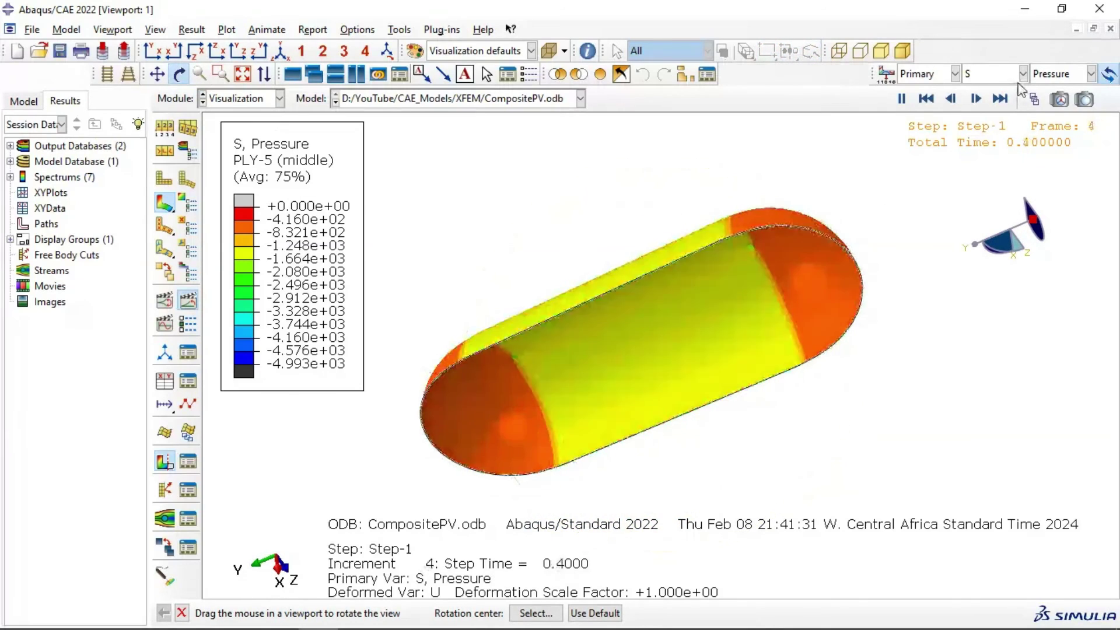
{"action": "left_click", "coordinate": [1055, 74]}
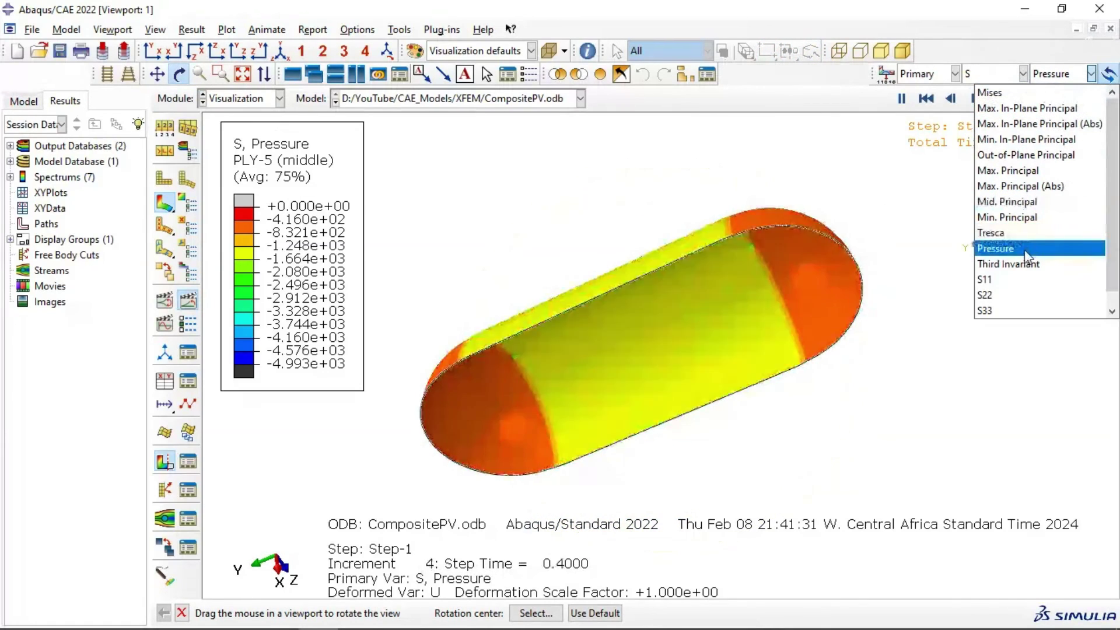
{"action": "left_click", "coordinate": [998, 92]}
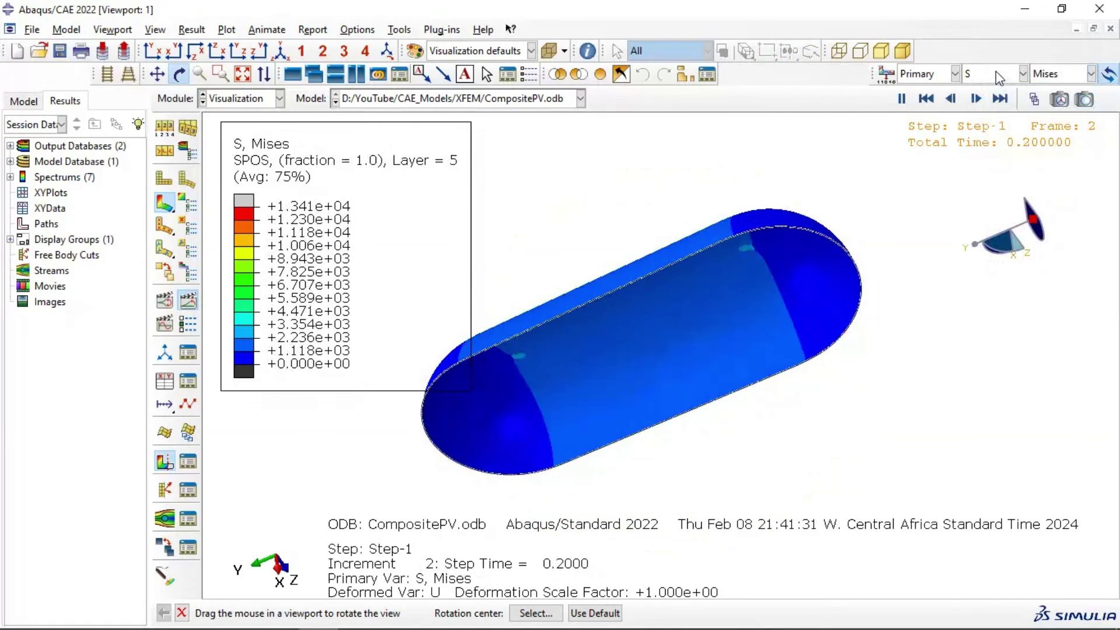
{"action": "left_click", "coordinate": [995, 71]}
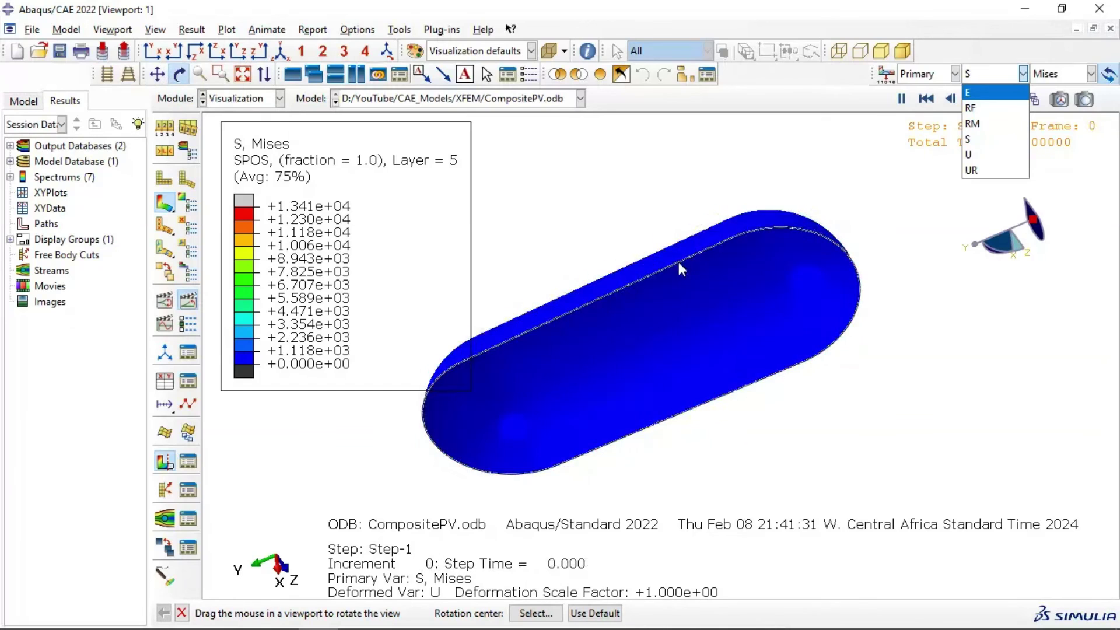
{"action": "mouse_move", "coordinate": [828, 267]}
{"action": "left_mouse_down"}
{"action": "mouse_move", "coordinate": [846, 326]}
{"action": "mouse_move", "coordinate": [740, 321]}
{"action": "mouse_move", "coordinate": [683, 394]}
{"action": "mouse_move", "coordinate": [721, 357]}
{"action": "mouse_move", "coordinate": [765, 351]}
{"action": "mouse_move", "coordinate": [829, 275]}
{"action": "left_mouse_up"}
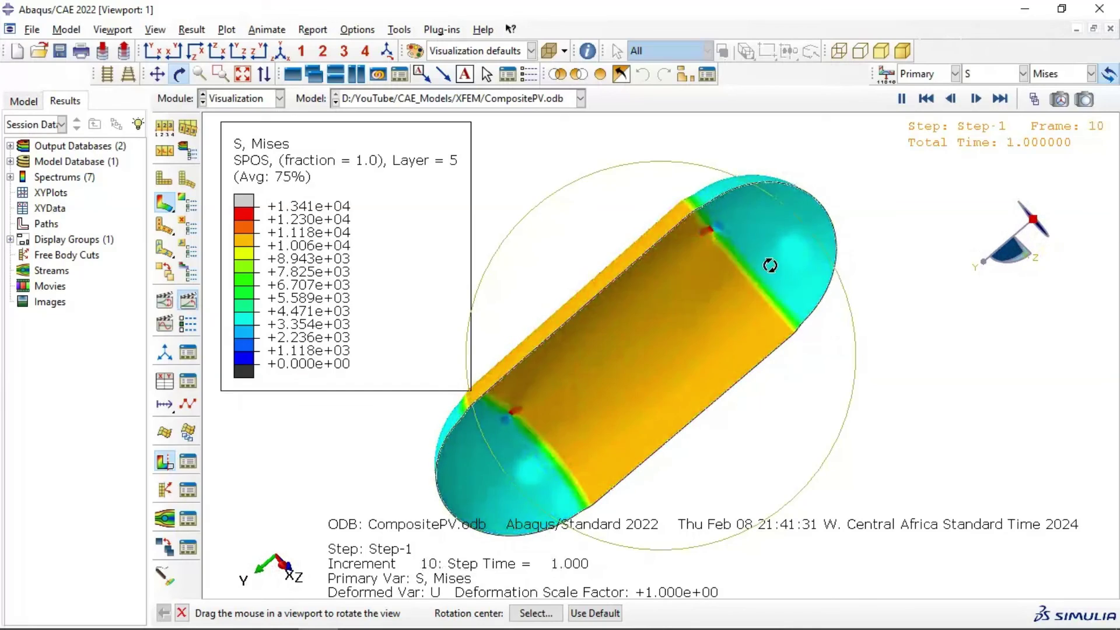